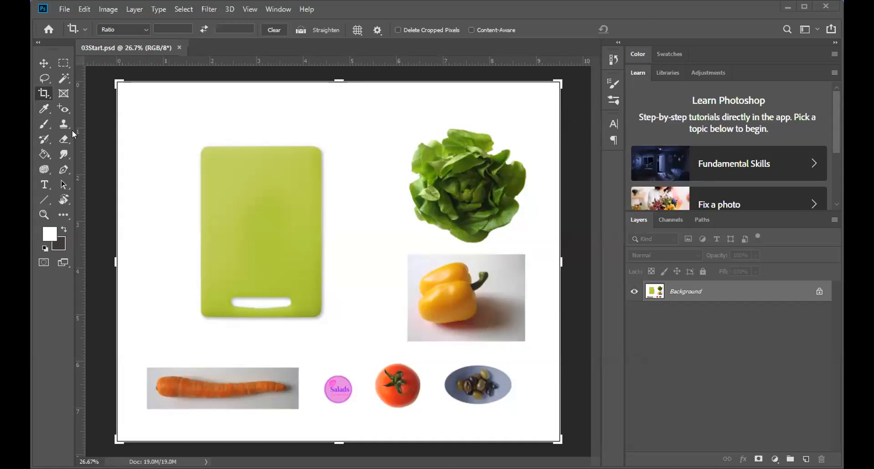
- Examine the marquee tool variants, and inspect the shapes of the Salads logo and the tomato up close
left_click(64, 65)
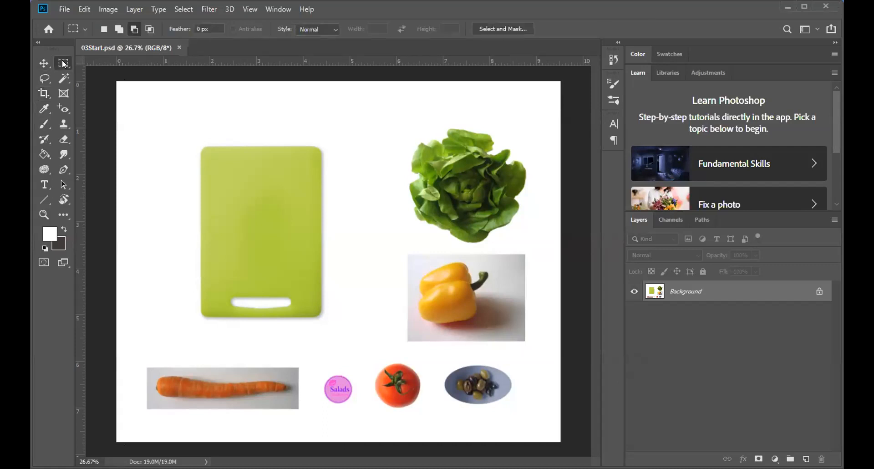
left_click(65, 65)
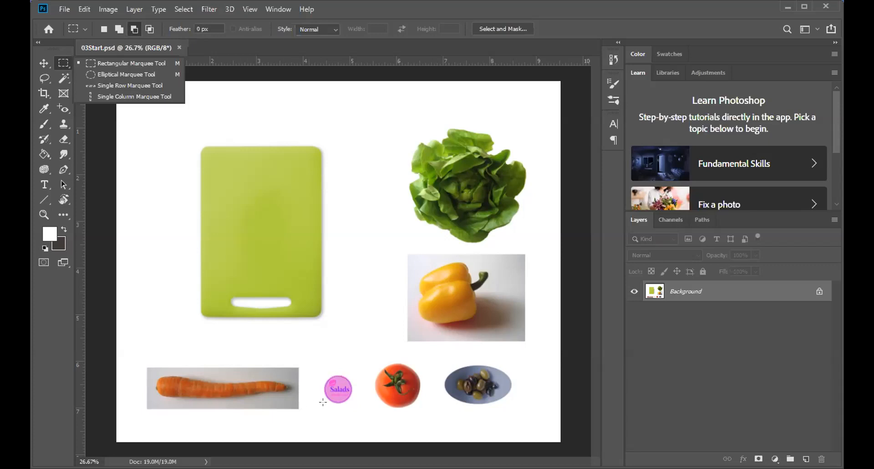
key("z")
left_click_drag(321, 374, 398, 332)
scroll(394, 326, "down", 3)
scroll(394, 324, "down", 2)
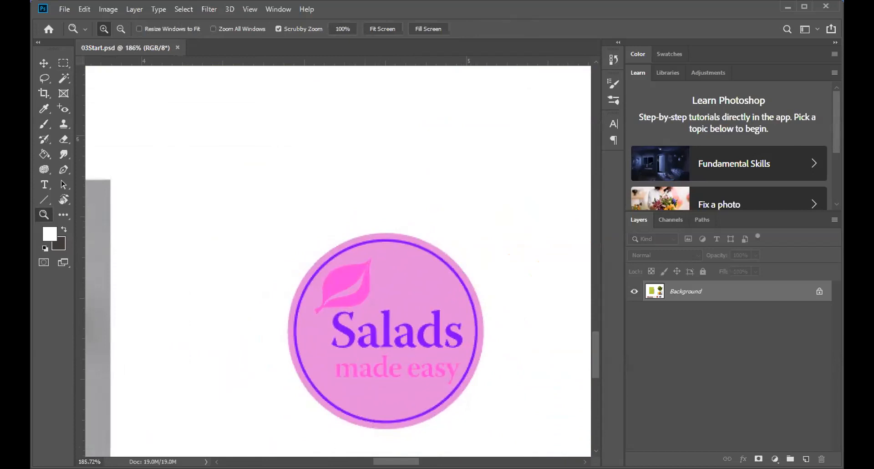
scroll(503, 277, "right", 10)
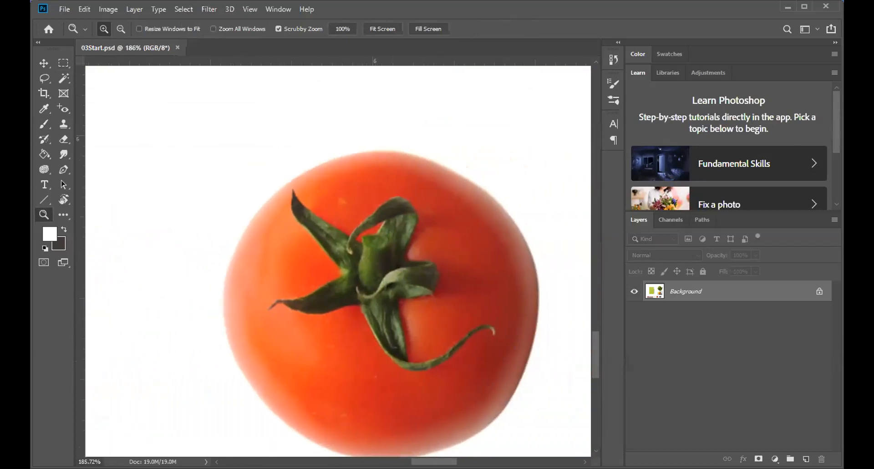
scroll(503, 277, "down", 3)
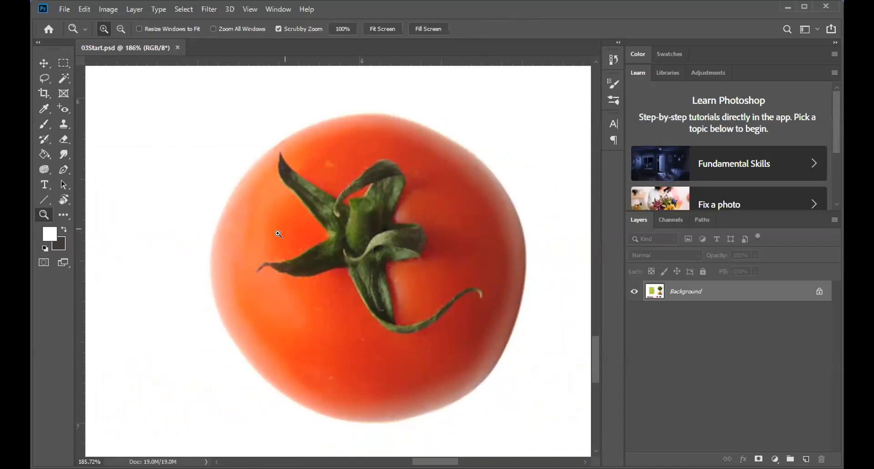
- Review the variants of the marquee, Magic Wand and lasso selection tools, and fit the whole image in view
left_click(62, 64)
right_click(62, 64)
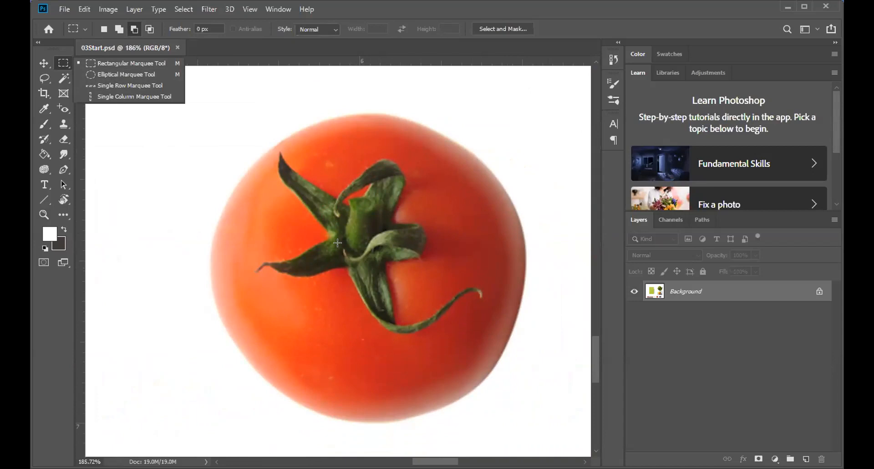
left_click(62, 81)
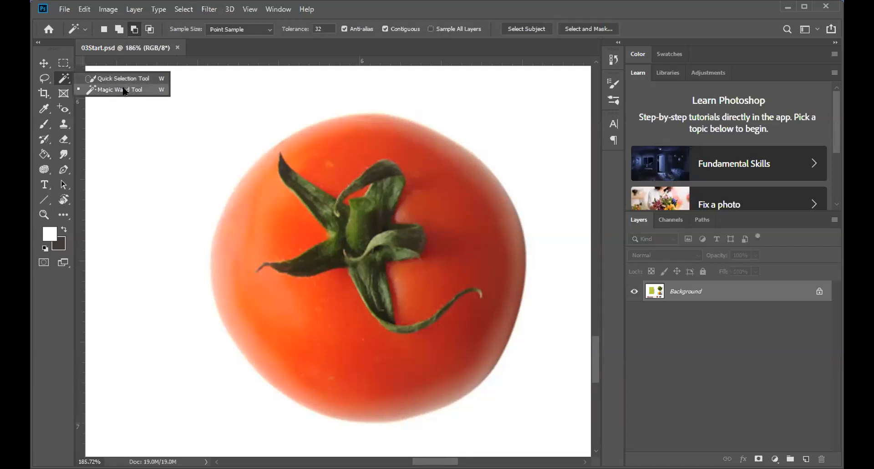
left_click(43, 79)
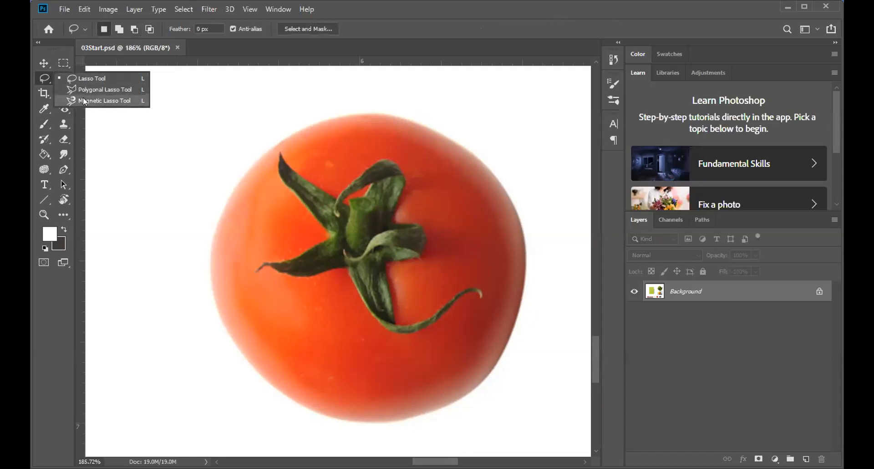
left_click(43, 78)
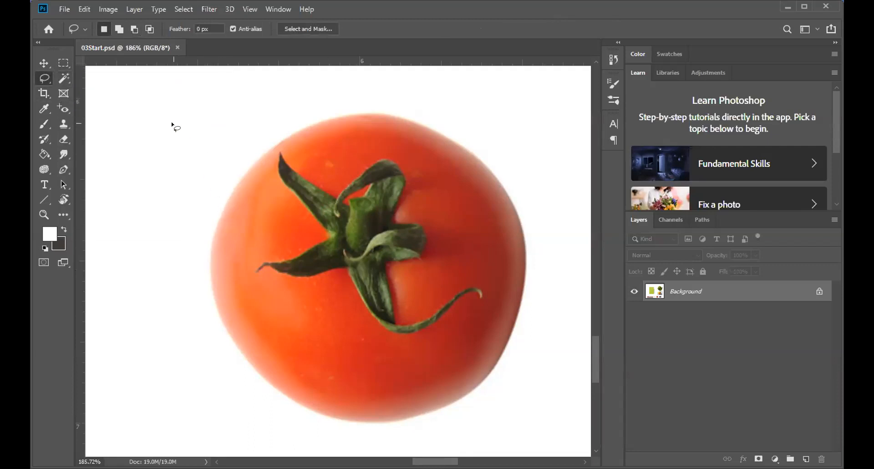
key("ctrl+0")
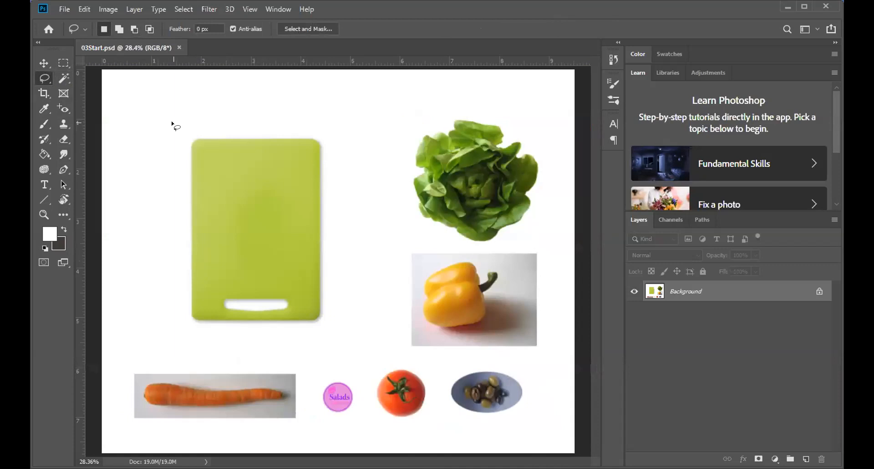
- Open the recently used file 03End.psd
left_click(62, 9)
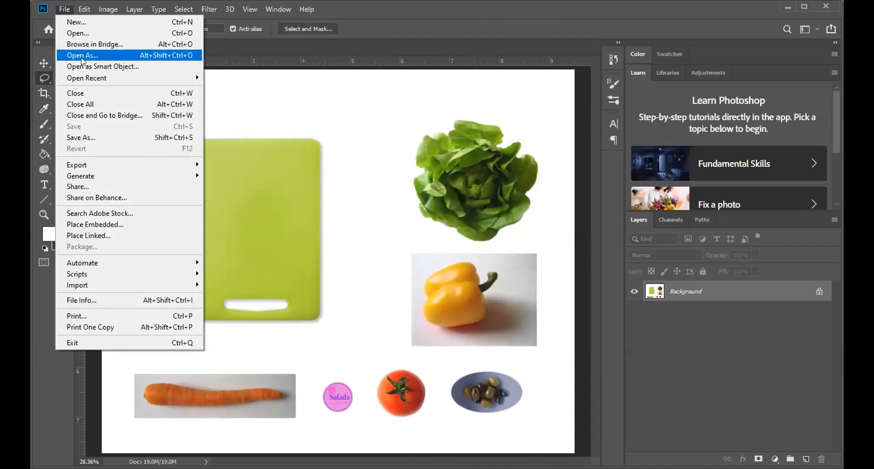
mouse_move(87, 78)
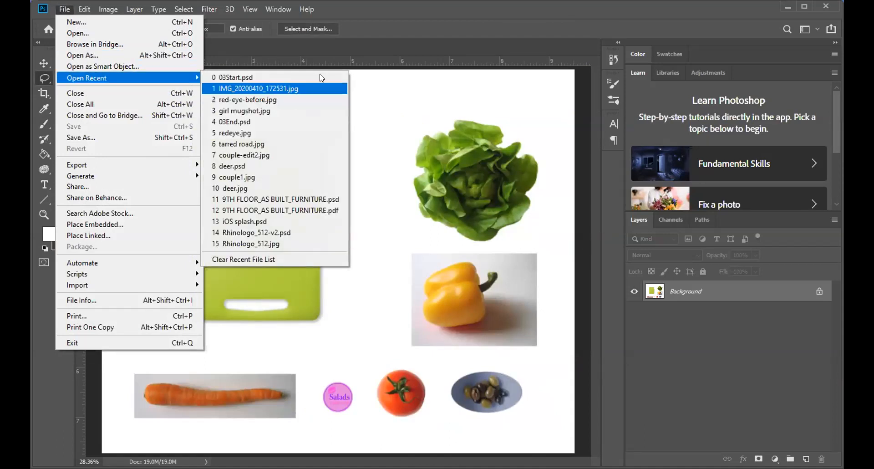
left_click(233, 121)
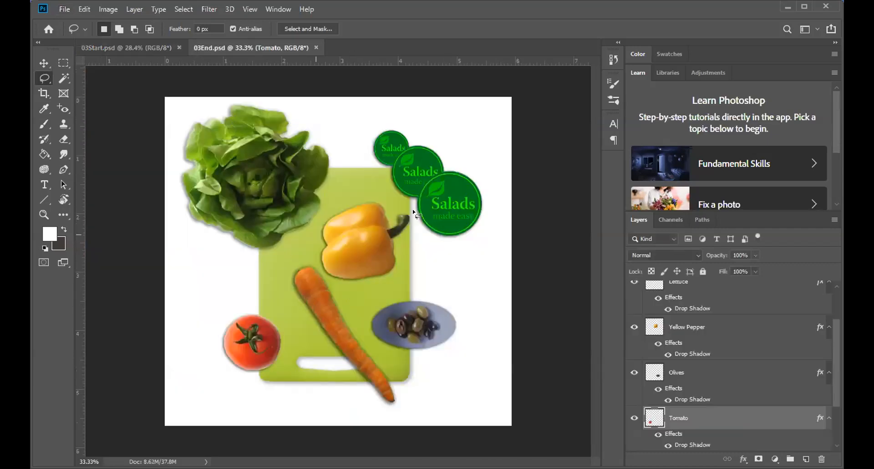
- Compare the separate elements in 03Start.psd with the finished arrangement in 03End.psd
left_click(144, 48)
left_click(203, 46)
left_click(127, 46)
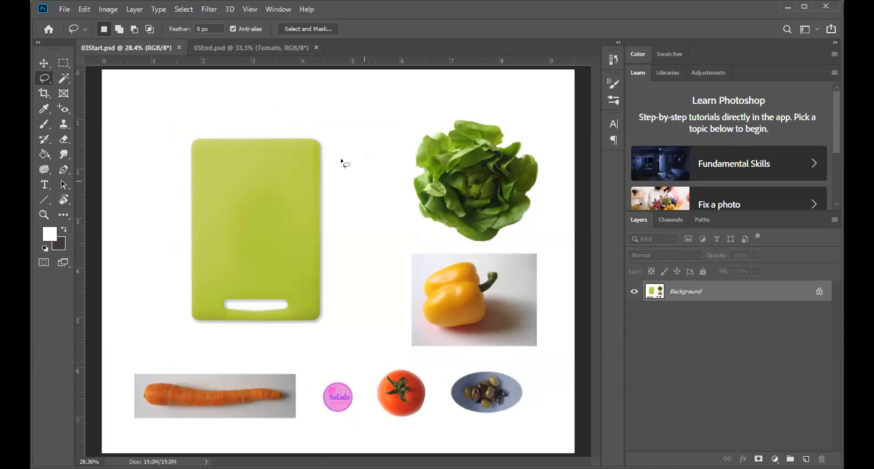
left_click(236, 42)
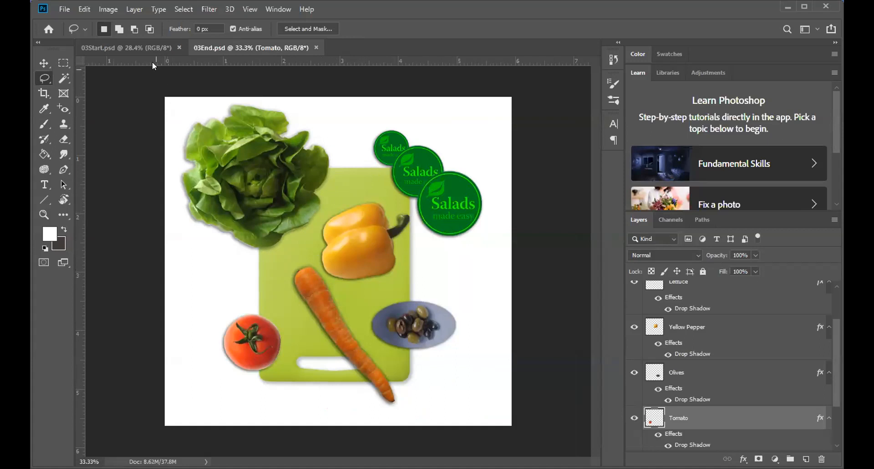
left_click(148, 47)
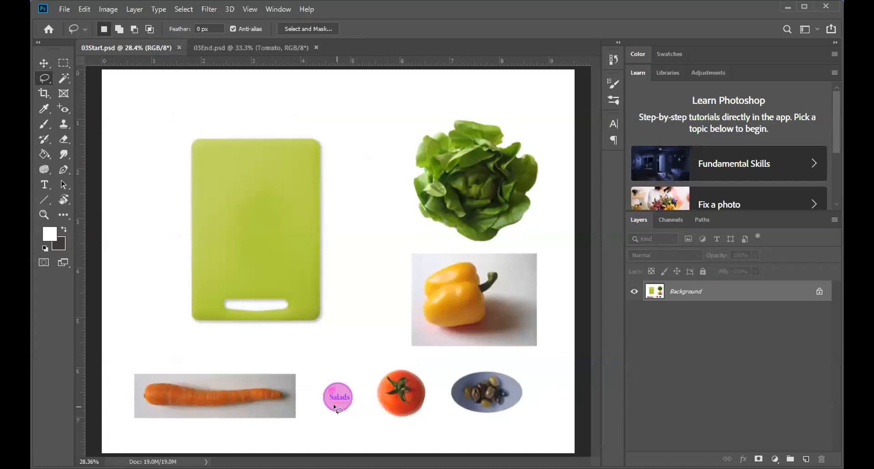
left_click(229, 48)
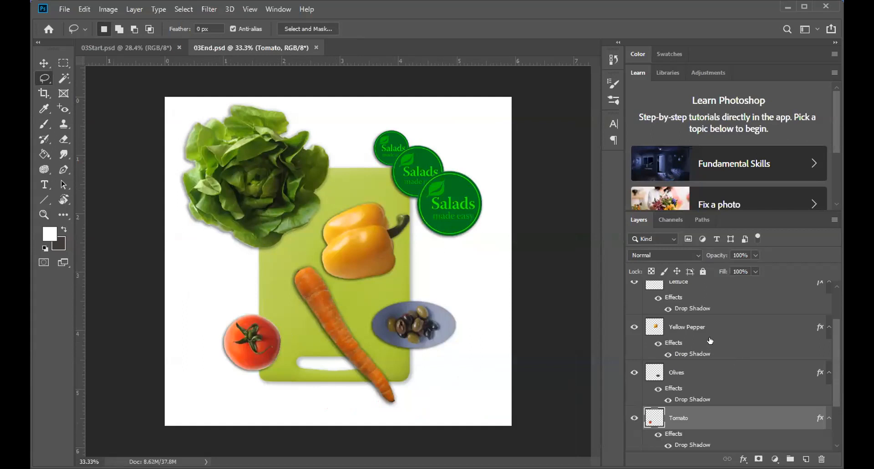
- Collapse the effects lists of the Carrot, Lettuce, Yellow Pepper, Olives, Tomato and Logo layers
scroll(711, 372, "up", 2)
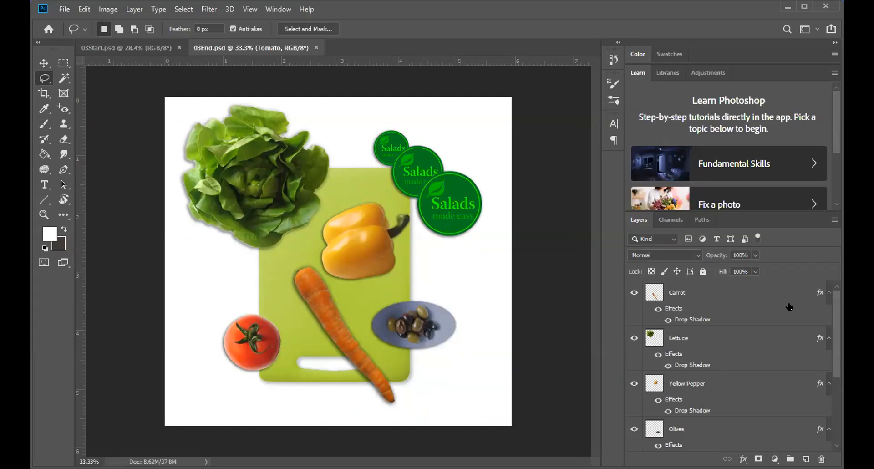
left_click(829, 292)
left_click(829, 316)
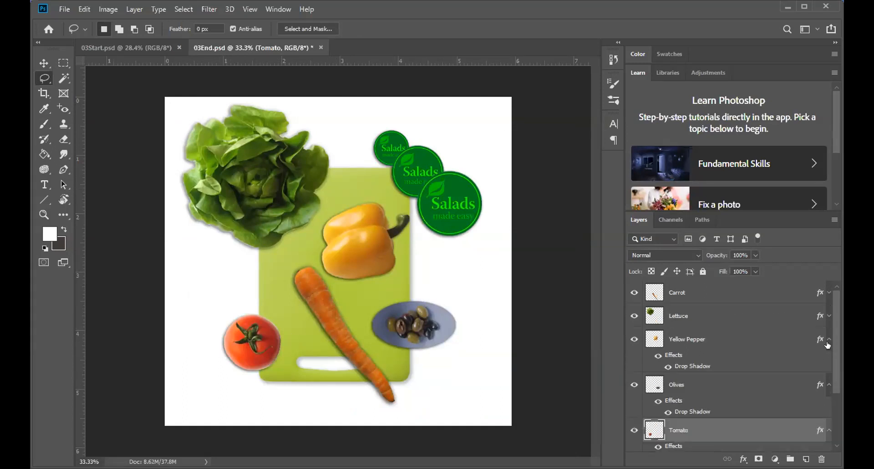
left_click(829, 338)
left_click(828, 362)
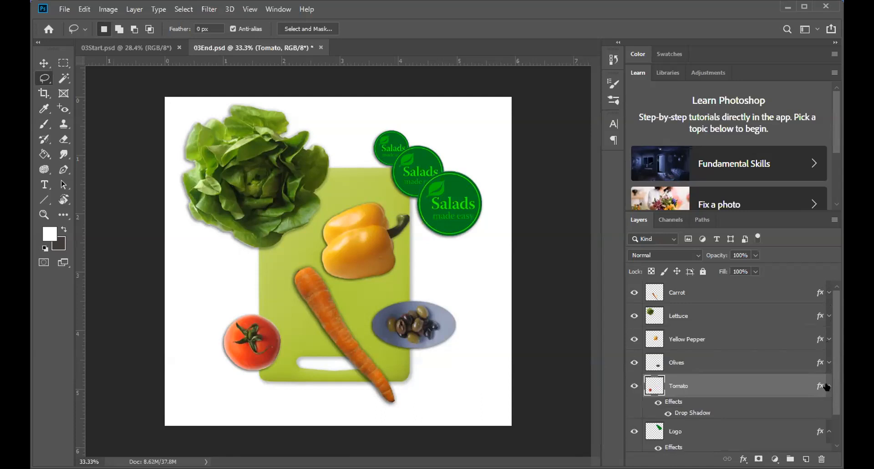
left_click(824, 386)
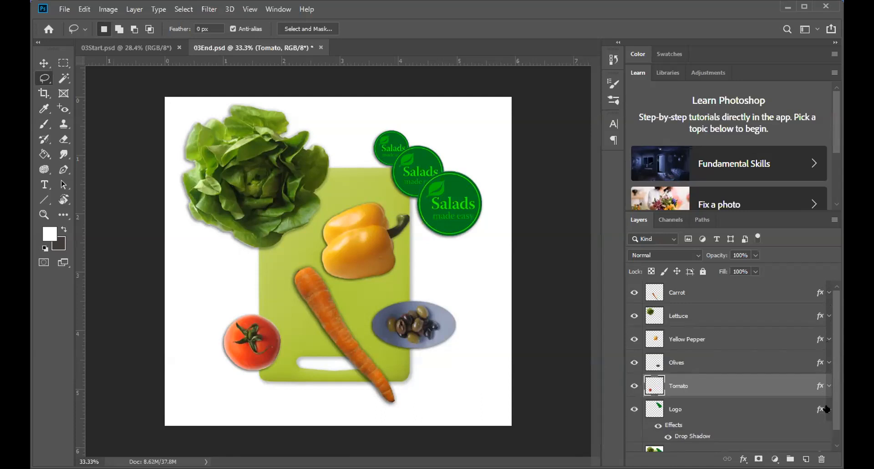
left_click(829, 409)
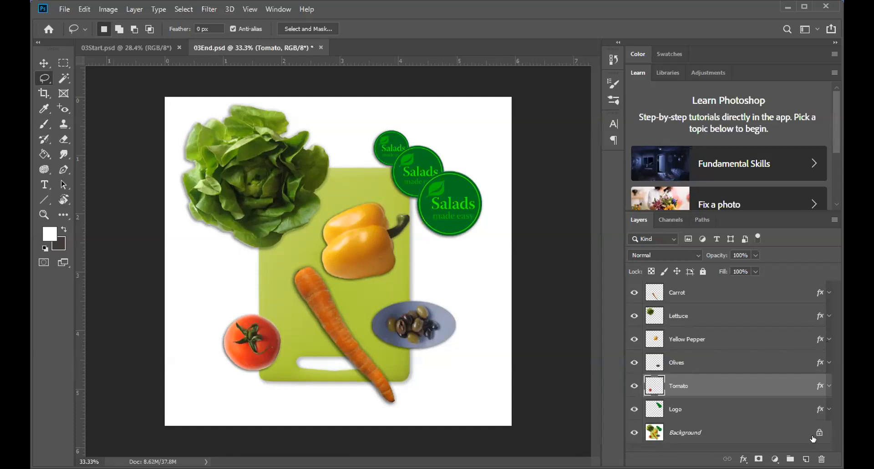
- Expand the Logo layer's effects and inspect its Drop Shadow settings without changing them
left_click(828, 409)
scroll(748, 350, "down", 1)
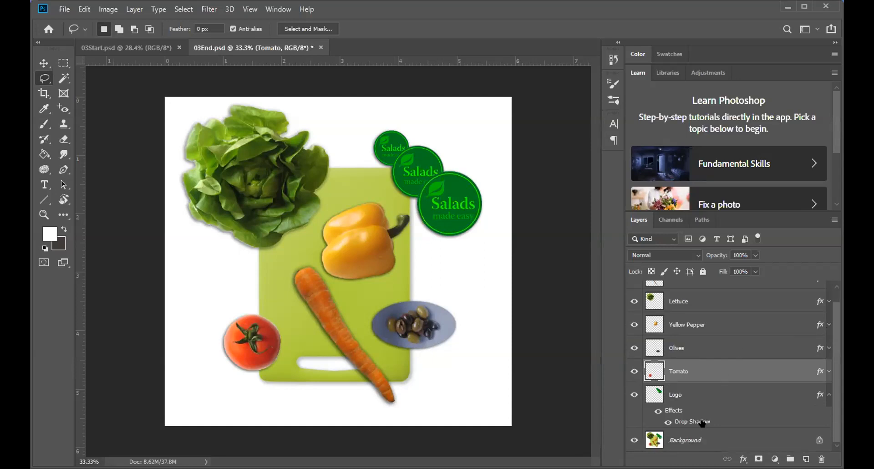
left_click(669, 396)
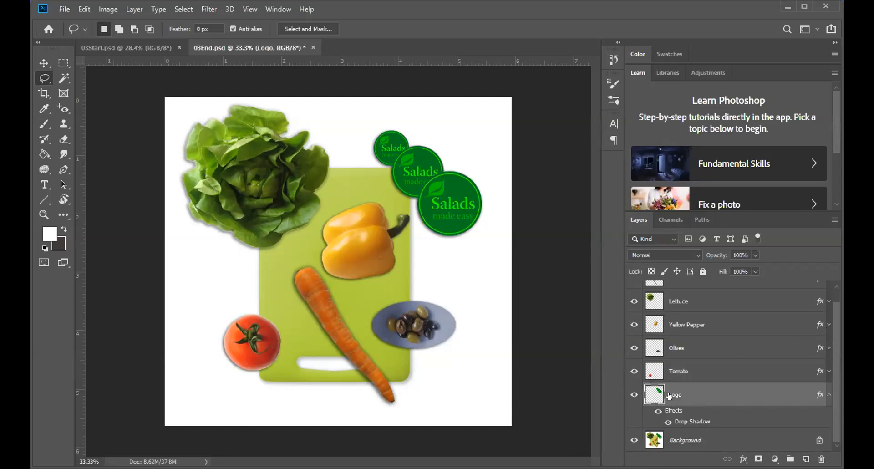
double_click(669, 394)
key("Return")
double_click(696, 421)
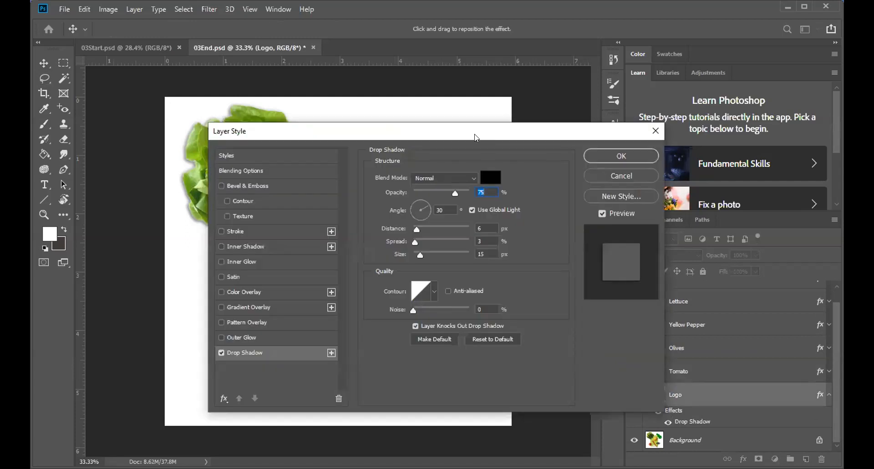
left_click_drag(476, 136, 435, 131)
left_click(564, 171)
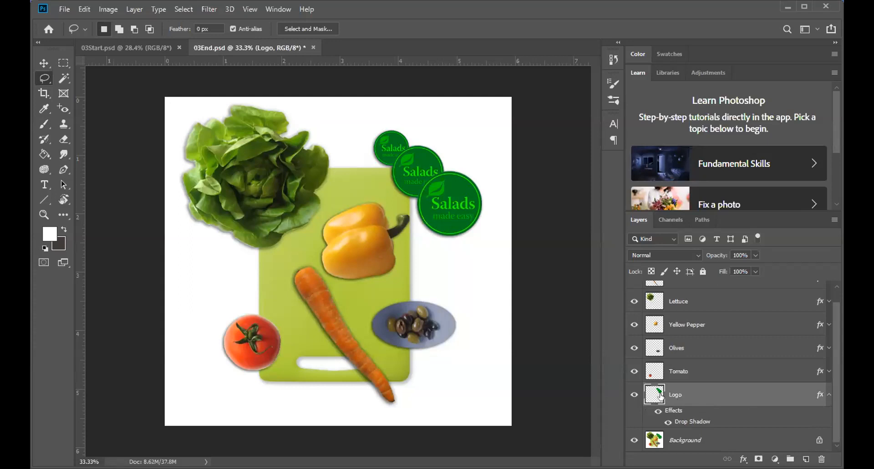
- Select the Background layer and hide the Logo, Tomato, Olives, Yellow Pepper, Lettuce and Carrot layers
left_click(684, 443)
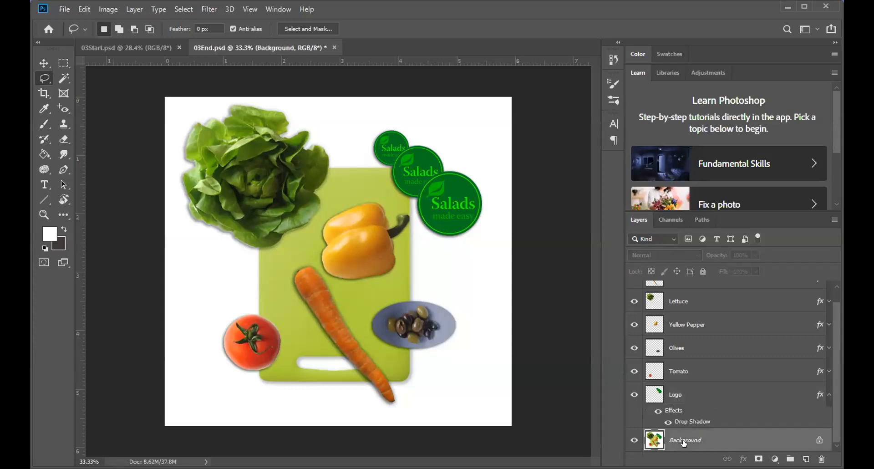
left_click(634, 394)
left_click_drag(632, 368, 626, 305)
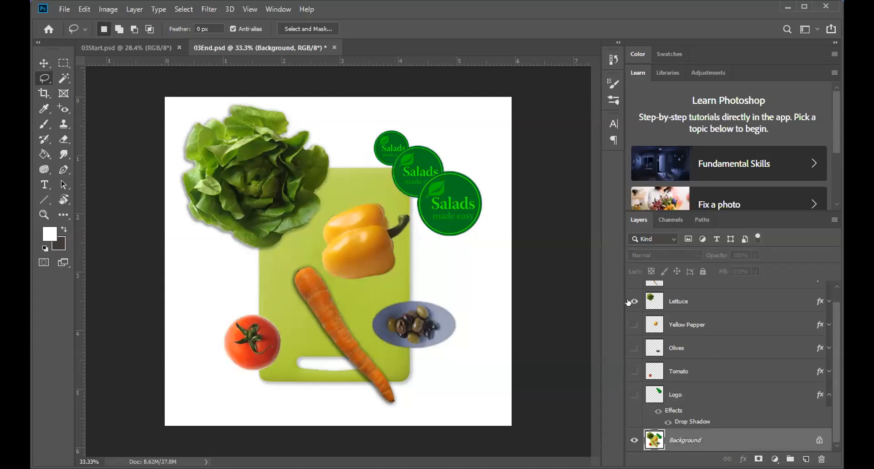
left_click(633, 302)
scroll(653, 323, "up", 1)
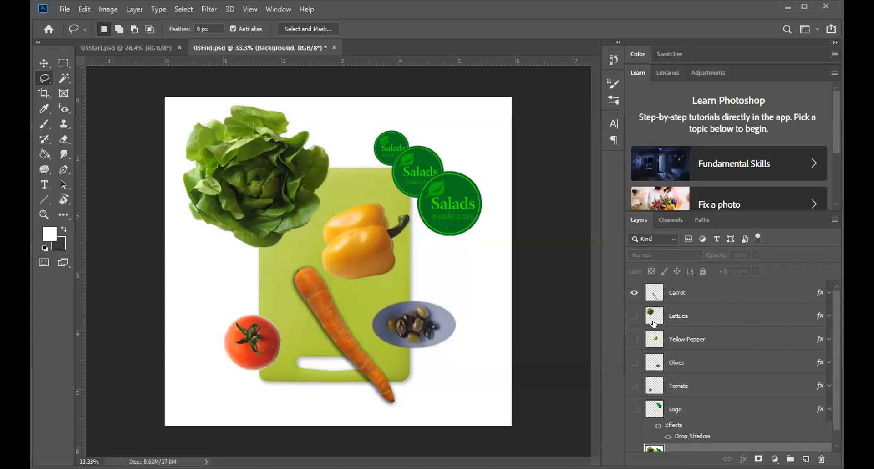
left_click(634, 293)
scroll(737, 349, "down", 1)
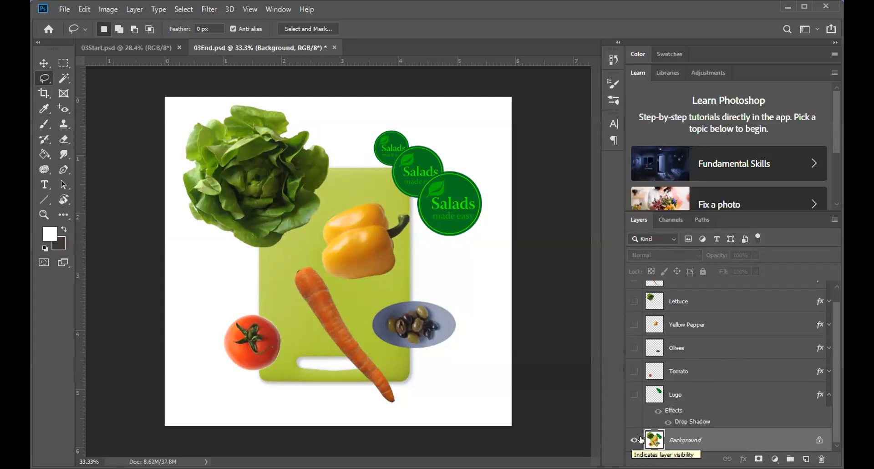
- Show the Logo, Tomato, Olives, Yellow Pepper, Lettuce and Carrot layers again
left_click(633, 394)
left_click(633, 394)
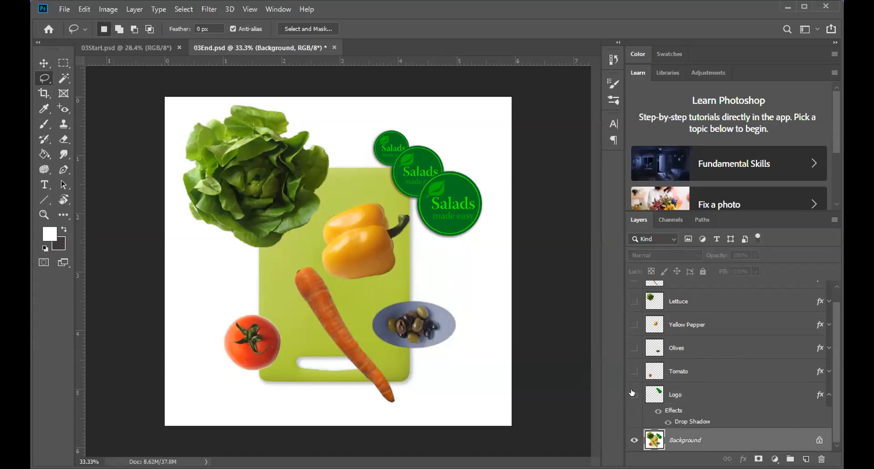
left_click(633, 370)
left_click(633, 348)
left_click(633, 324)
left_click(633, 301)
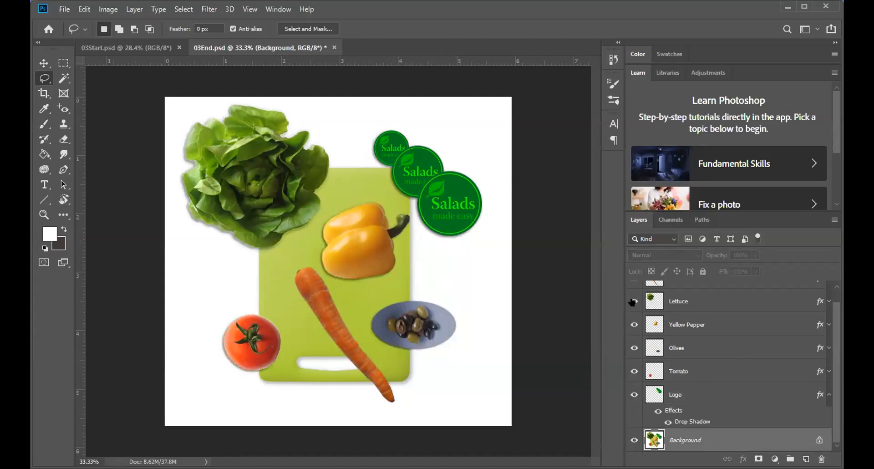
scroll(632, 300, "up", 1)
left_click(634, 293)
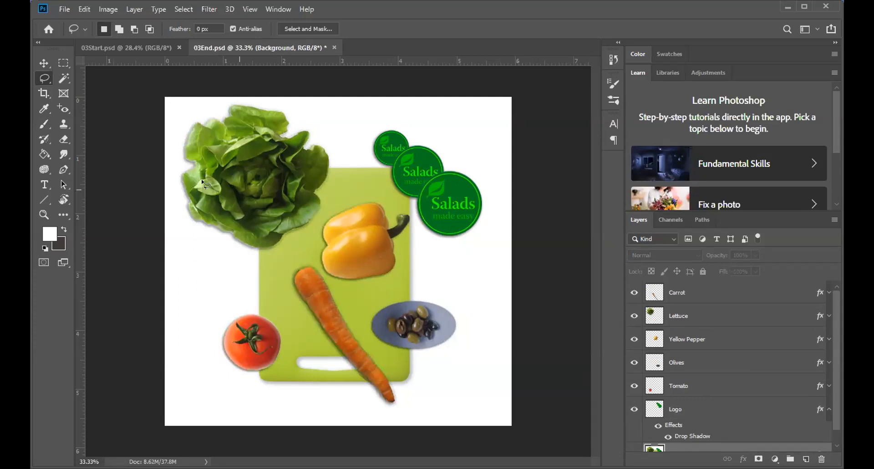
- Switch to the 03Start.psd document and activate the Elliptical Marquee tool
left_click(137, 43)
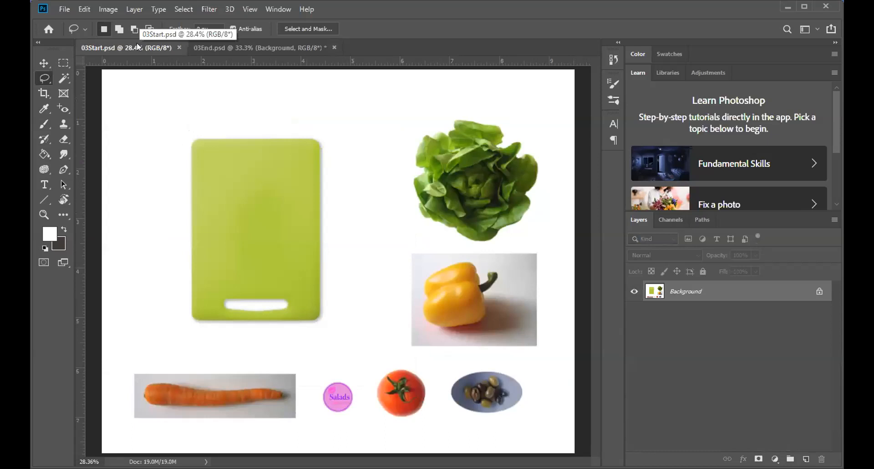
left_click(63, 63)
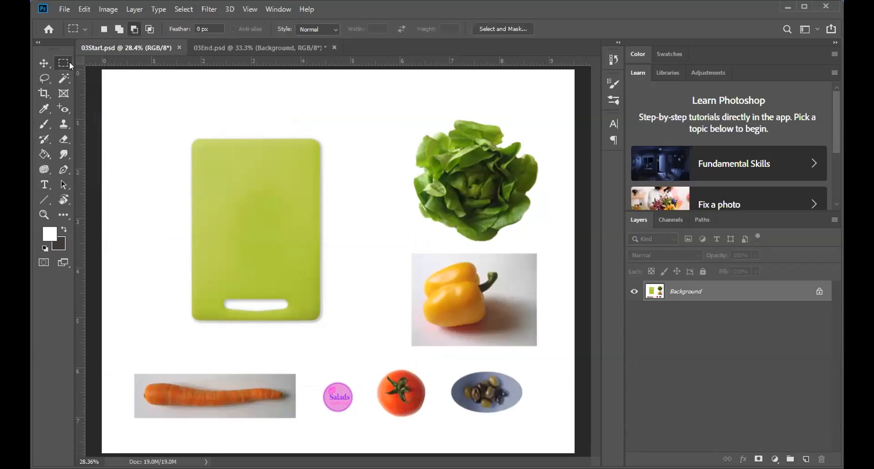
right_click(69, 62)
left_click(92, 72)
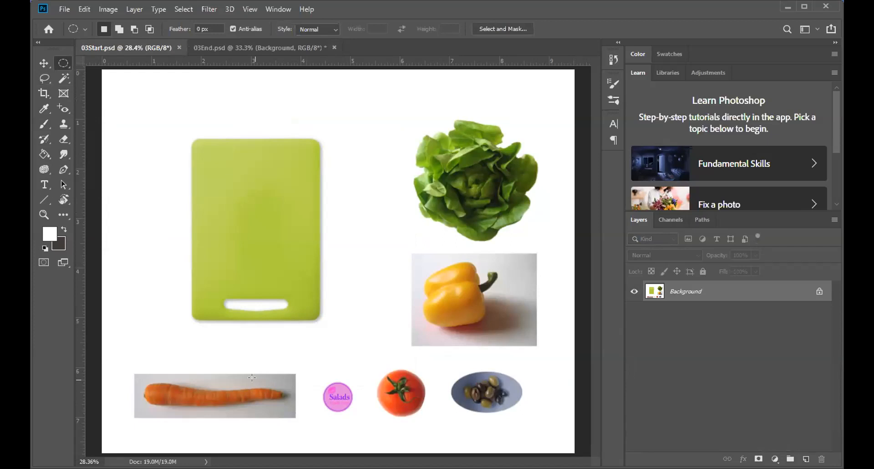
- Try to select the pink Salads logo with a circular marquee about 0.6 in wide
key("z")
left_click_drag(334, 396, 327, 388)
left_click_drag(308, 351, 342, 407)
scroll(363, 296, "down", 1)
scroll(363, 296, "down", 7)
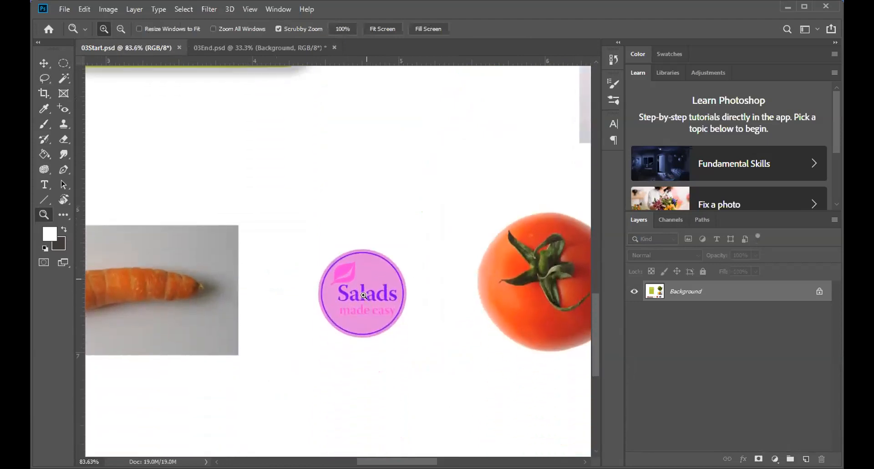
left_click_drag(361, 256, 384, 332)
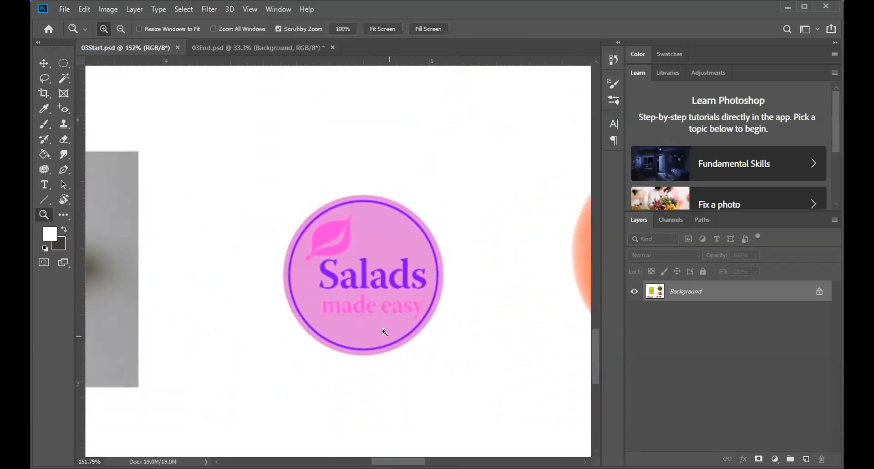
left_click(63, 63)
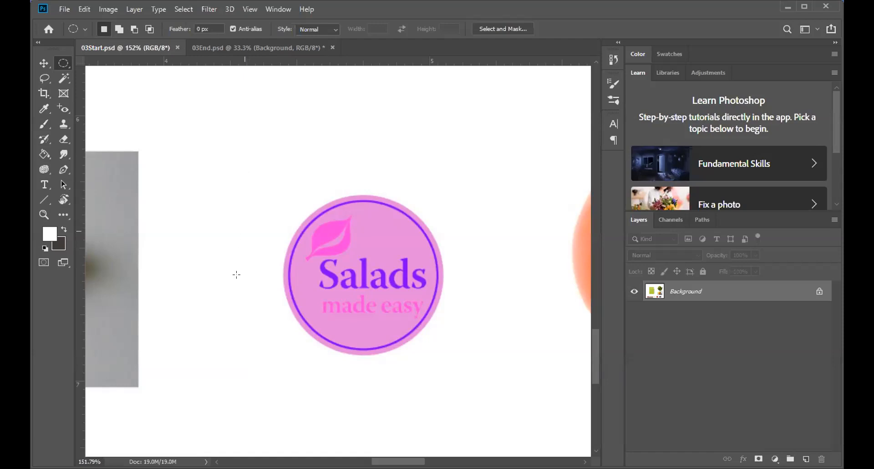
key("ctrl+shift+d")
key("ctrl+d")
left_click_drag(295, 127, 469, 346)
left_click_drag(459, 268, 463, 270)
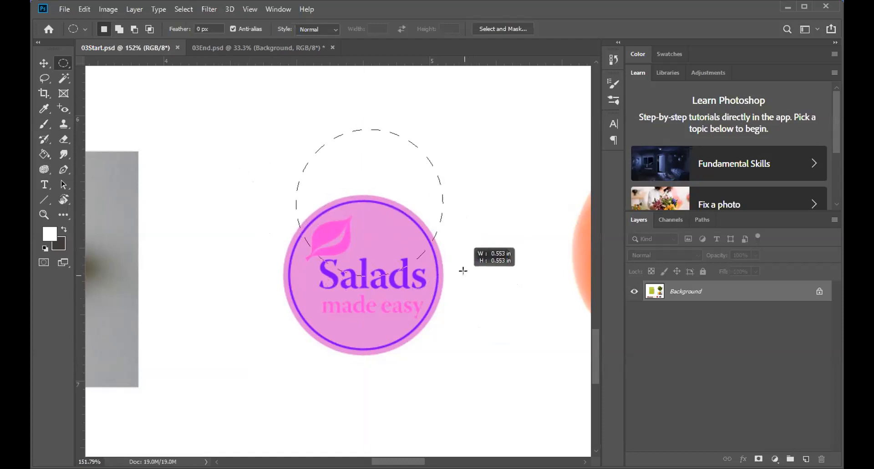
left_click_drag(463, 270, 455, 352)
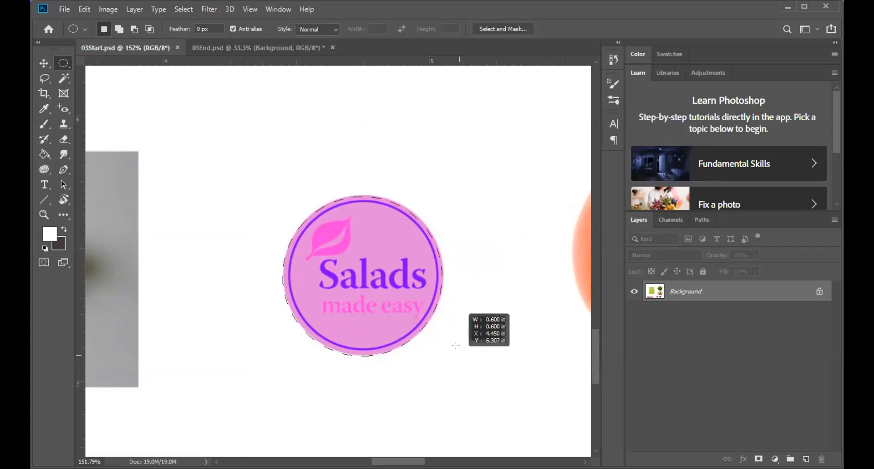
left_click_drag(456, 346, 456, 349)
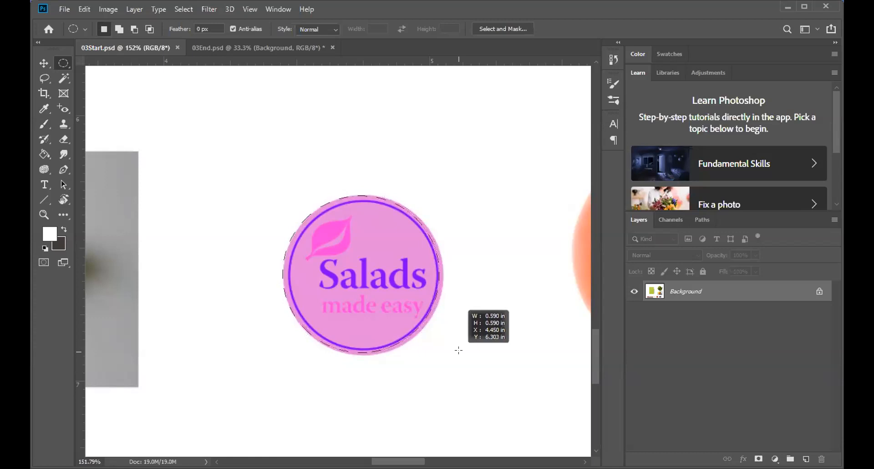
left_click_drag(464, 351, 464, 348)
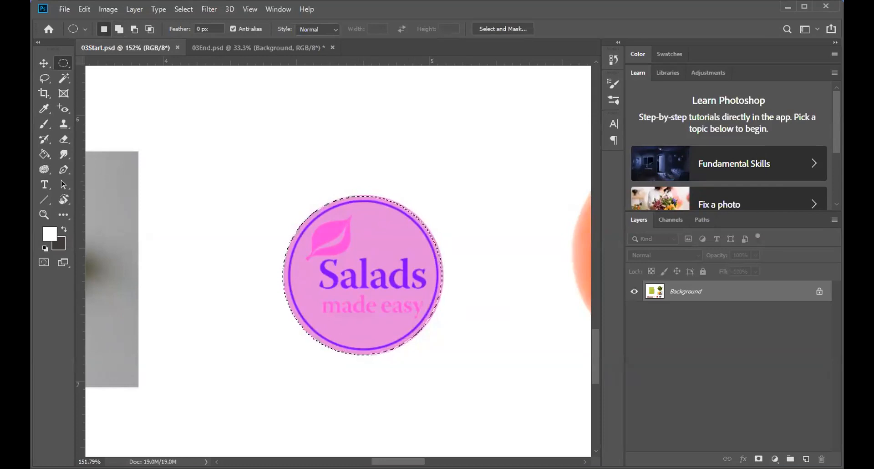
- Examine at high magnification how closely the selection outline follows the edge of the Salads logo all around
left_click(42, 213)
left_click_drag(377, 193, 446, 278)
left_click_drag(438, 204, 437, 194)
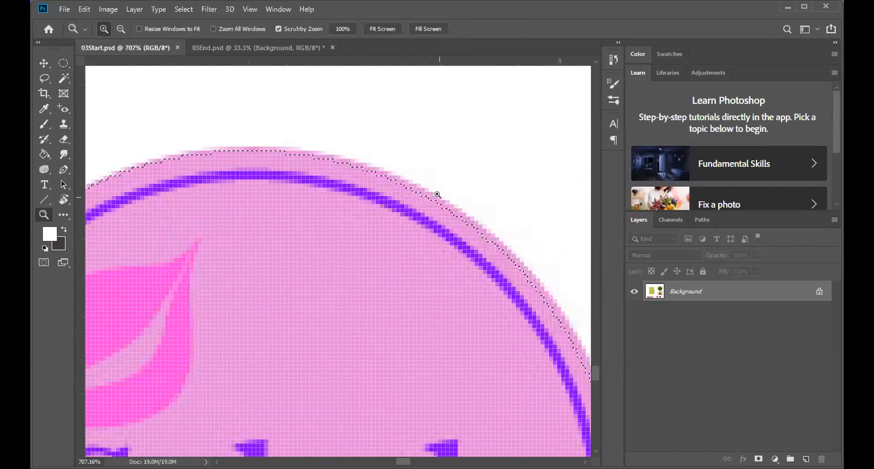
left_click_drag(474, 266, 509, 267)
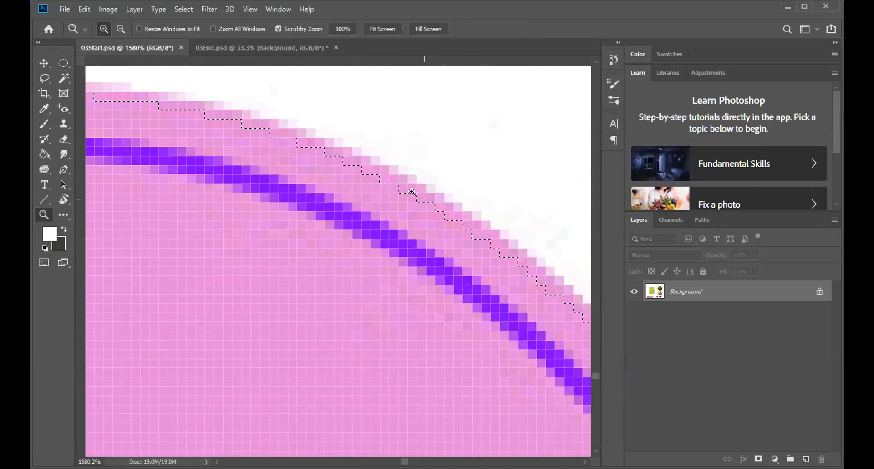
left_click_drag(234, 298, 513, 303)
left_click_drag(151, 268, 389, 305)
left_click_drag(425, 367, 381, 215)
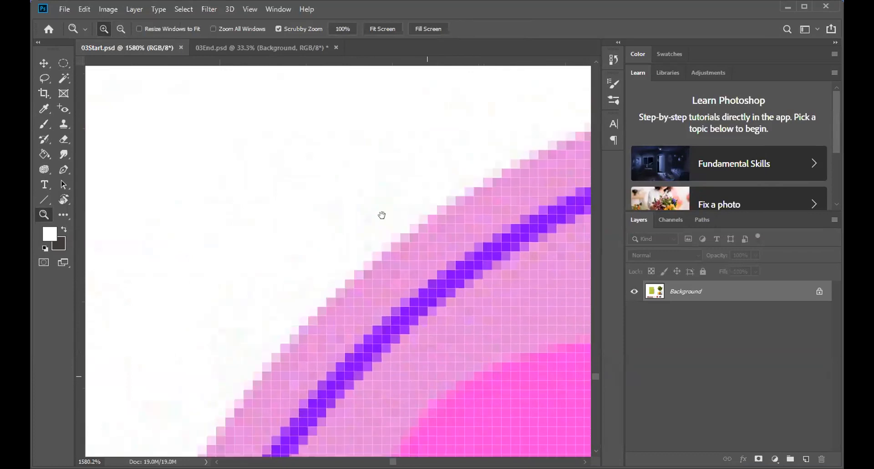
left_click_drag(315, 340, 413, 230)
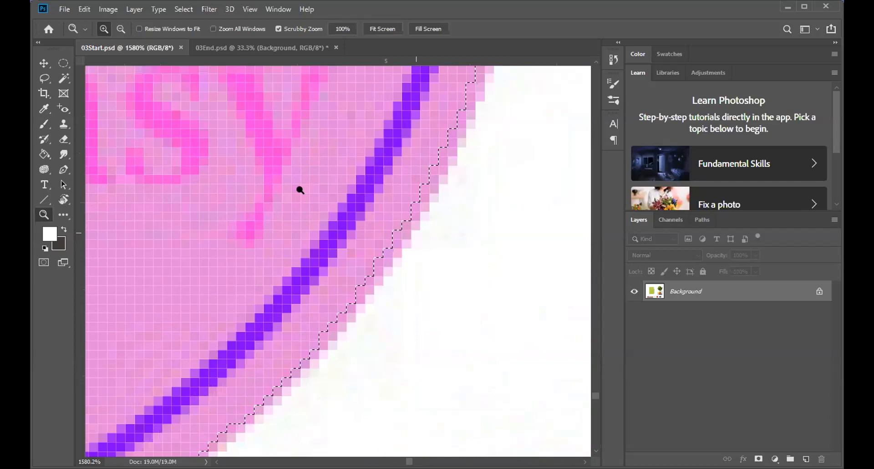
key("alt")
key("alt")
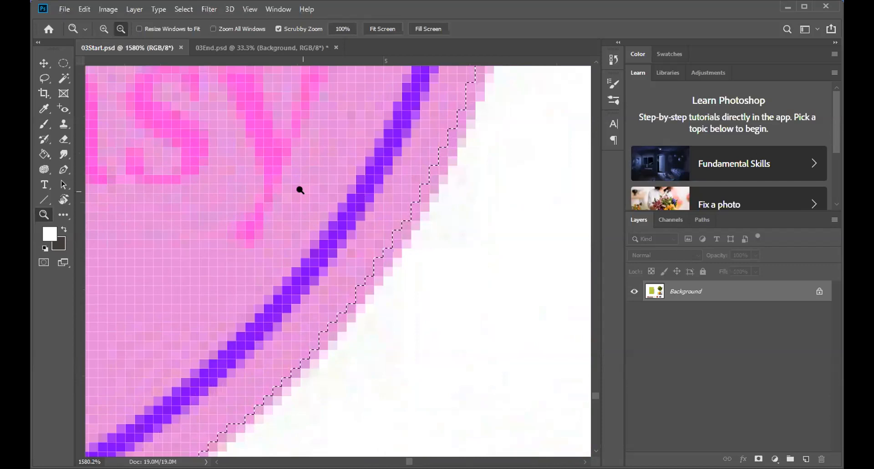
left_click_drag(301, 190, 166, 186)
scroll(261, 428, "left", 5)
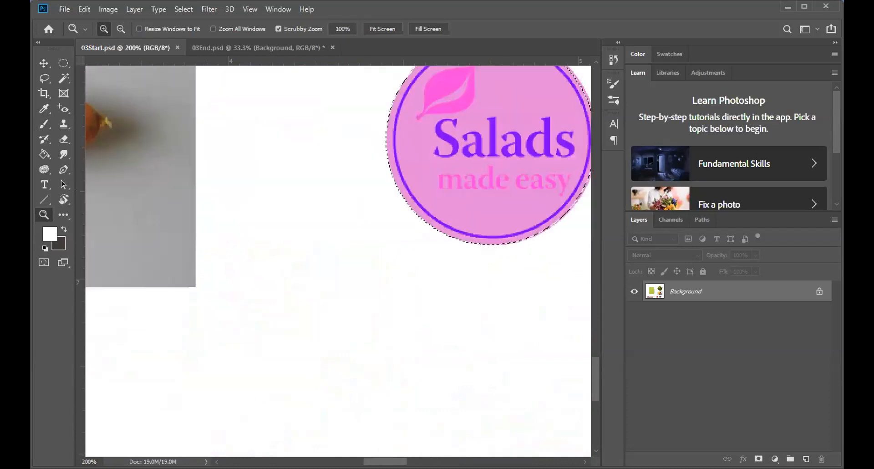
scroll(418, 343, "right", 5)
scroll(423, 326, "up", 4)
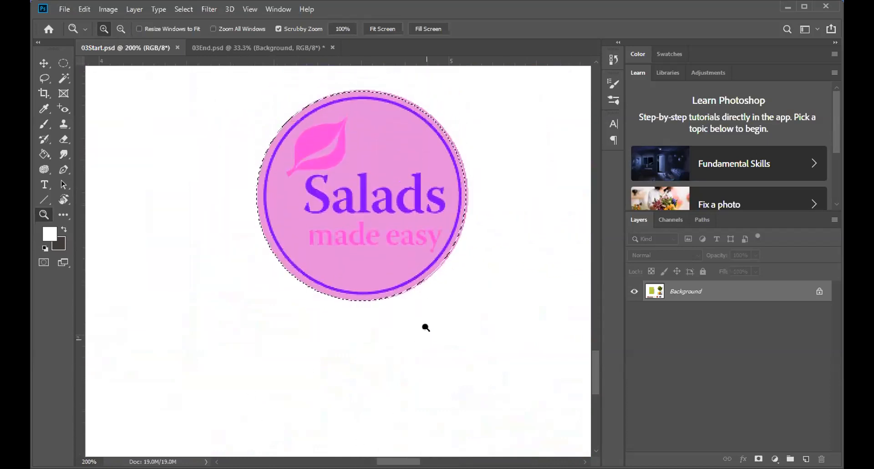
scroll(425, 327, "up", 1)
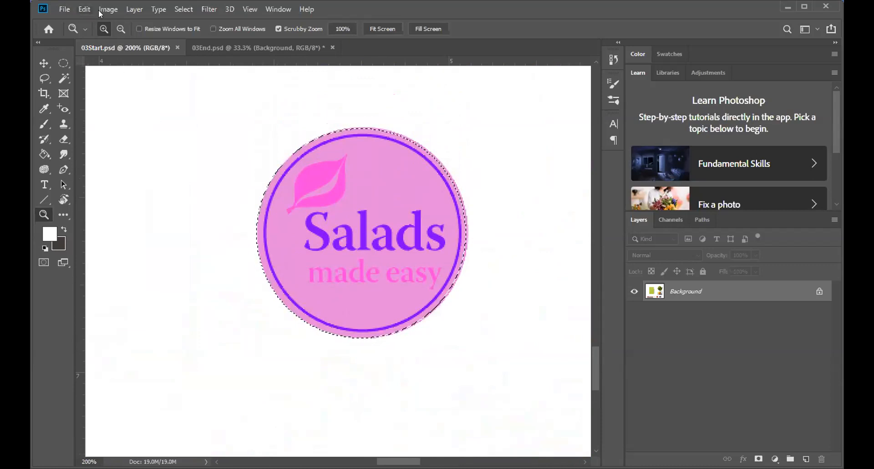
- Deselect the logo and draw a new circular marquee about 0.6 in wide fitted to the outer edge of the Salads logo
left_click(184, 9)
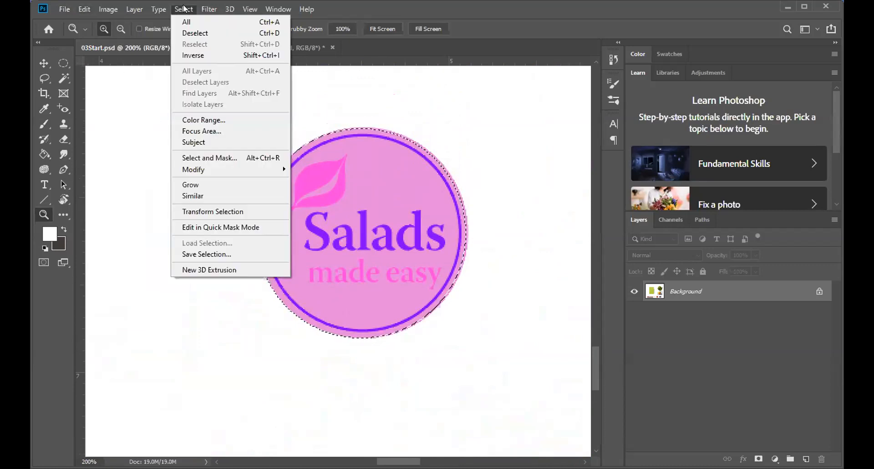
left_click(194, 33)
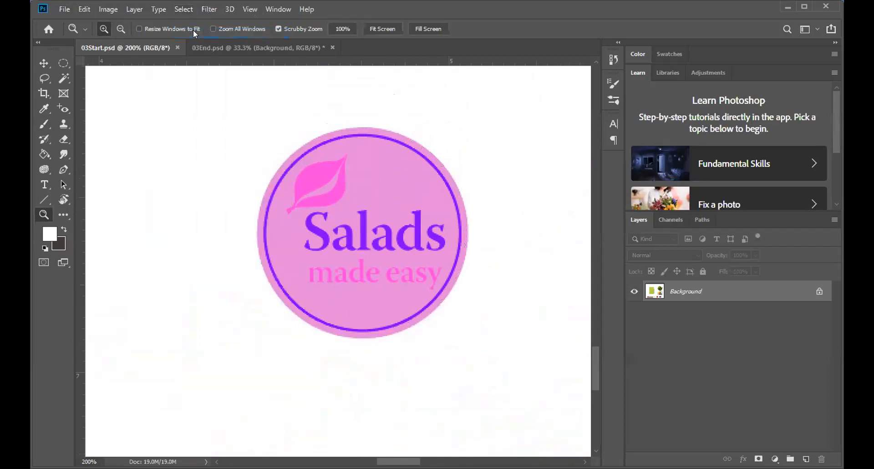
left_click(64, 64)
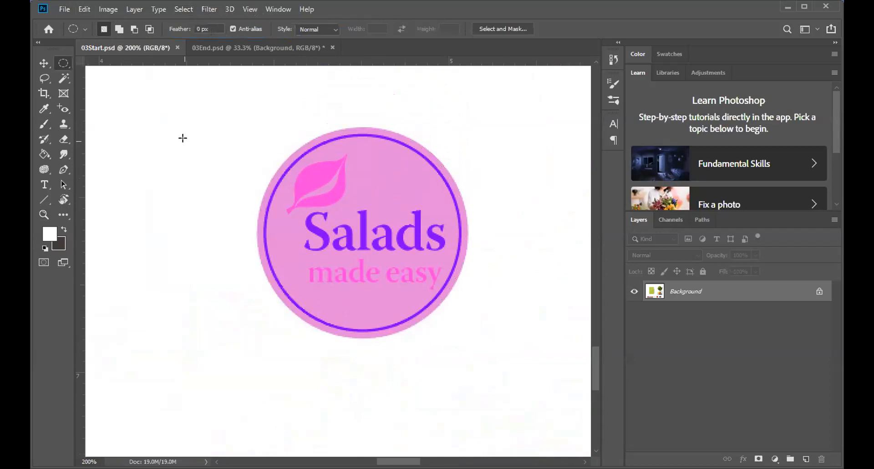
mouse_move(197, 129)
left_mouse_down()
mouse_move(380, 328)
mouse_move(450, 323)
mouse_move(453, 346)
left_mouse_up()
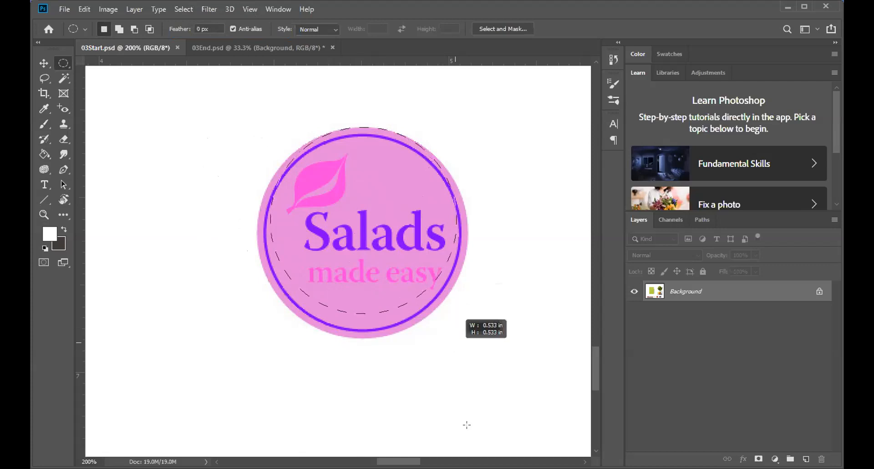
left_click_drag(467, 419, 468, 422)
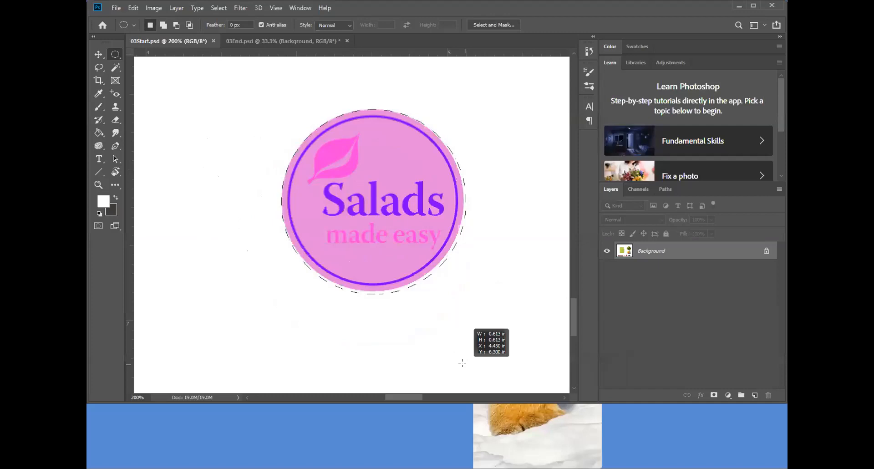
left_click_drag(462, 363, 462, 362)
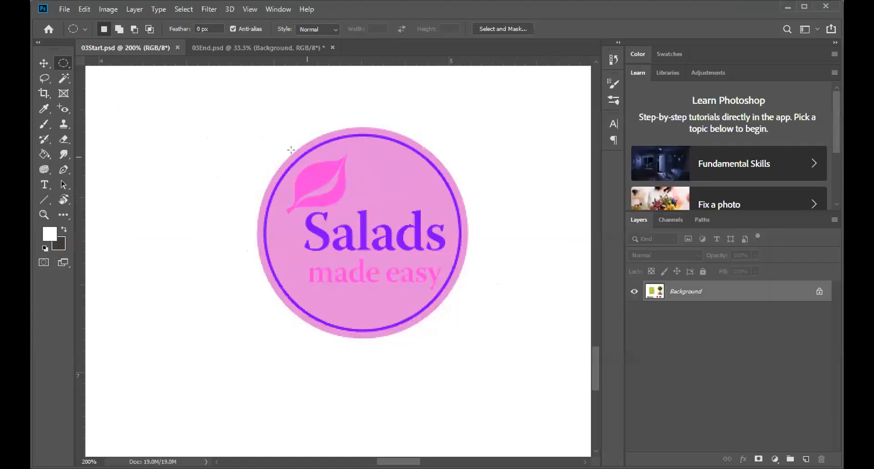
left_click_drag(225, 150, 421, 361)
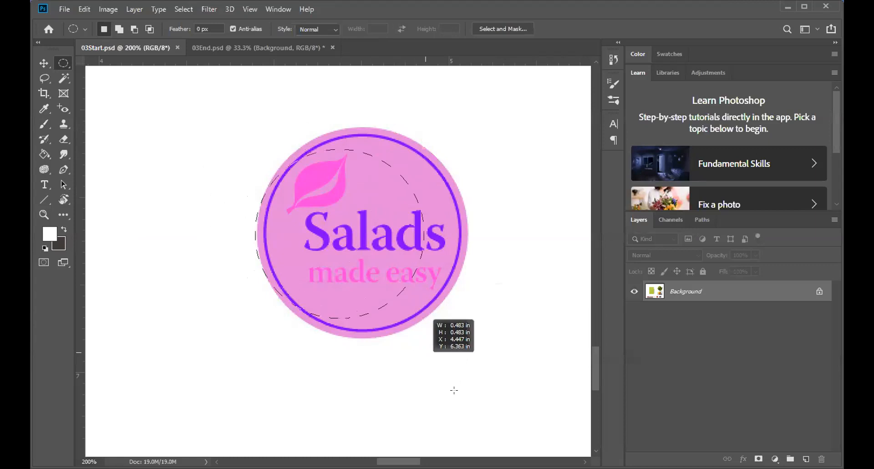
left_click_drag(465, 427, 463, 427)
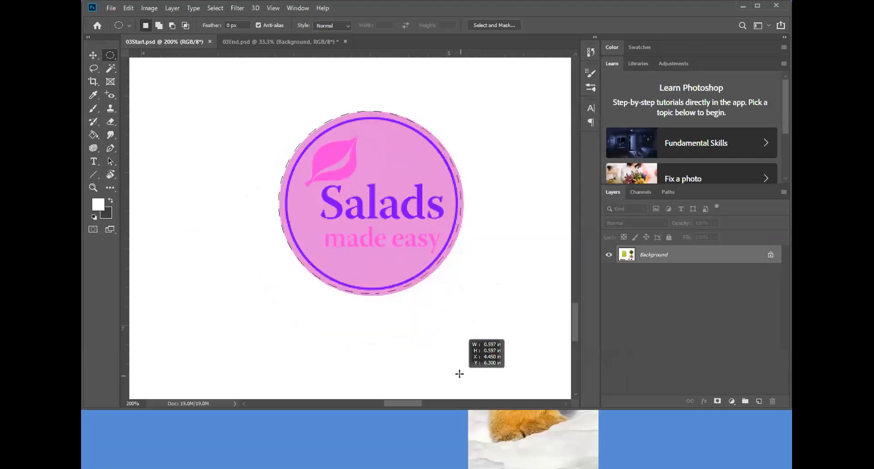
mouse_move(459, 374)
left_mouse_down()
mouse_move(472, 383)
mouse_move(460, 362)
left_mouse_up()
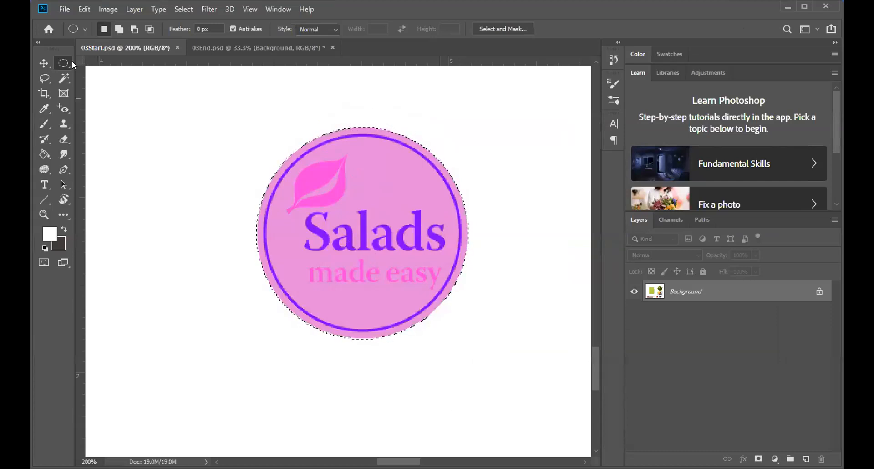
- Copy the selected Salads logo and paste it onto a new layer in 03Start.psd
left_click(80, 9)
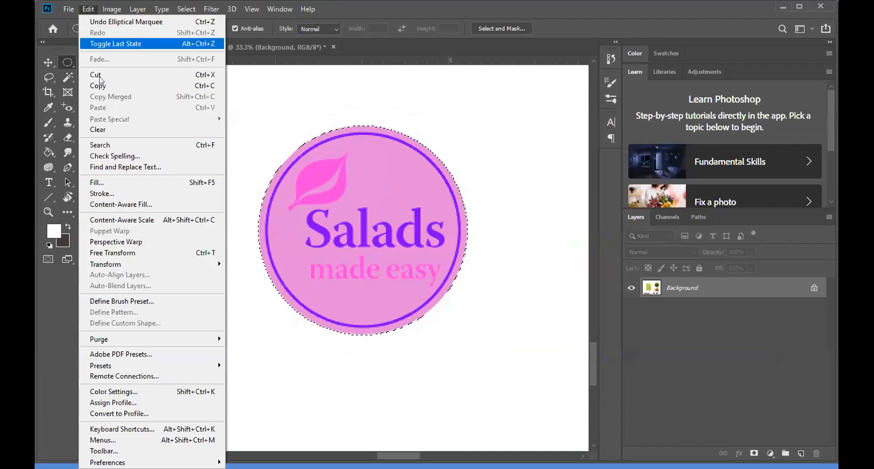
left_click(102, 88)
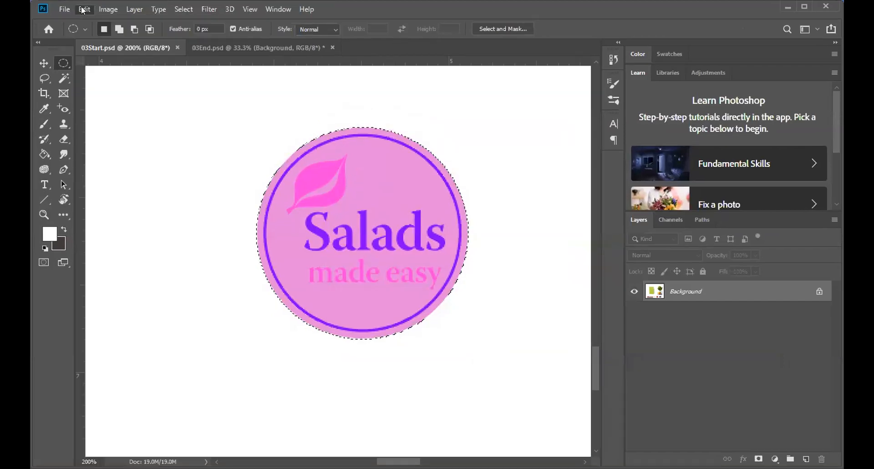
left_click(100, 8)
left_click(86, 9)
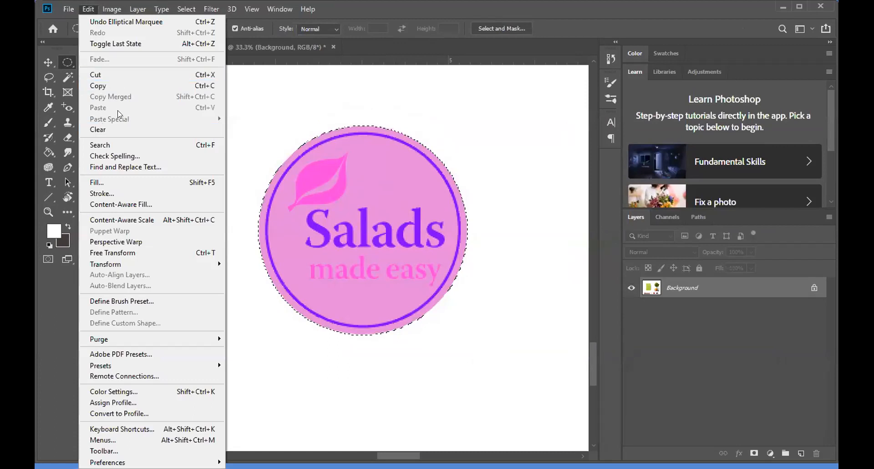
left_click(108, 85)
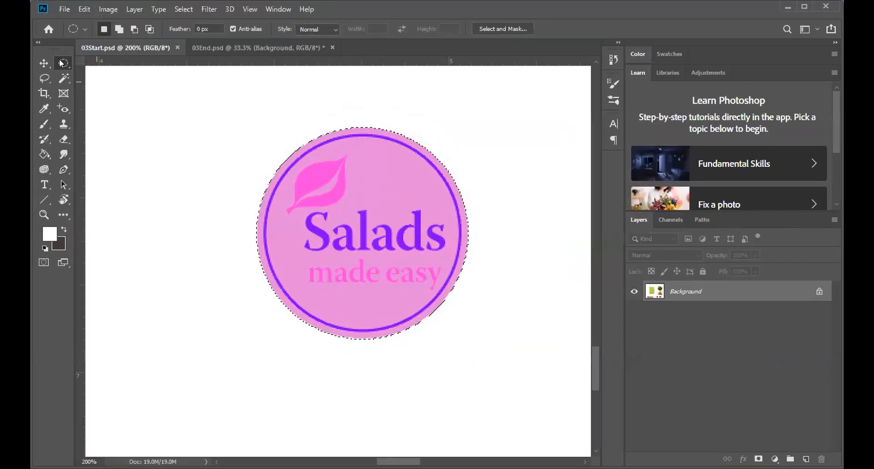
left_click(84, 9)
left_click(92, 107)
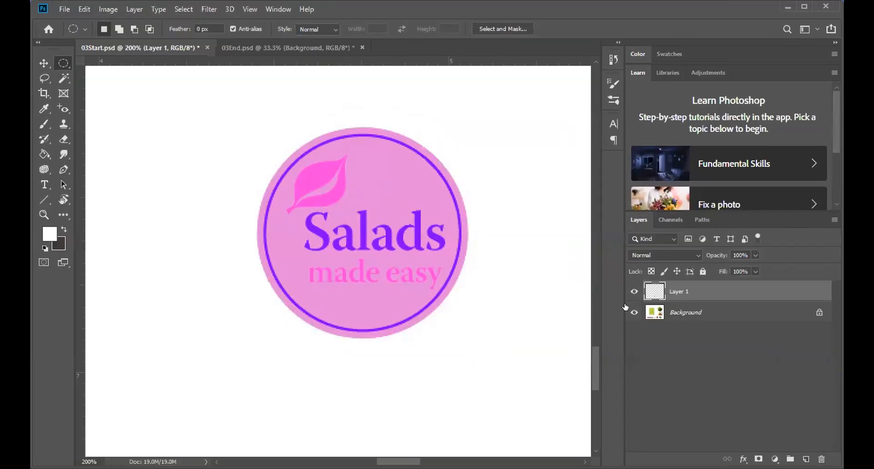
- Hide the Background layer, rename the pasted logo's layer as label, and select the Background layer
left_click(629, 309)
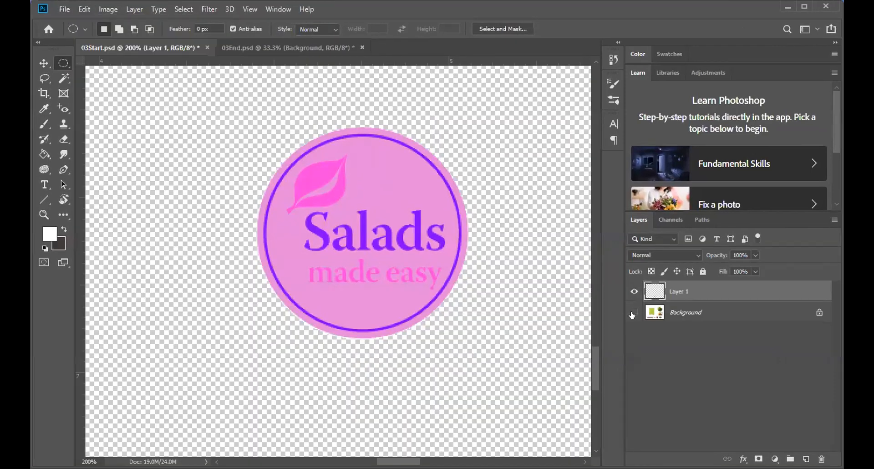
double_click(680, 293)
type("label")
left_click(673, 311)
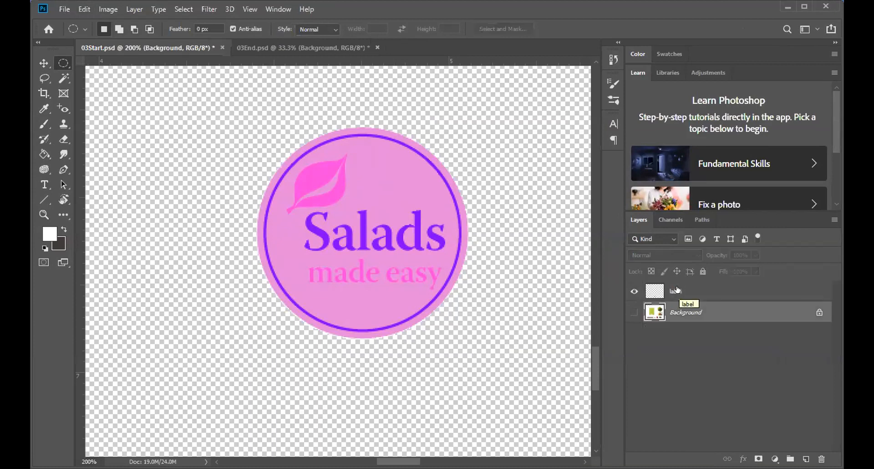
- Save the document as a new Photoshop file under the author's first name in the Lesson03 folder, keeping its layers
left_click(64, 10)
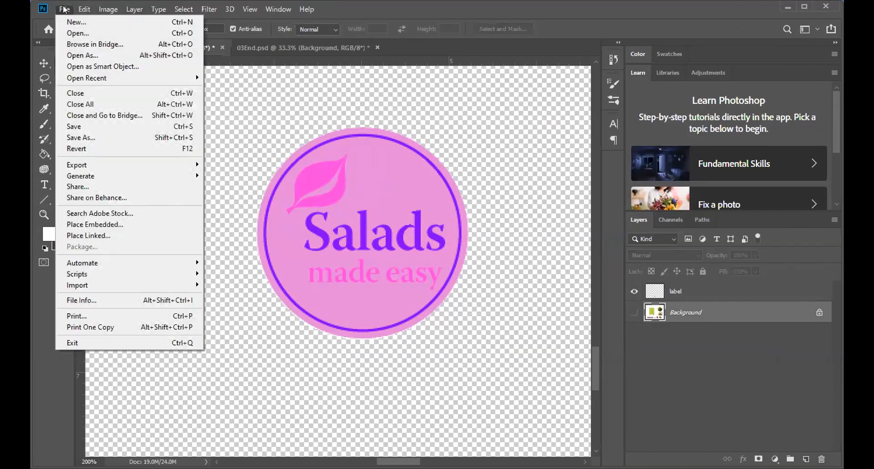
left_click(82, 137)
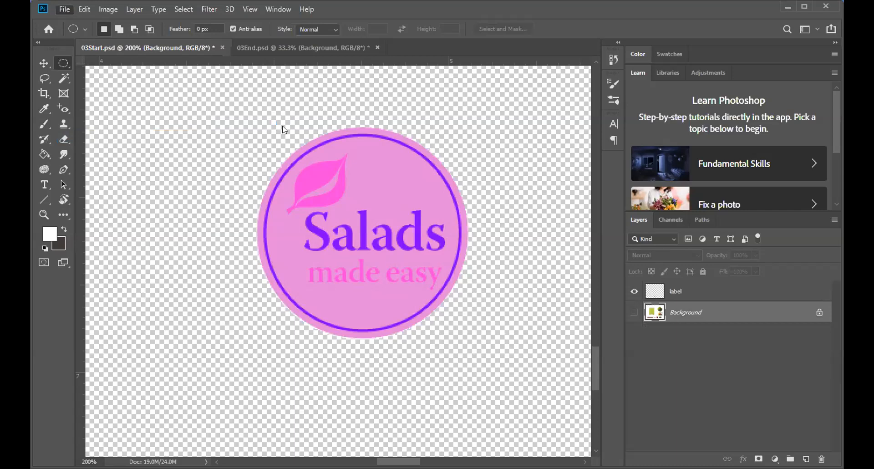
type("azmeer")
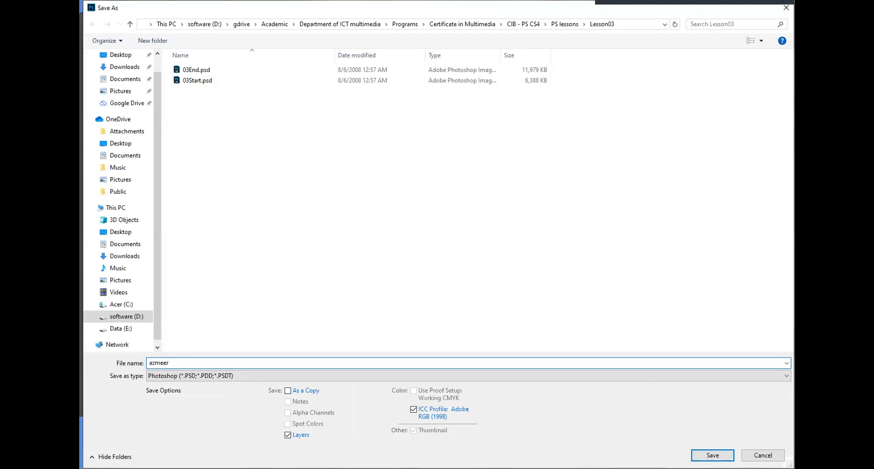
key("Return")
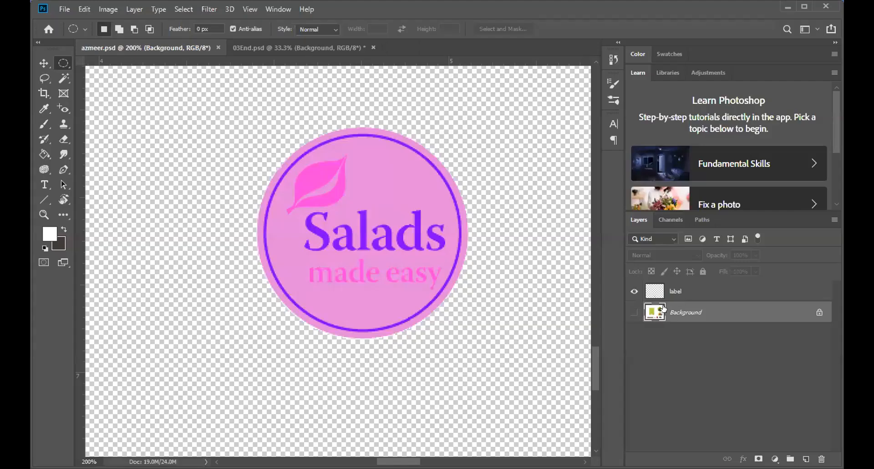
- Show the Background layer and select the whole tomato with the Quick Selection tool
key("alt+BackSpace")
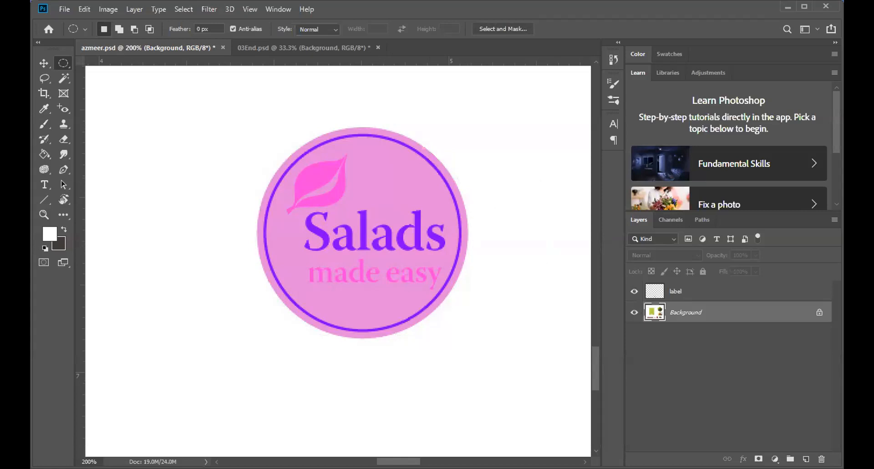
scroll(560, 344, "right", 10)
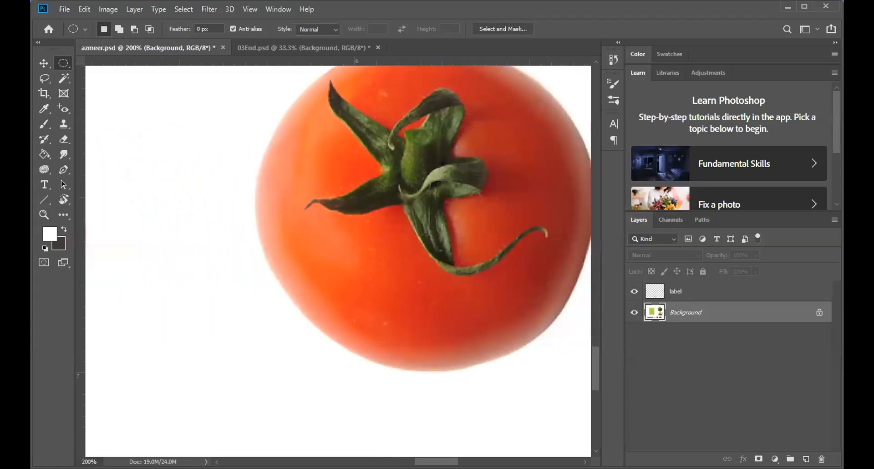
left_click_drag(593, 369, 594, 363)
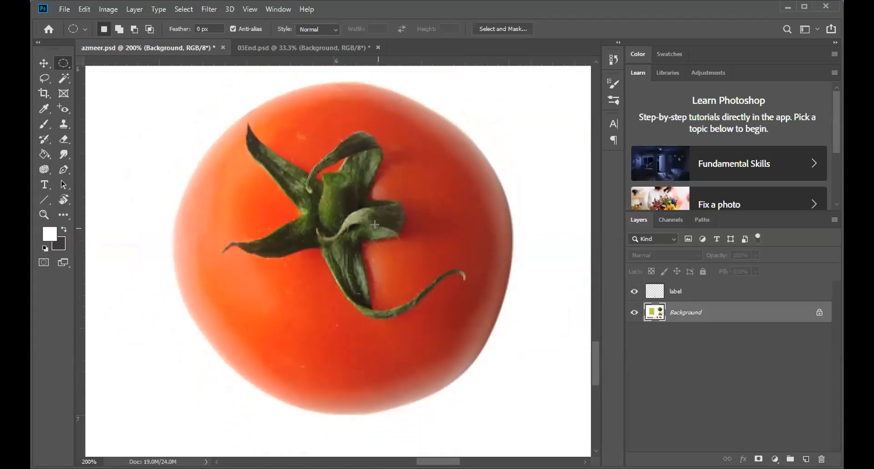
key("z")
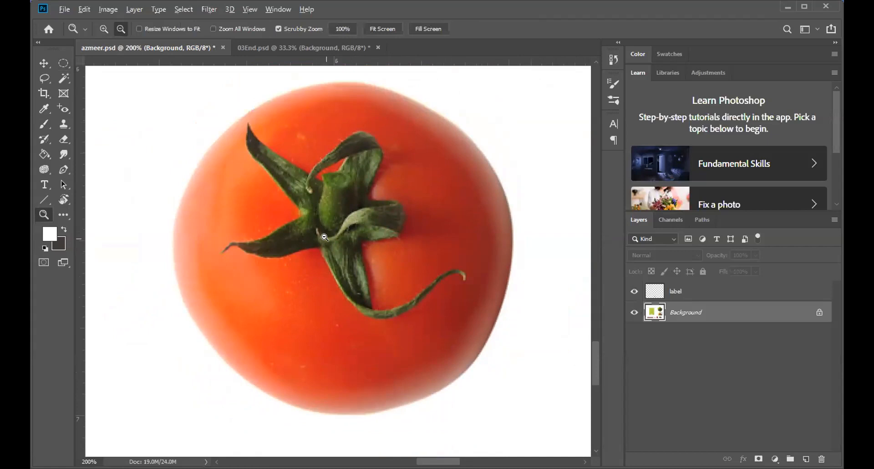
left_click(324, 236, "alt")
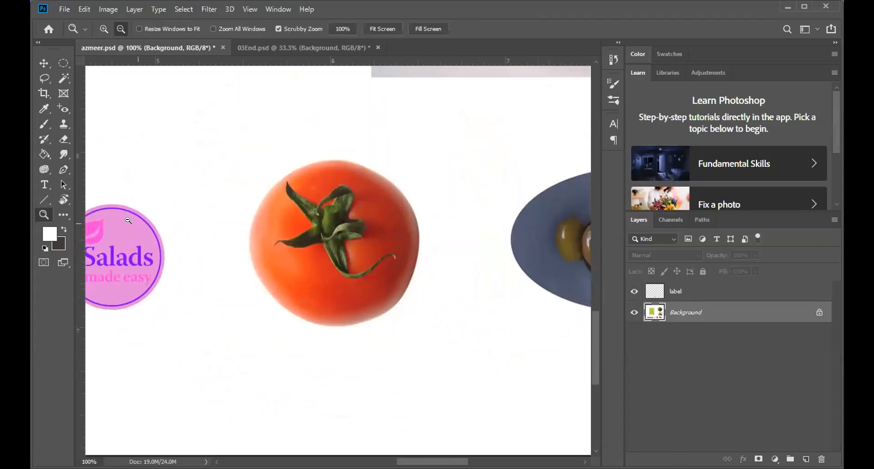
left_click(337, 243, "alt")
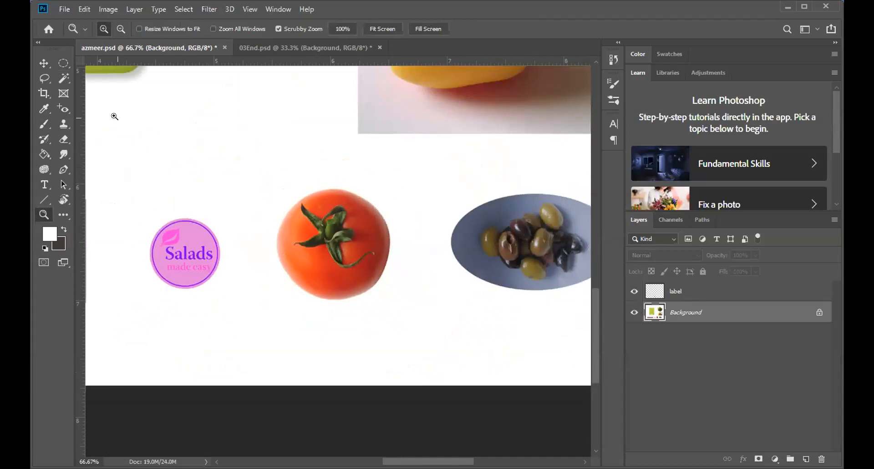
left_click(64, 79)
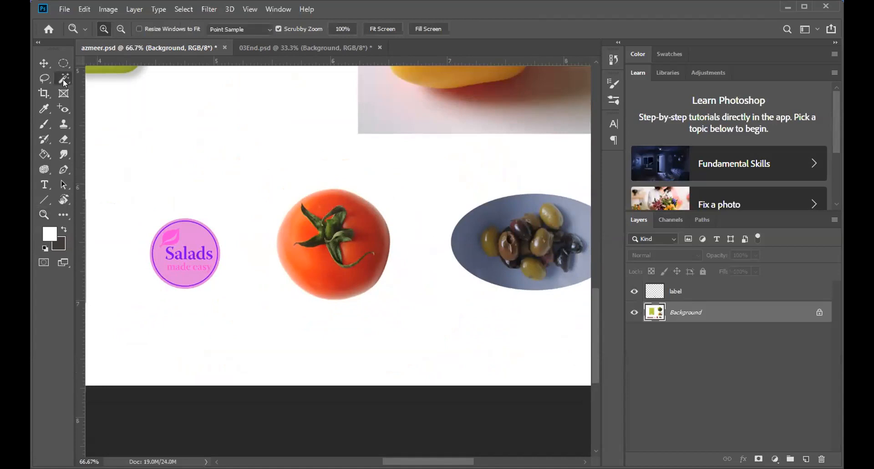
left_click(63, 78)
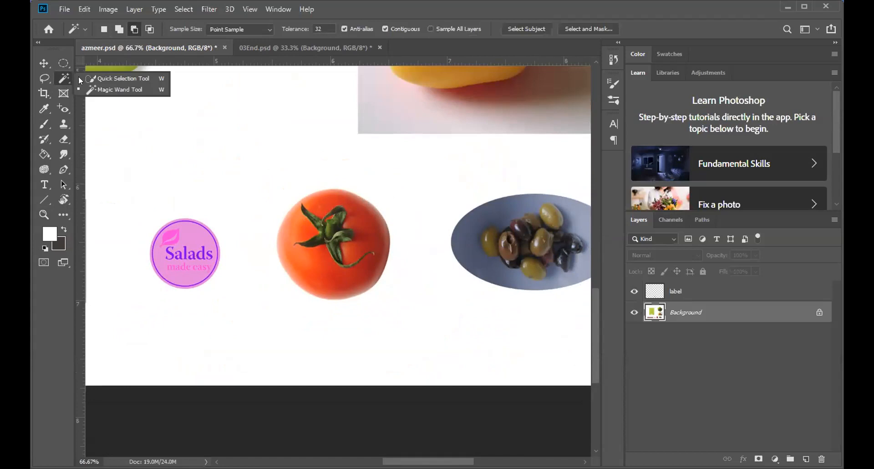
left_click(138, 79)
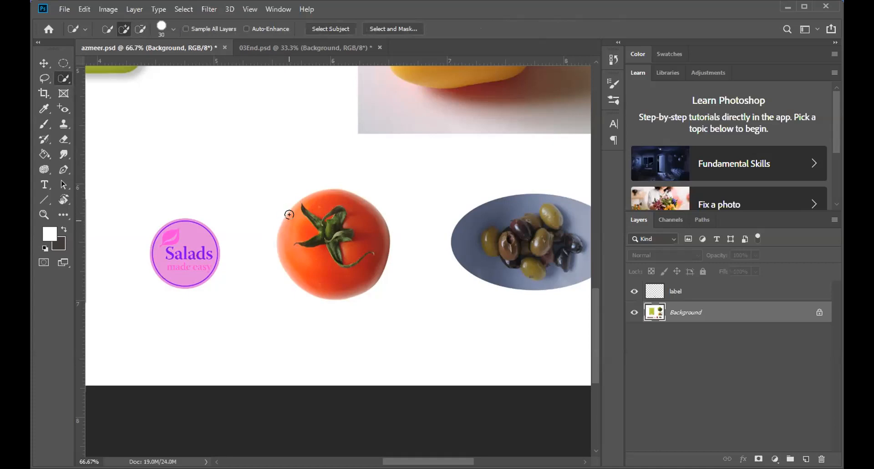
left_click_drag(291, 213, 283, 229)
- Copy the selected tomato, paste it onto a new layer and rename that layer tomato
left_click(82, 12)
left_click(87, 84)
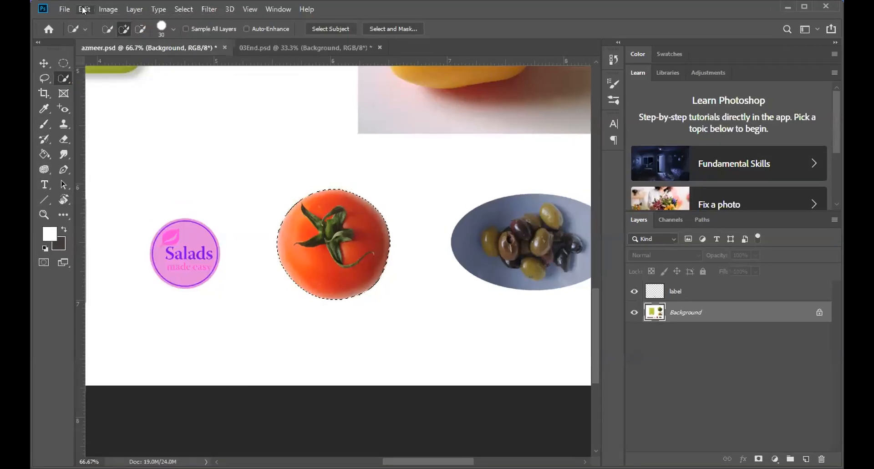
left_click(83, 10)
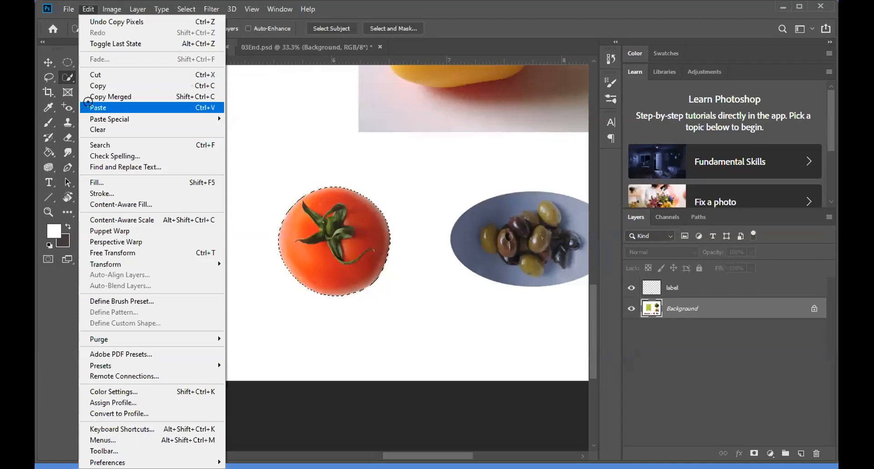
left_click(93, 108)
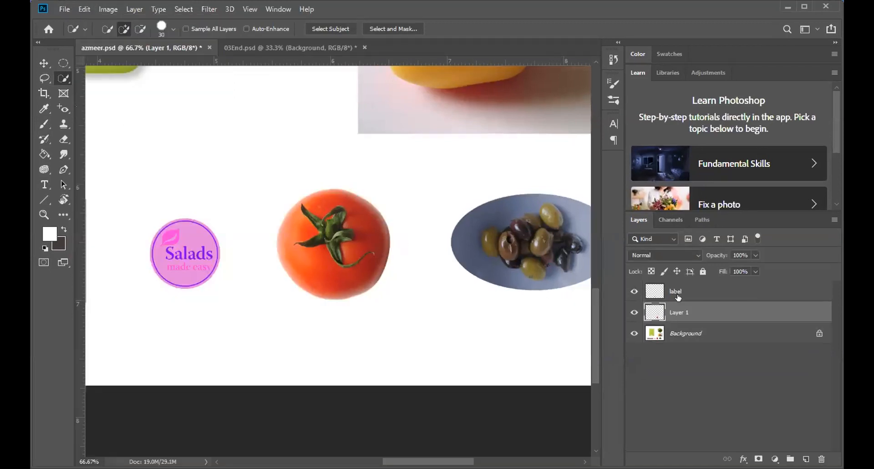
double_click(679, 312)
type("tomato")
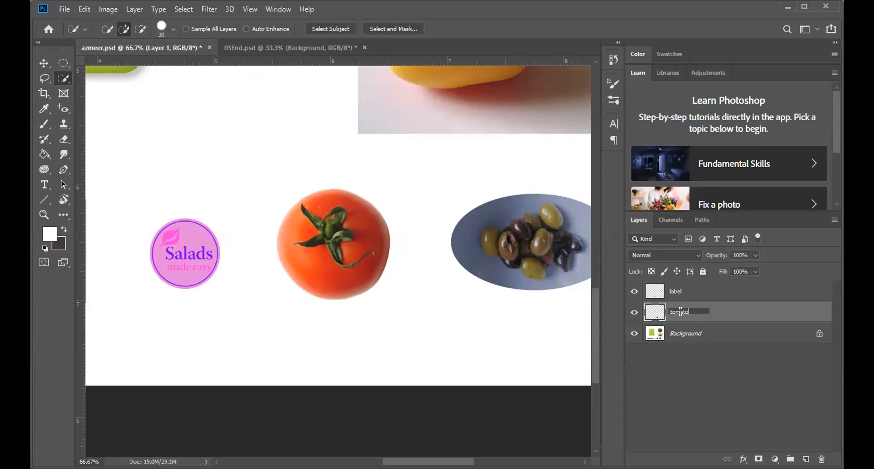
key("Return")
- Check the isolated tomato by switching the Background layer's visibility off and on, leaving the layer shown
left_click(633, 333)
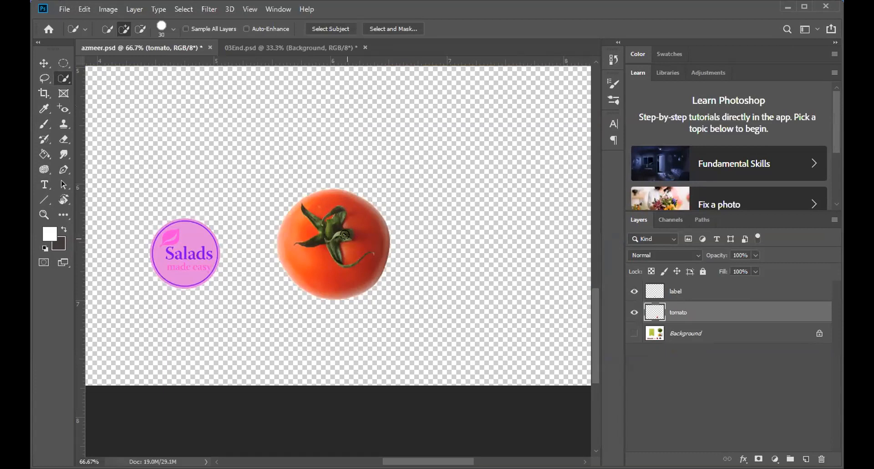
left_click(633, 333)
left_click(633, 333)
left_click(632, 333)
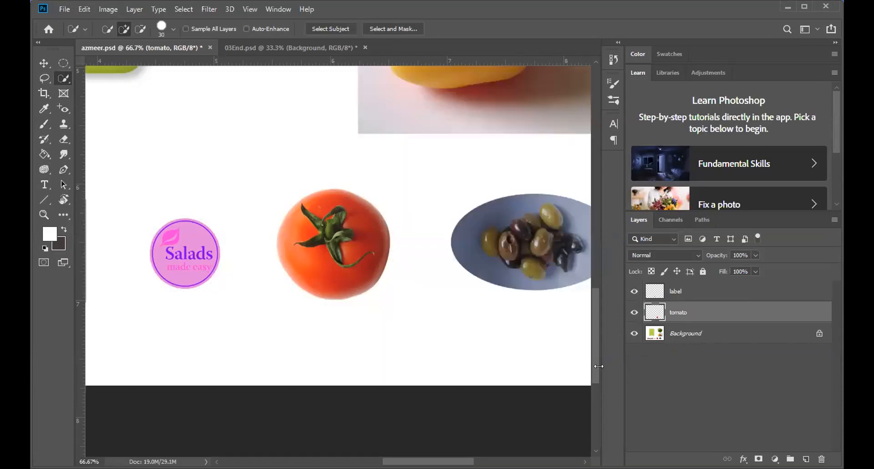
- Draw an elliptical marquee about 1.44 by 0.83 in fitted to the edge of the oval olive dish
scroll(381, 222, "right", 5)
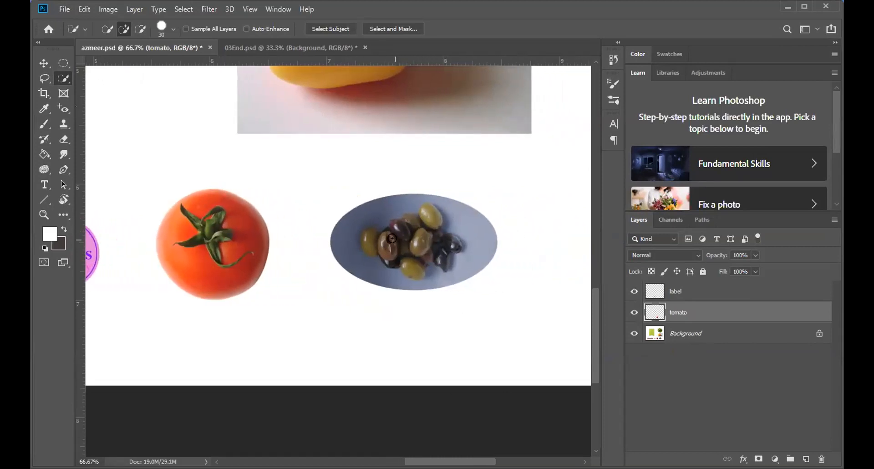
left_click(63, 63)
left_click_drag(323, 169, 486, 232)
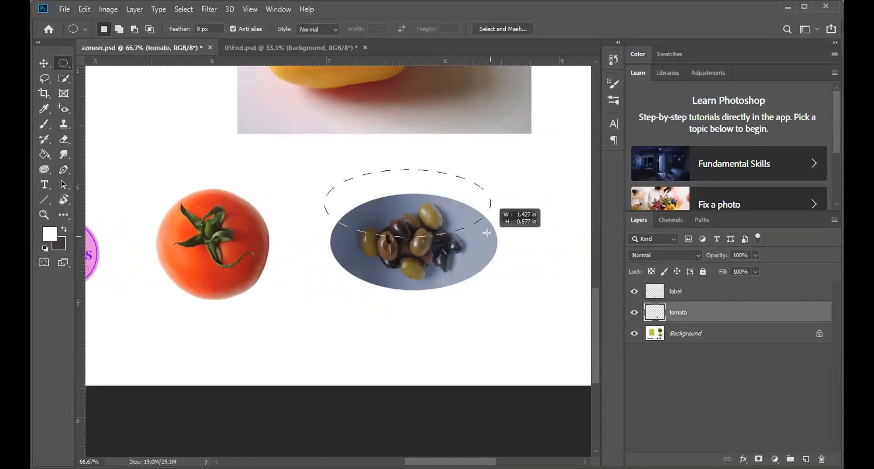
left_click_drag(486, 232, 494, 287)
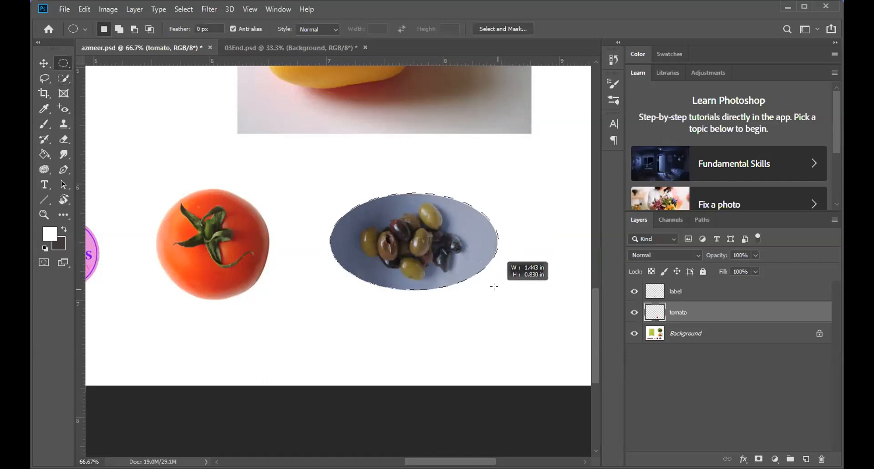
key("space")
left_click_drag(494, 287, 493, 287)
left_click_drag(492, 287, 493, 287)
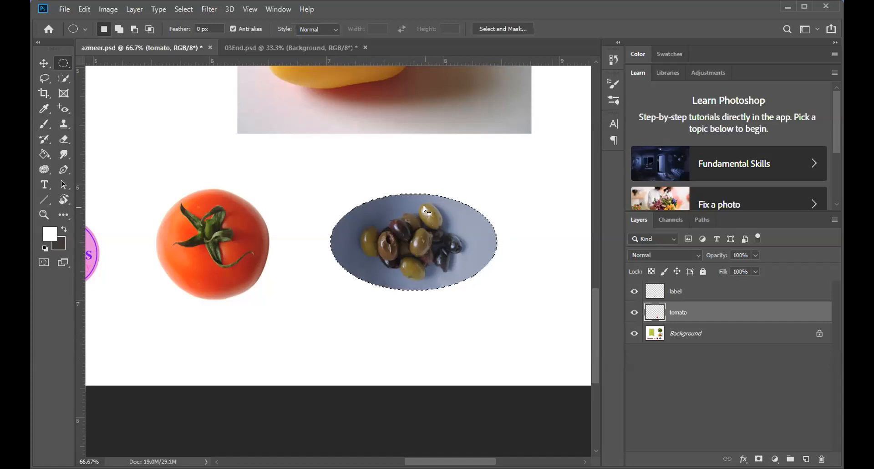
- Copy the selected olive dish from the Background layer, paste it onto a new layer and rename that layer olives
left_click(689, 338)
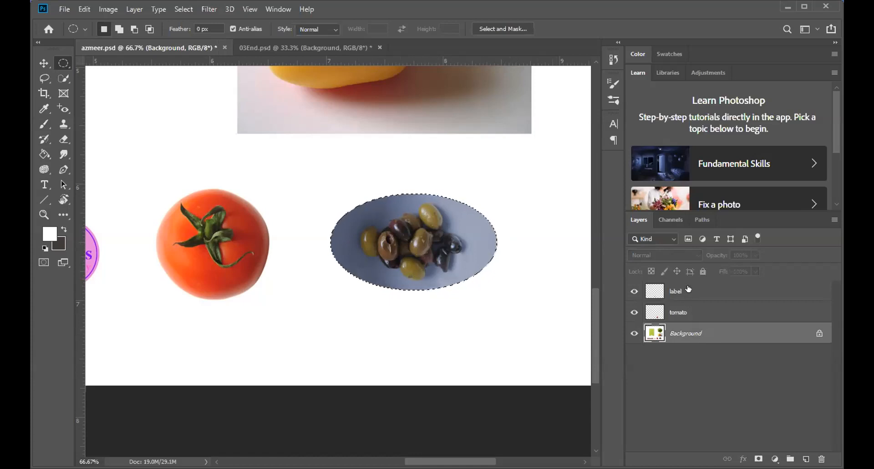
left_click(81, 10)
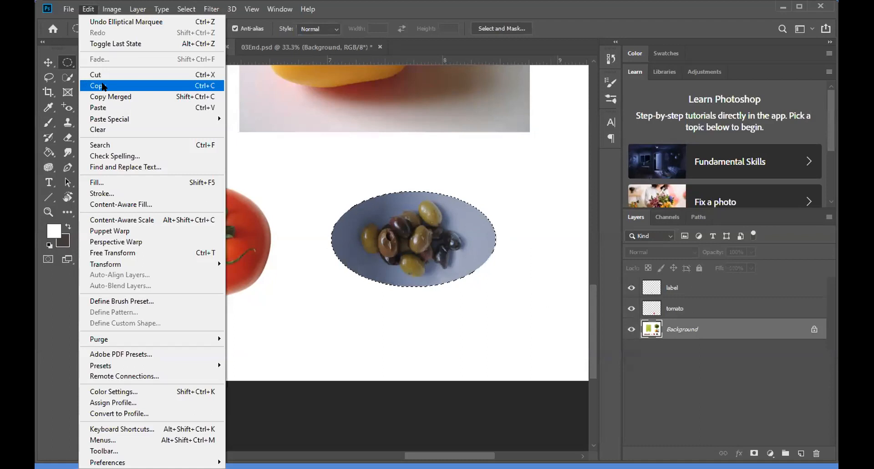
left_click(103, 86)
left_click(84, 10)
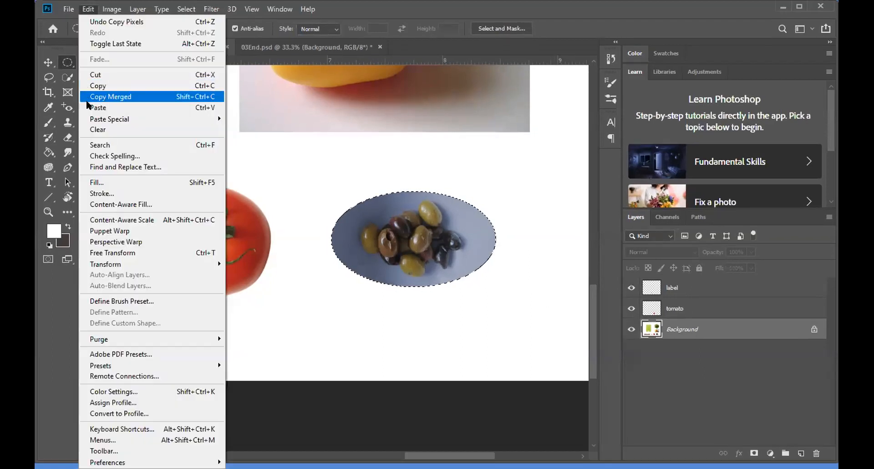
left_click(91, 109)
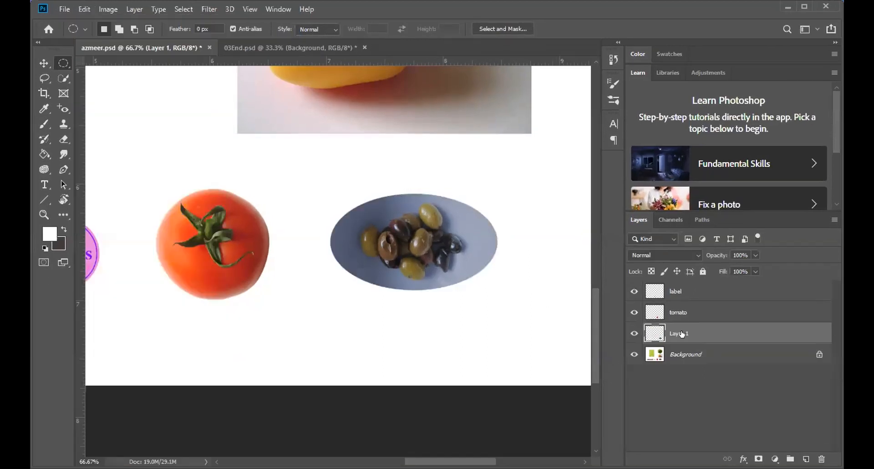
double_click(669, 330)
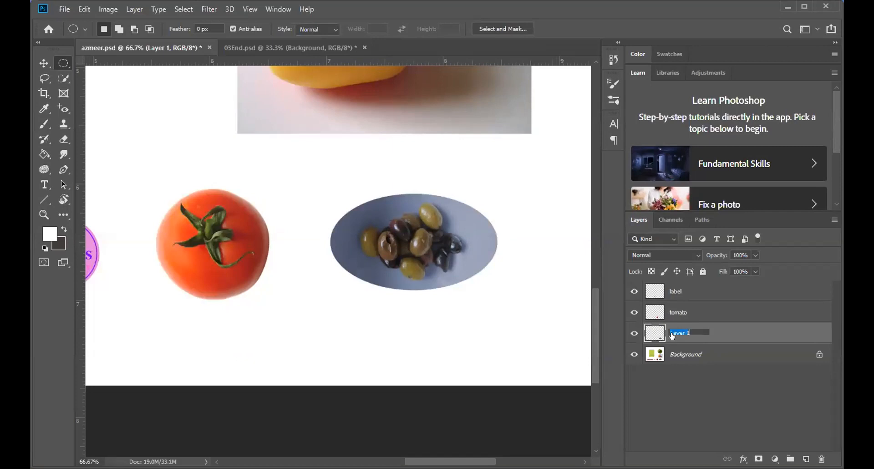
type("olives")
key("Return")
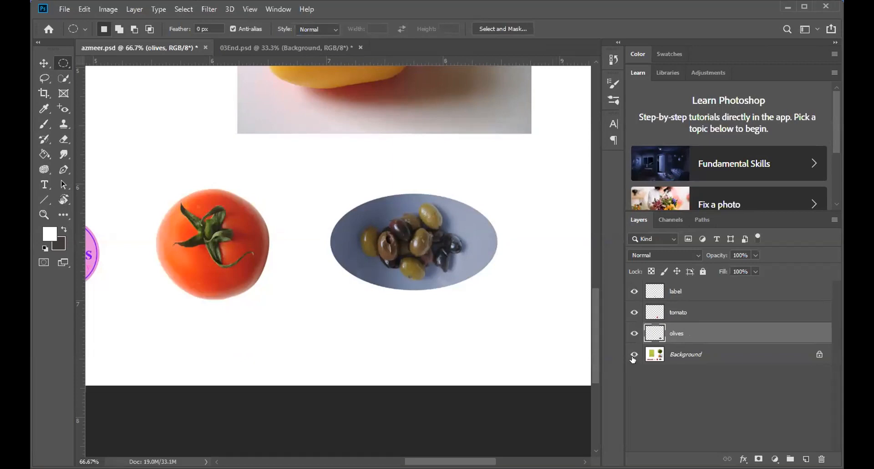
- Briefly hide the Background layer to check the isolated olives, show it again and save the document
left_click(633, 355)
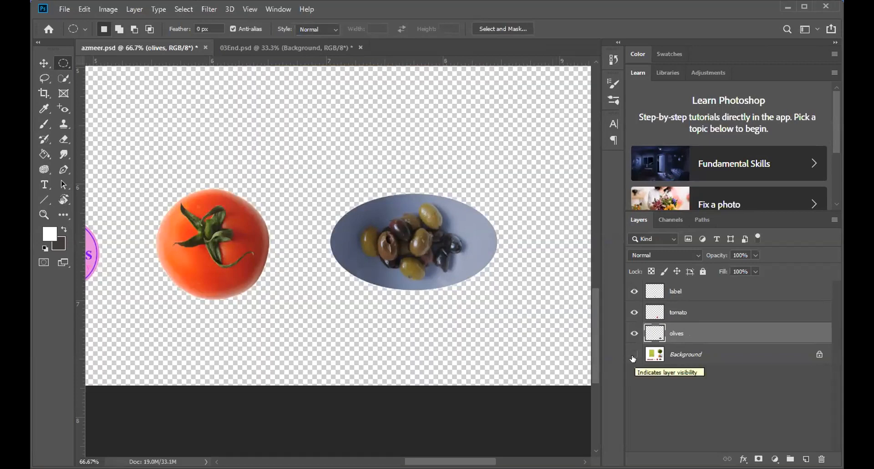
left_click(634, 355)
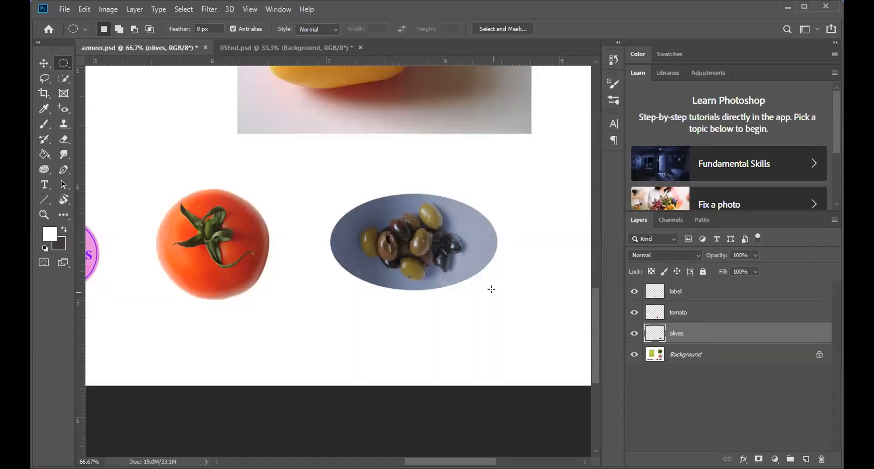
key("ctrl+s")
- Draw a rectangular marquee around the whole lettuce head while the olives layer is active
scroll(491, 289, "up", 2)
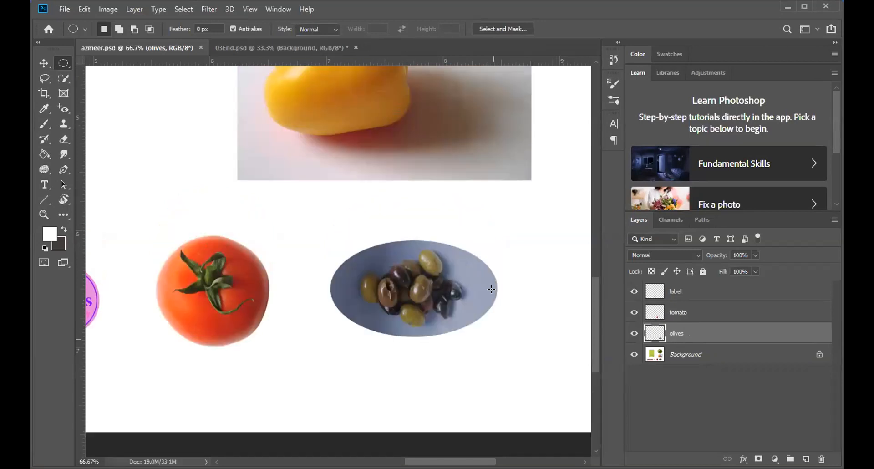
left_click_drag(595, 343, 604, 228)
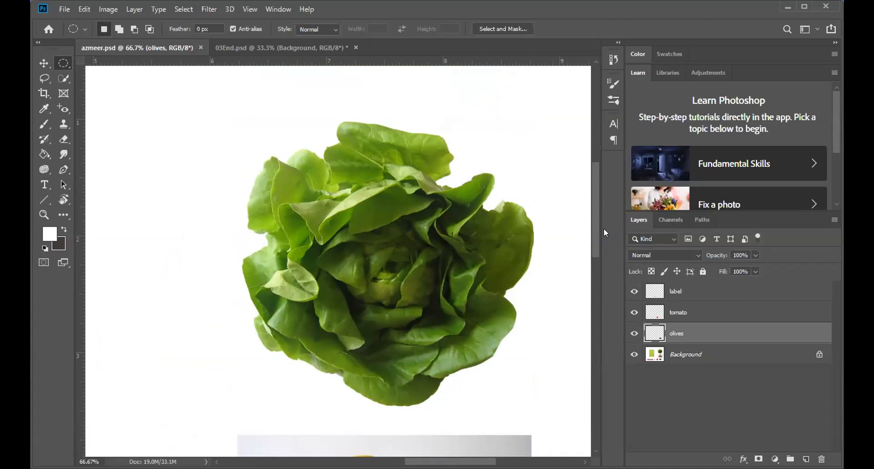
left_click_drag(65, 65, 93, 65)
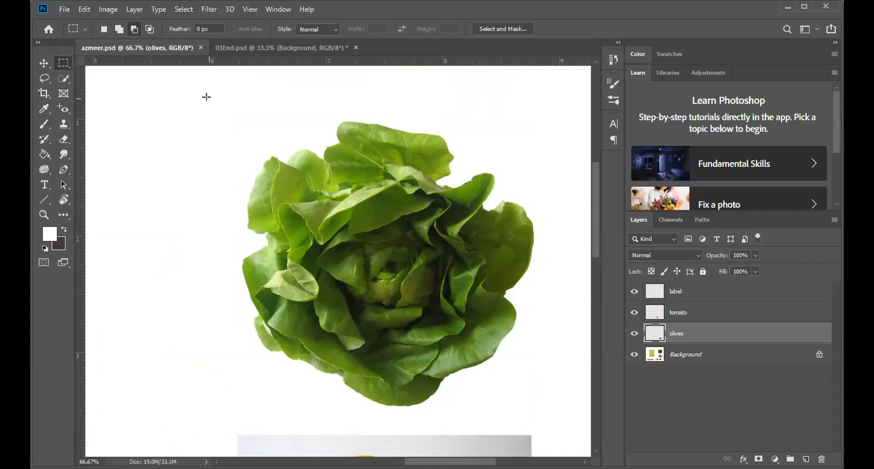
left_click_drag(206, 97, 520, 358)
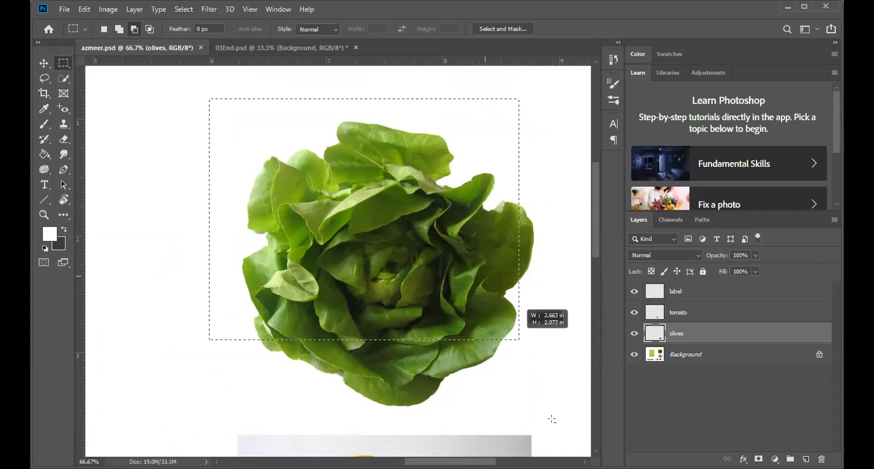
left_click_drag(231, 139, 354, 117)
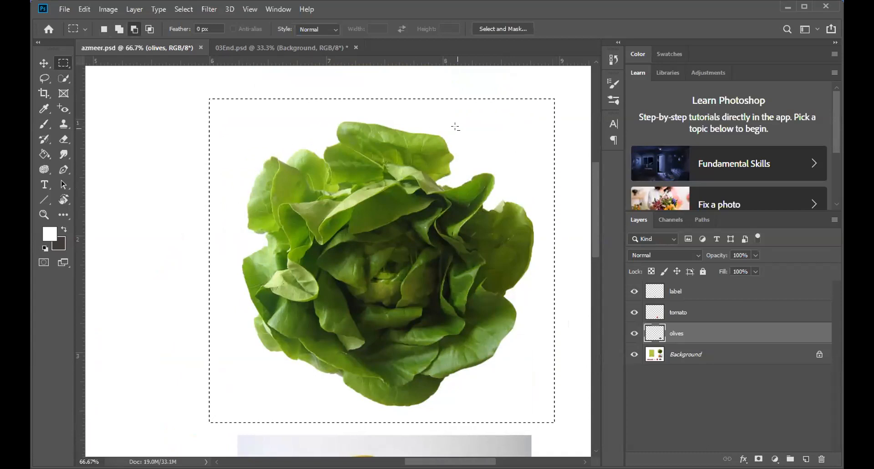
- Try to subtract the white area around the lettuce from the marquee with the Magic Wand on the olives layer
left_click(64, 76)
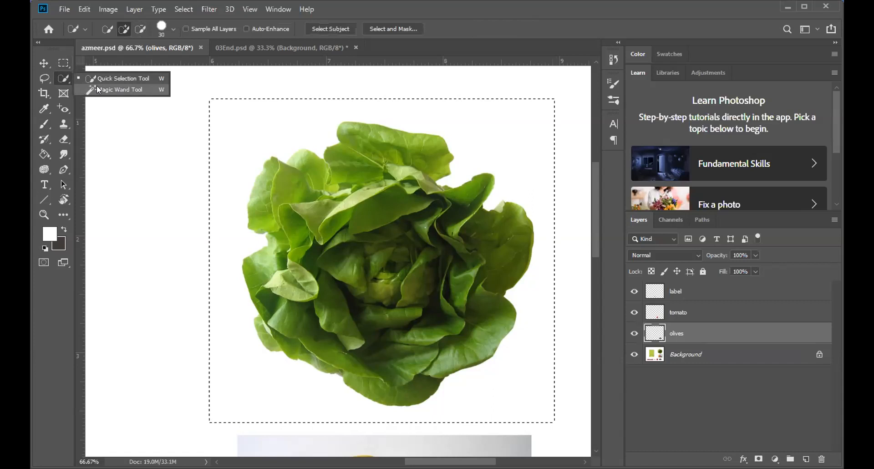
left_click(97, 87)
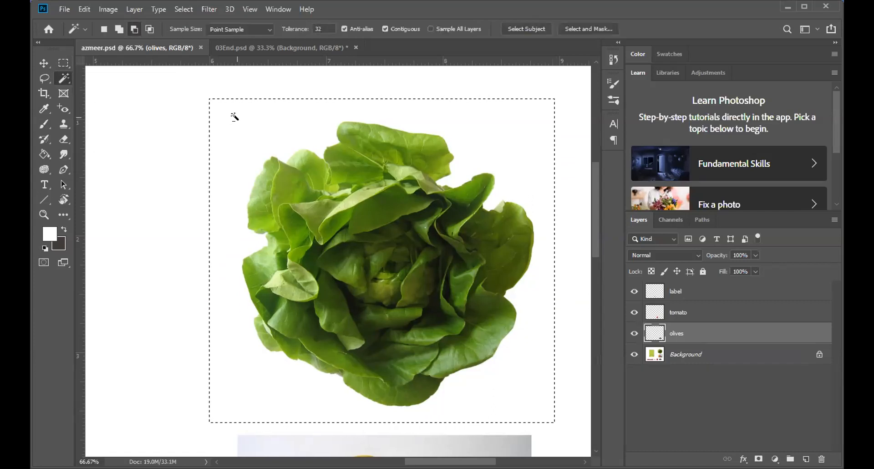
left_click(243, 137)
left_click(396, 185)
- Activate the Background layer and draw a rectangular marquee about 2.90 by 2.72 in around the lettuce
left_click(688, 355)
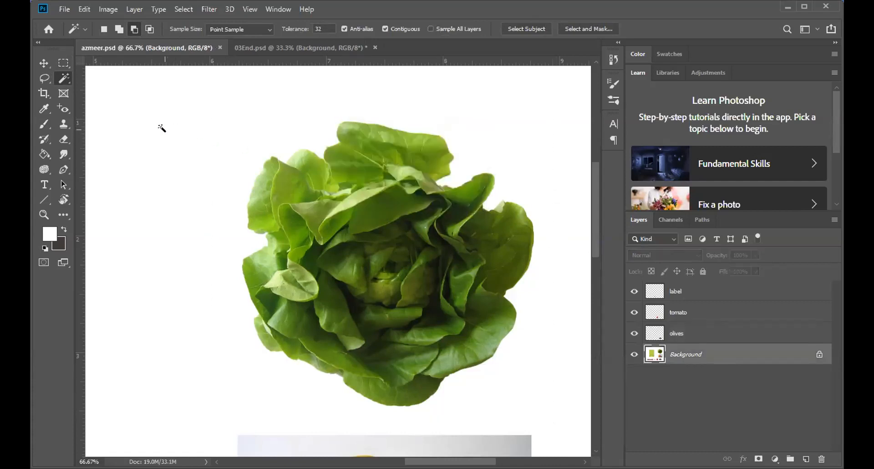
left_click(64, 63)
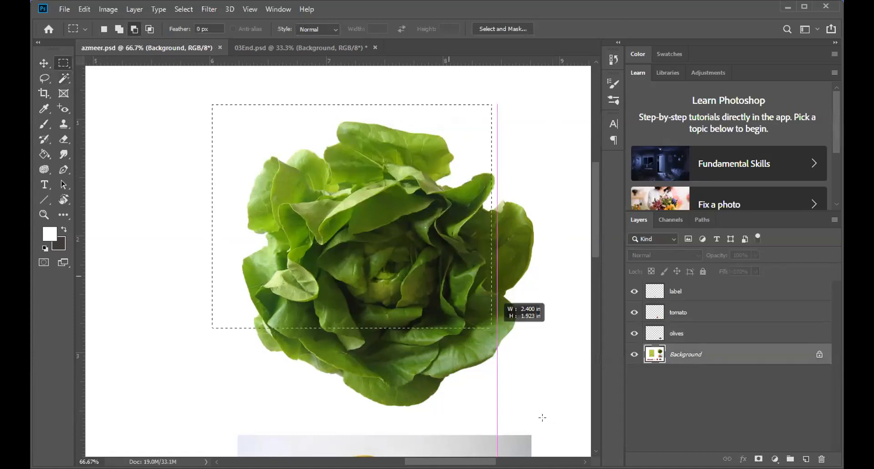
left_click_drag(546, 417, 547, 419)
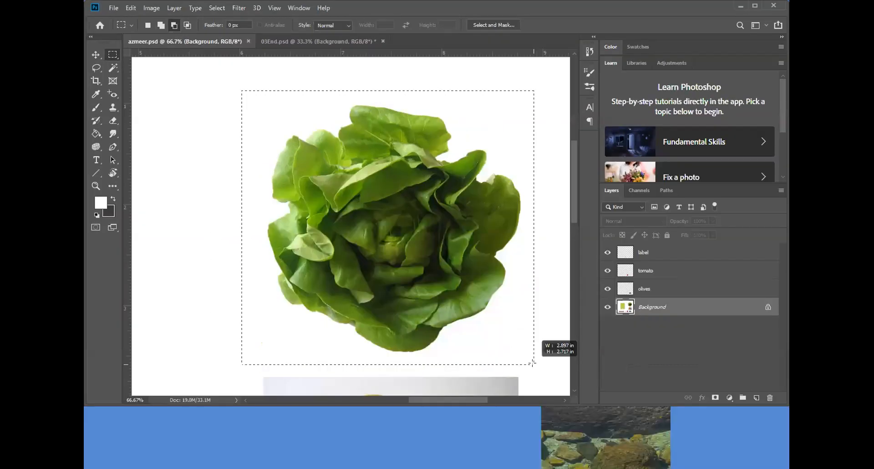
left_click_drag(533, 362, 533, 364)
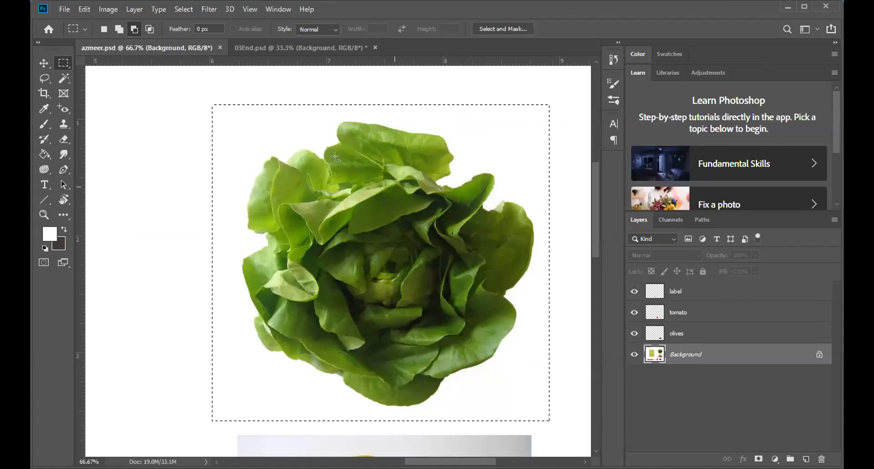
- Subtract the white area around the lettuce from the marquee with the Magic Wand at tolerance 32, and clear the resulting selection
left_click(63, 78)
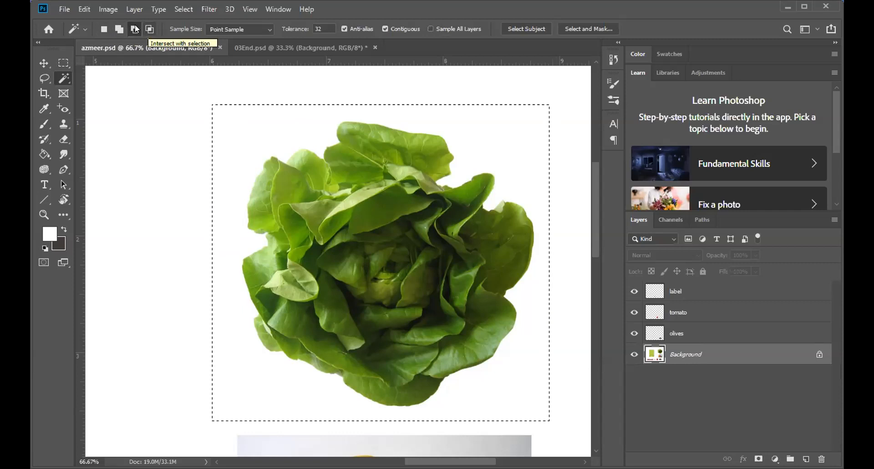
left_click(135, 29)
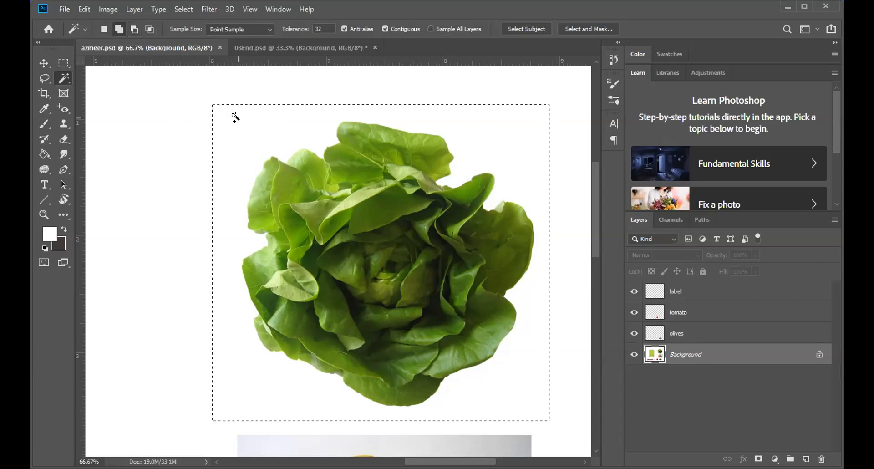
left_click(134, 30)
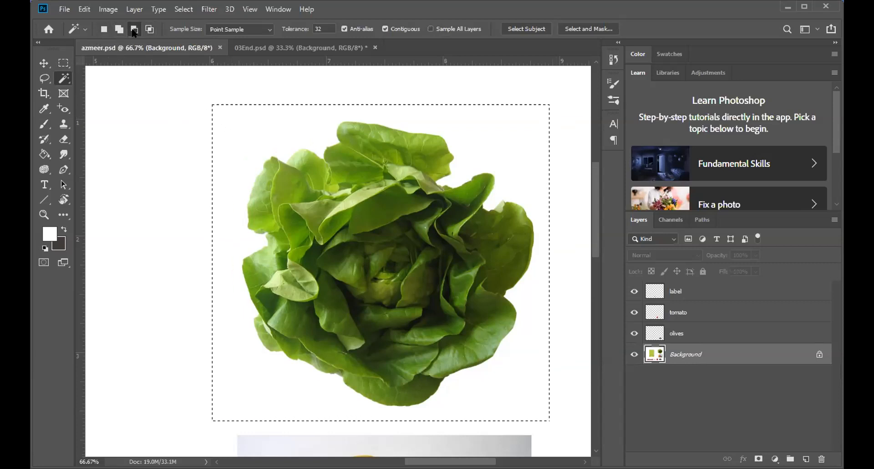
left_click(242, 121)
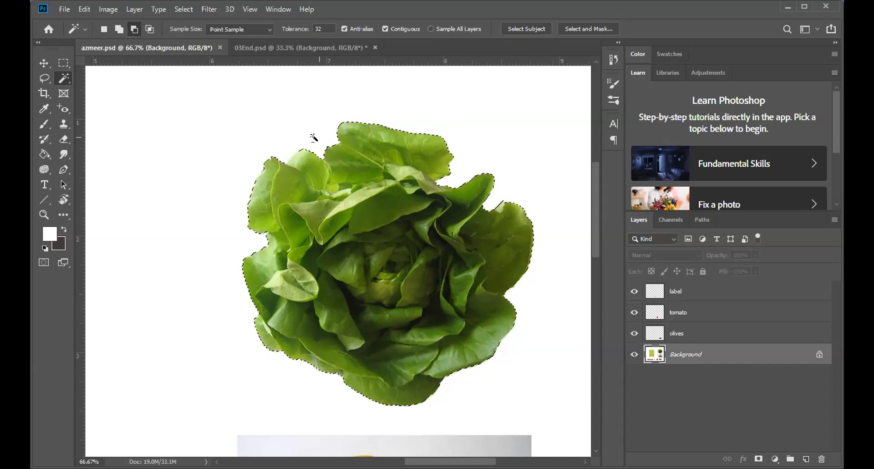
key("ctrl+d")
- Redraw a rectangular marquee around the lettuce and reduce it to the lettuce outline by subtracting the white area with the Magic Wand
left_click(62, 65)
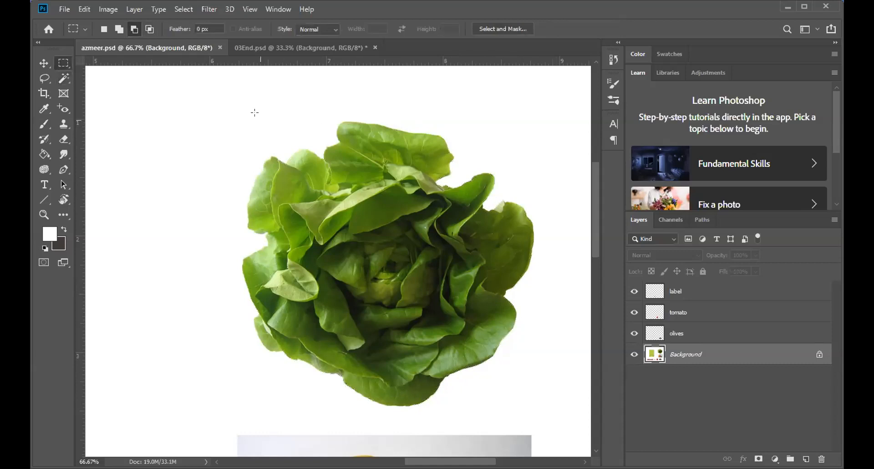
left_click_drag(220, 106, 381, 261)
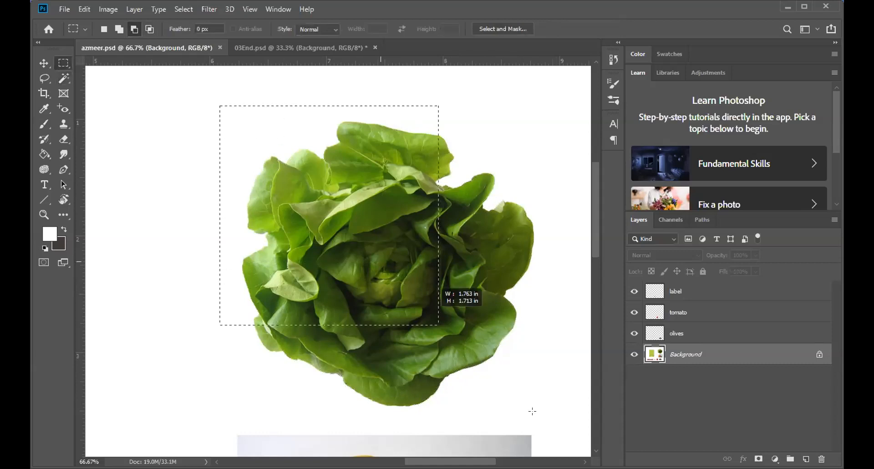
left_click_drag(547, 416, 548, 418)
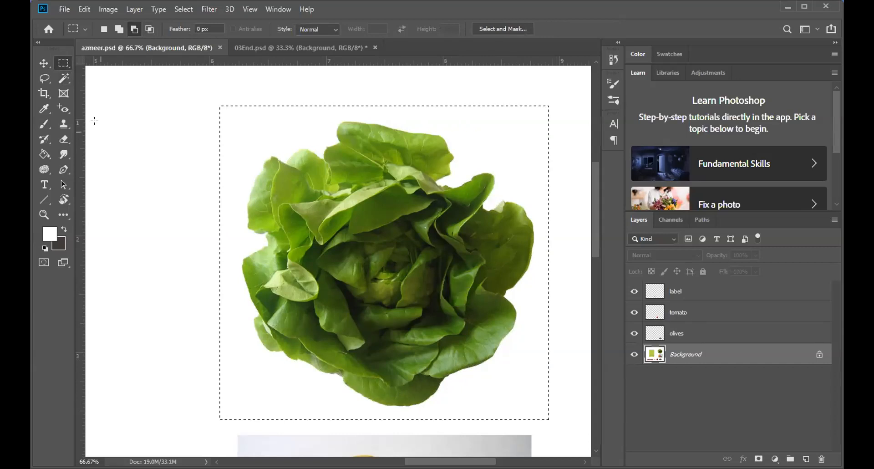
left_click(63, 79)
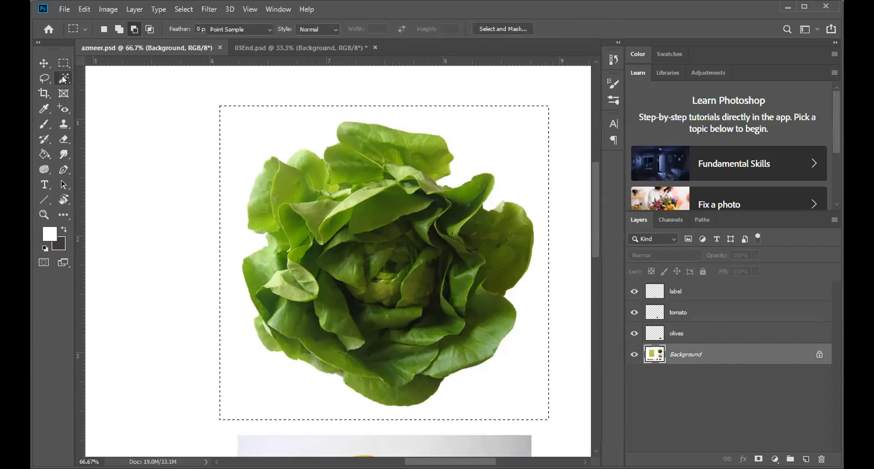
left_click(134, 30)
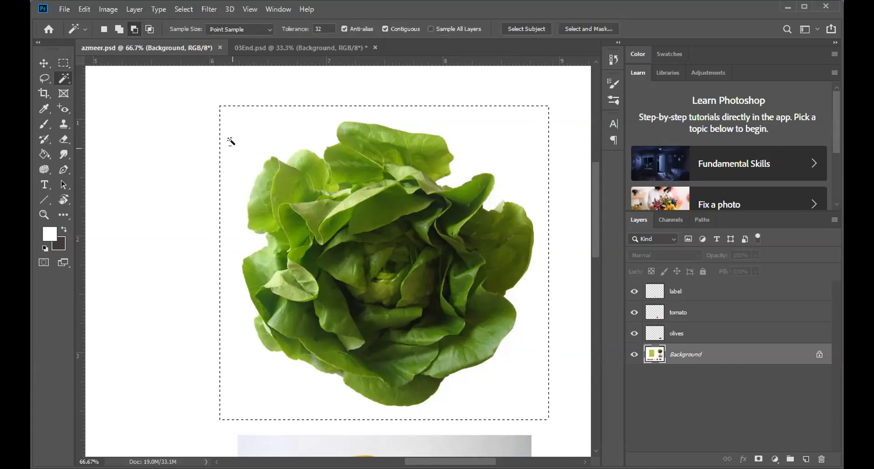
left_click(243, 126)
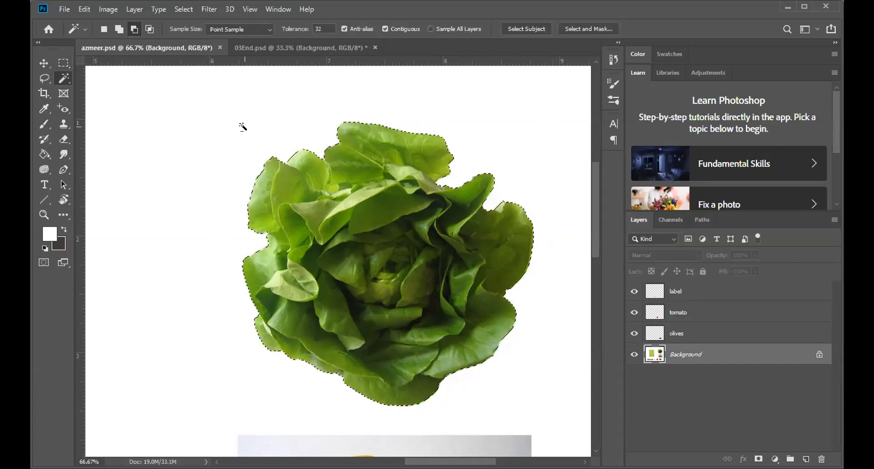
- Copy the selected lettuce from the Background layer and paste it onto a new layer
left_click(84, 9)
left_click(96, 86)
left_click(88, 9)
left_click(99, 107)
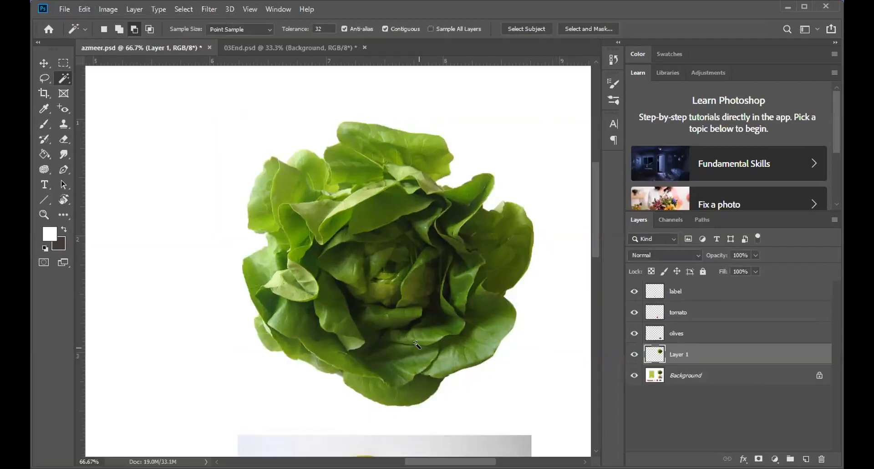
- Rename the pasted lettuce layer as lettuse
double_click(681, 354)
type("letu")
key("BackSpace")
key("BackSpace")
type("tuce")
key("Return")
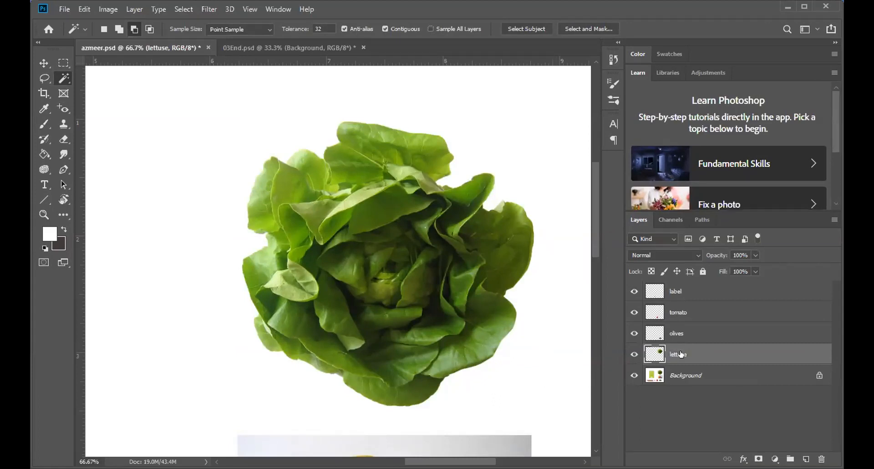
- Check the isolated lettuce by briefly hiding the Background layer, and show the whole canvas with that layer visible again
left_click(633, 374)
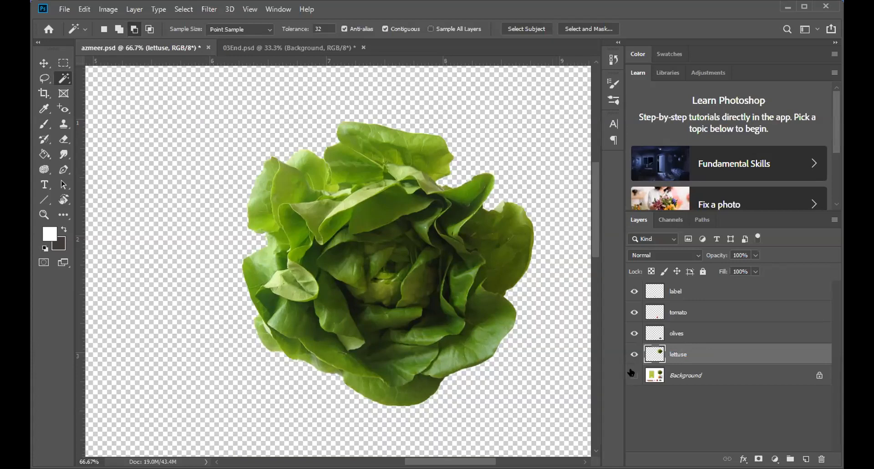
left_click(632, 374)
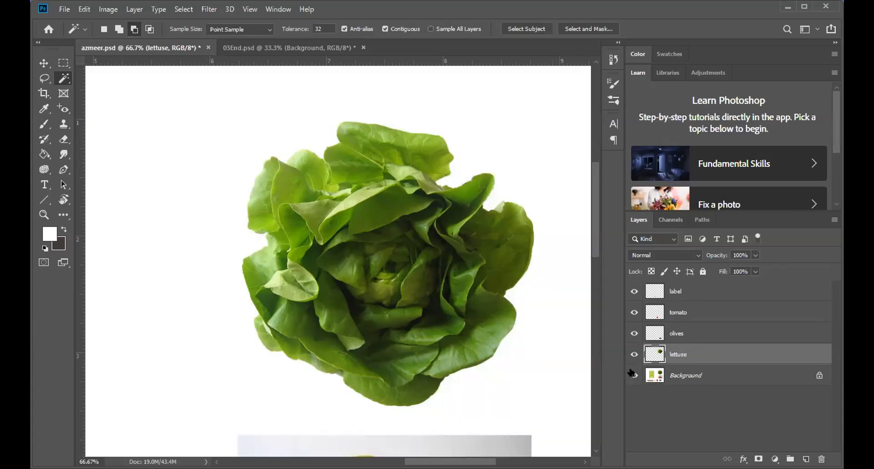
key("ctrl+0")
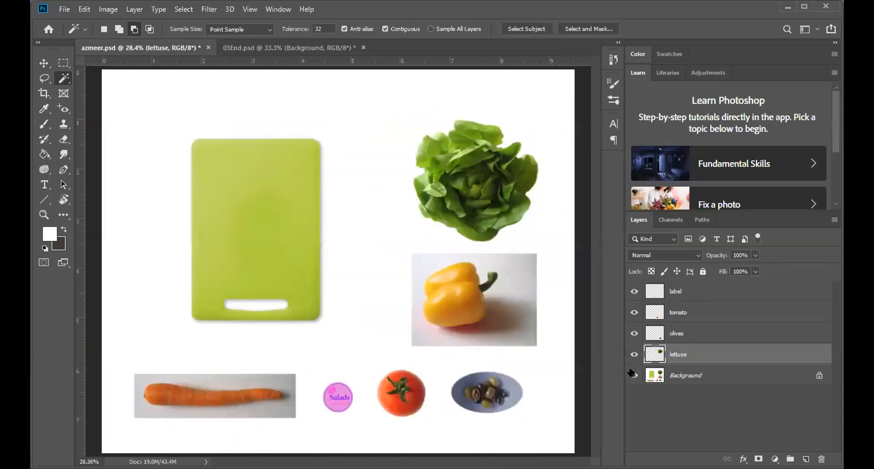
- Using 03End.psd as the reference, move the lettuce layer over the upper-left corner of the green cutting board
left_click(266, 49)
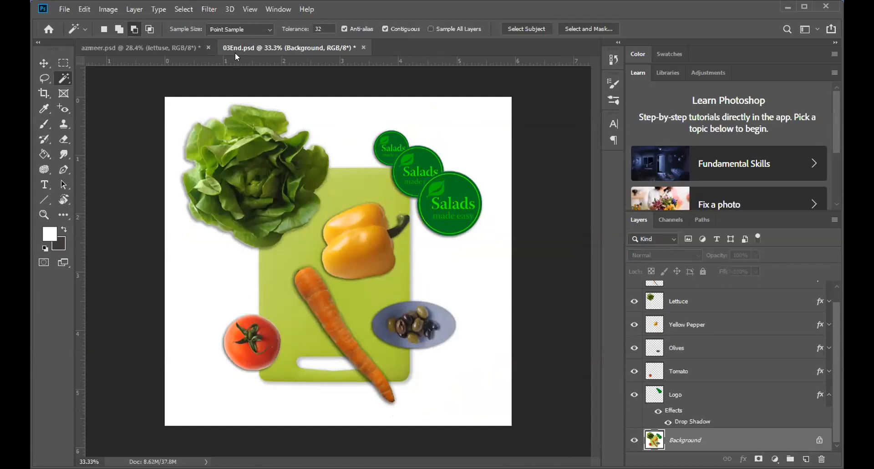
left_click(173, 44)
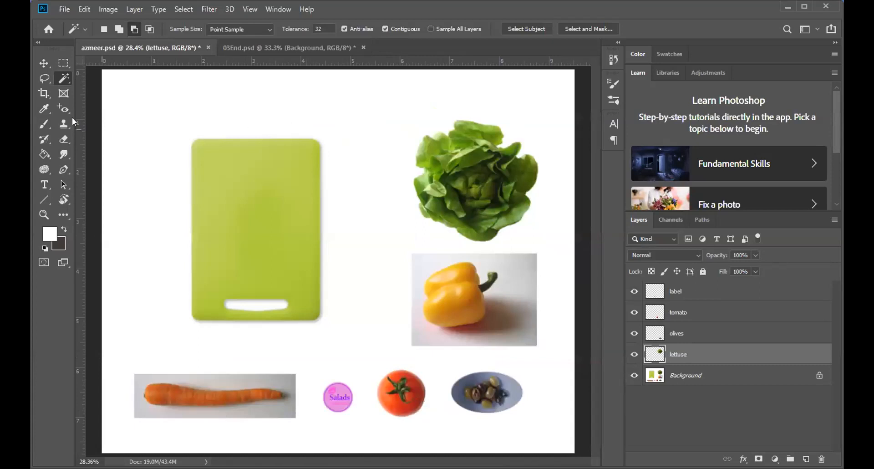
left_click(44, 63)
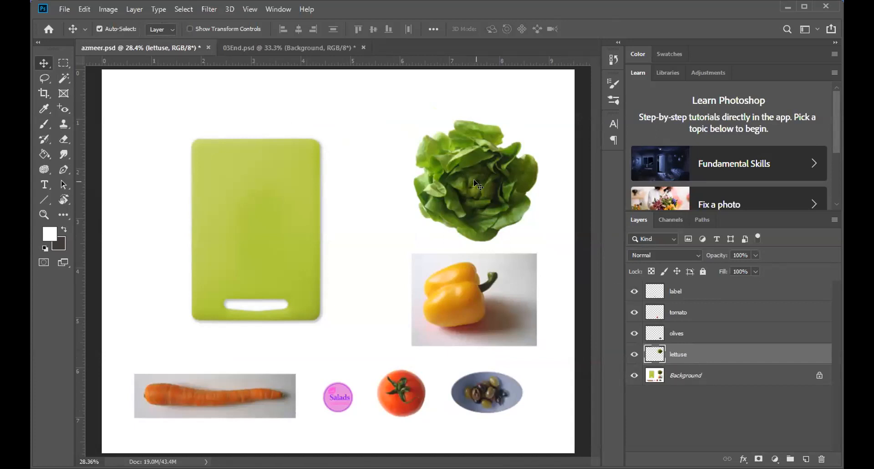
left_click_drag(433, 171, 201, 154)
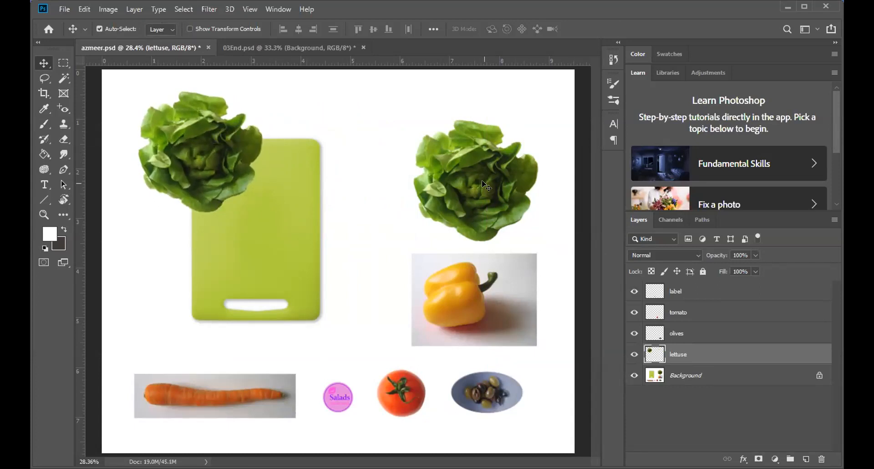
- Check the moved lettuce by switching the Background layer's visibility off and on, leaving the layer shown
left_click(634, 375)
left_click(633, 376)
left_click(633, 375)
left_click(633, 376)
- Move the tomato layer onto the lower-left edge of the cutting board, comparing its placement with 03End.psd
left_click(259, 46)
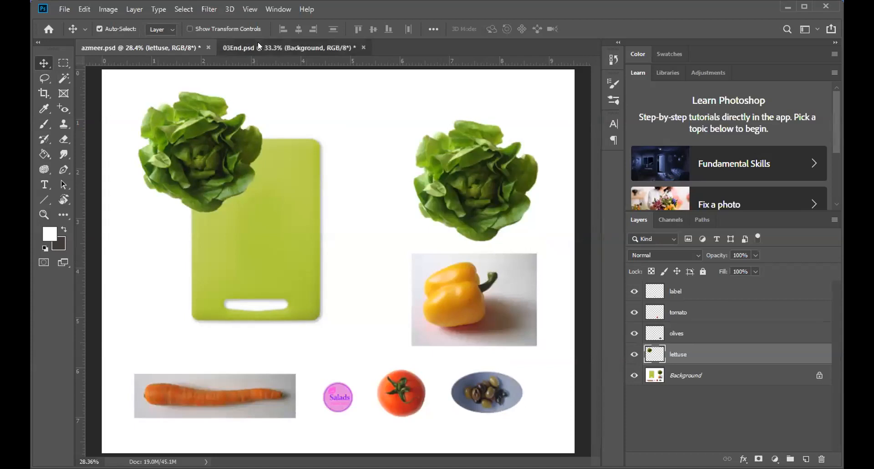
left_click(166, 44)
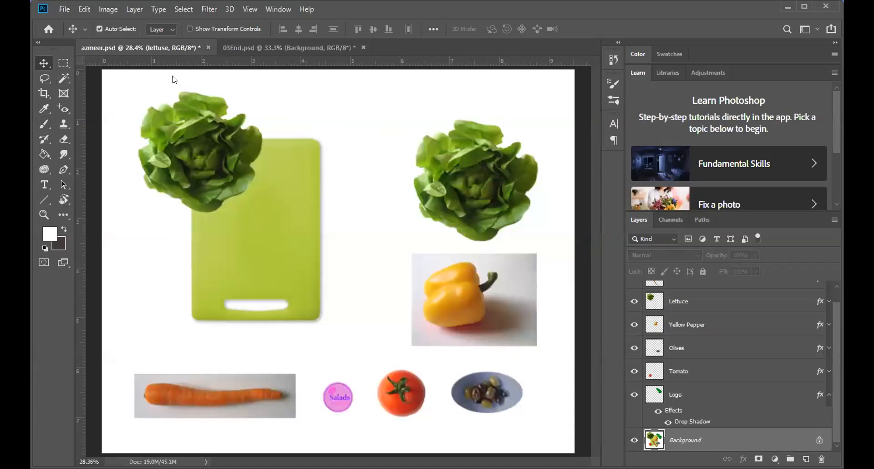
left_click(690, 311)
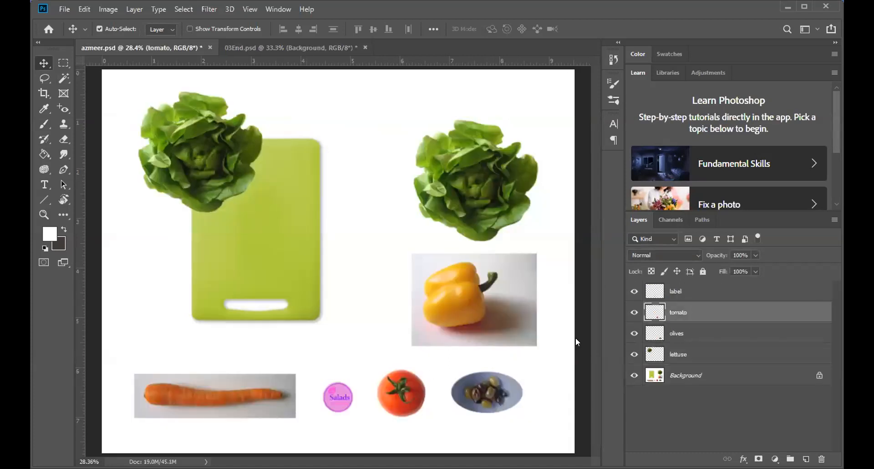
left_click_drag(195, 283, 193, 282)
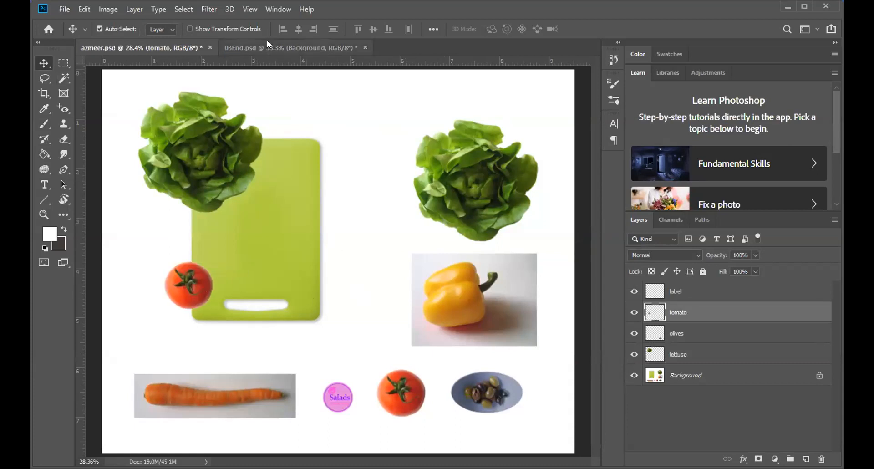
left_click(267, 45)
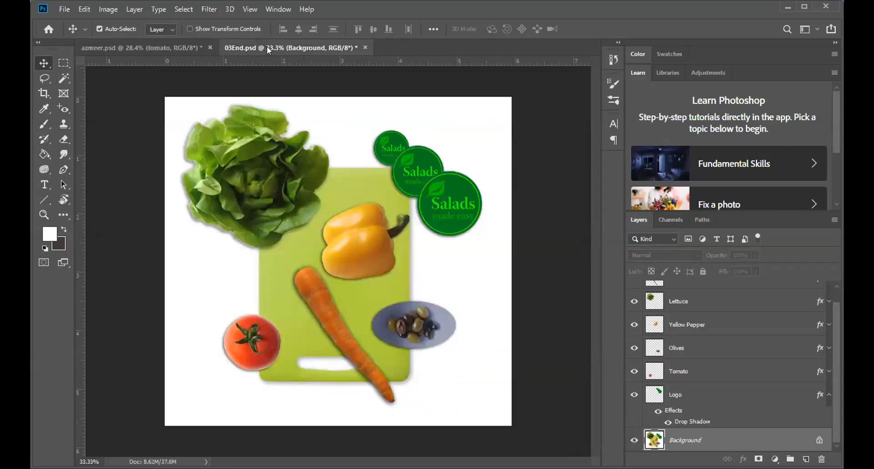
- Move the olives layer onto the lower-right edge of the green cutting board in azmeer.psd
left_click(155, 46)
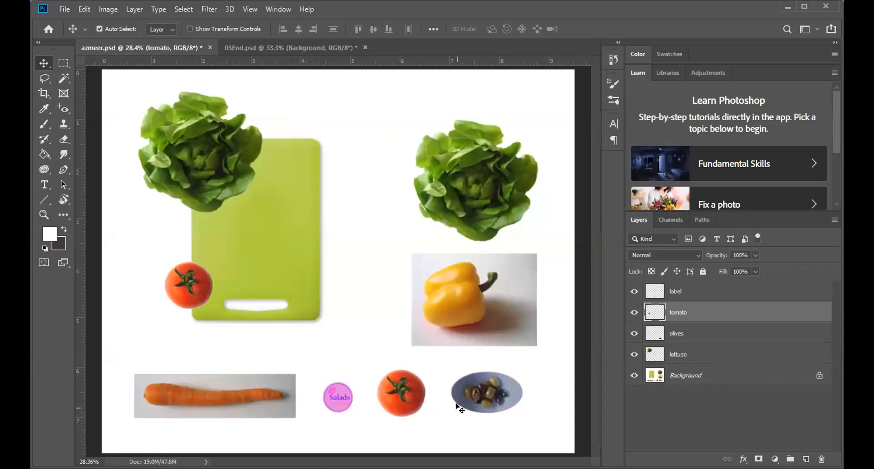
left_click(683, 333)
left_click_drag(349, 277, 332, 274)
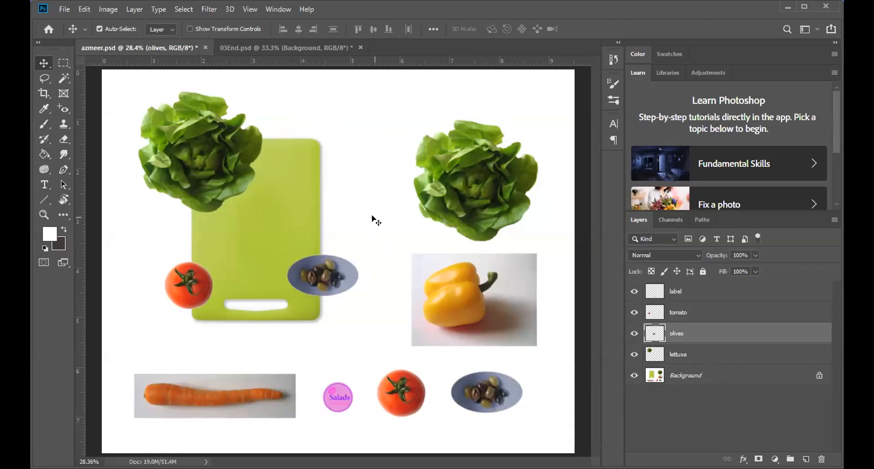
- Move the label layer just above the upper-right corner of the cutting board, comparing its placement with 03End.psd
left_click(680, 292)
left_click_drag(339, 397, 352, 357)
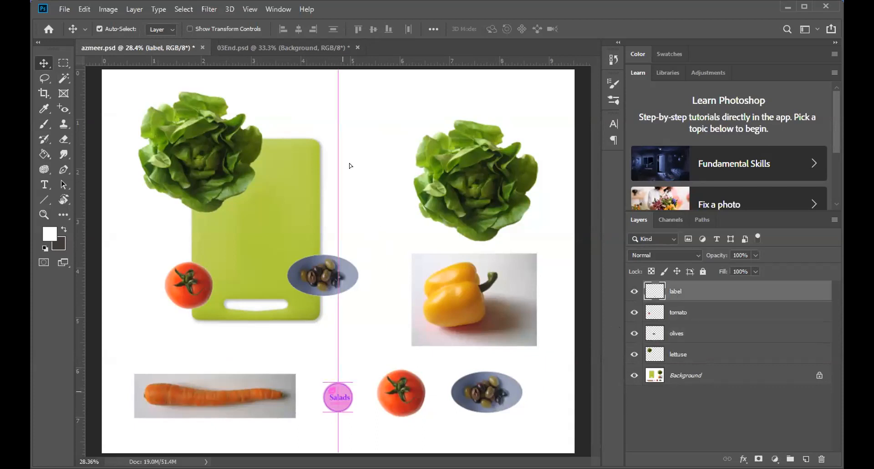
left_click_drag(344, 130, 334, 117)
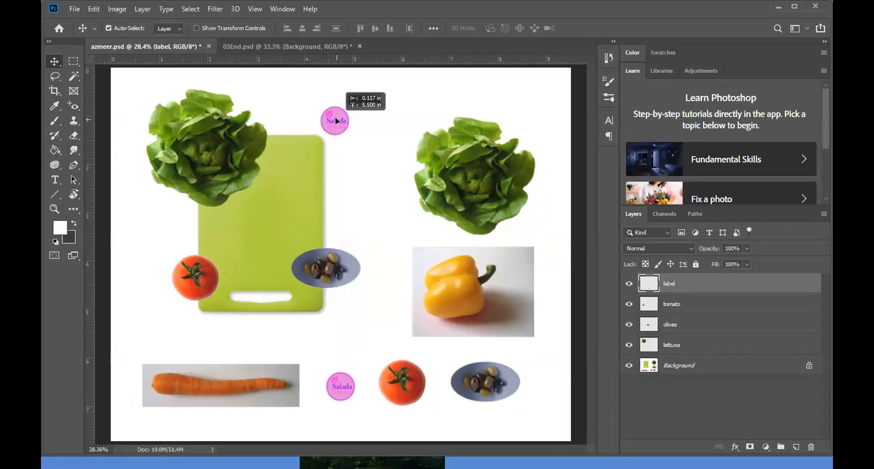
left_click(306, 46)
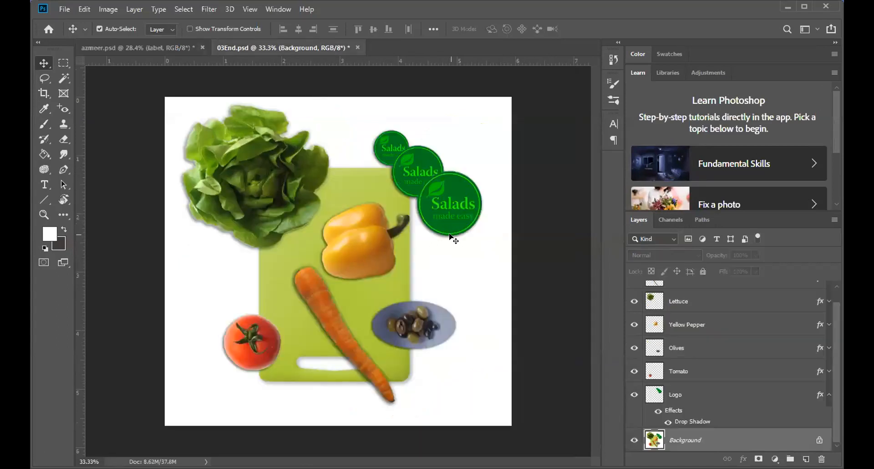
left_click(144, 42)
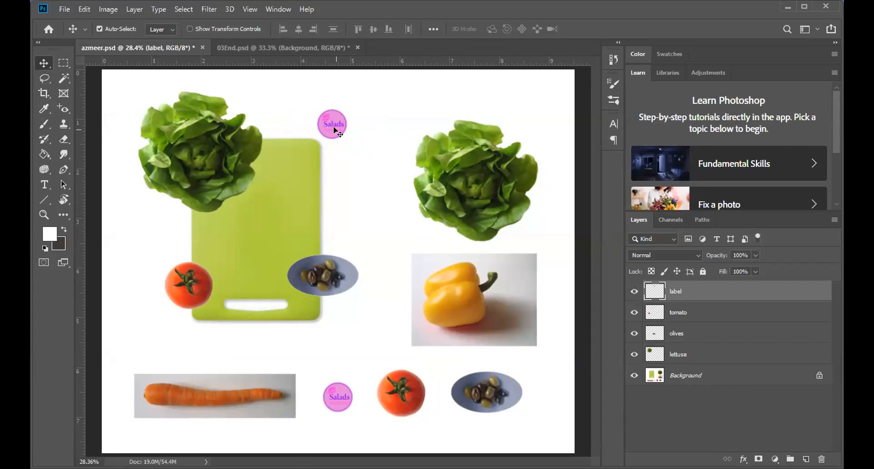
- Set the label layer's blend mode to Difference and compare the badge color with 03End.psd
key("z")
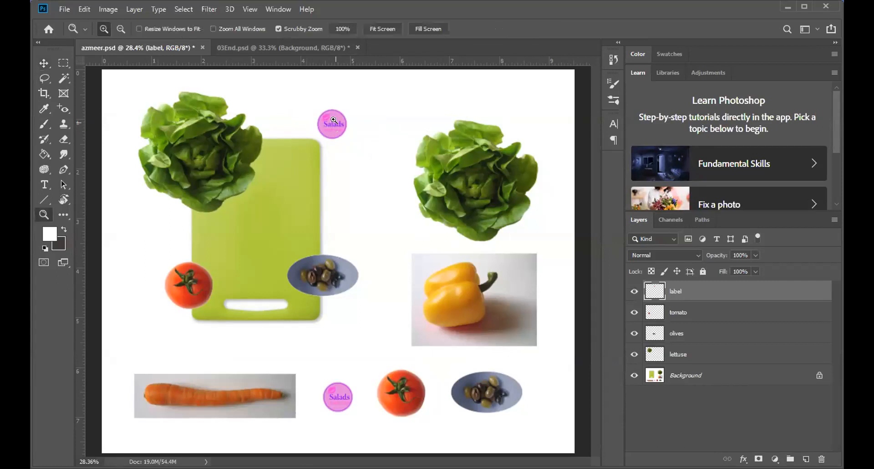
left_click(334, 121)
left_click(334, 121)
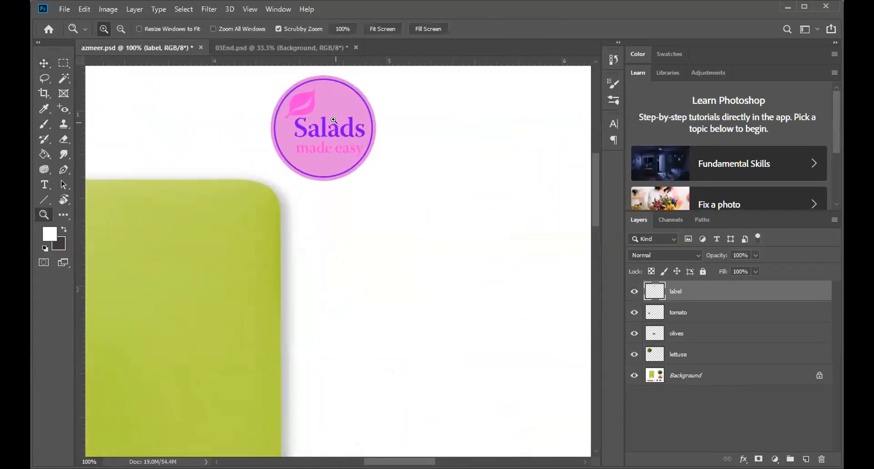
left_click(44, 63)
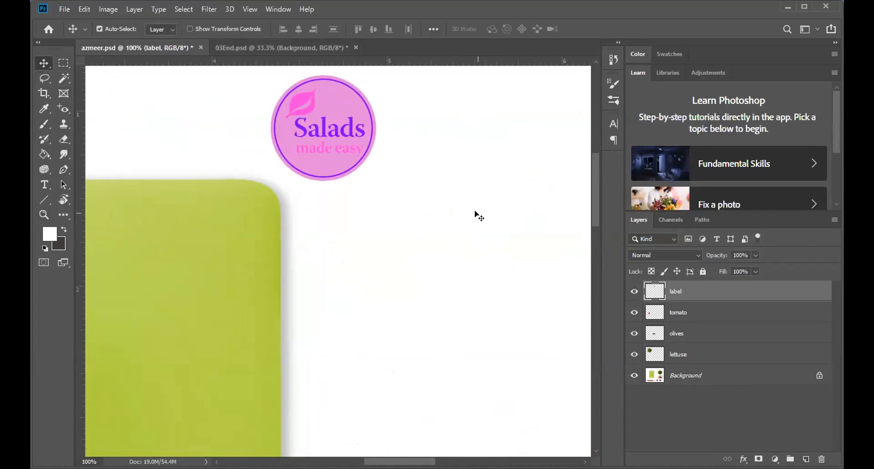
left_click(670, 254)
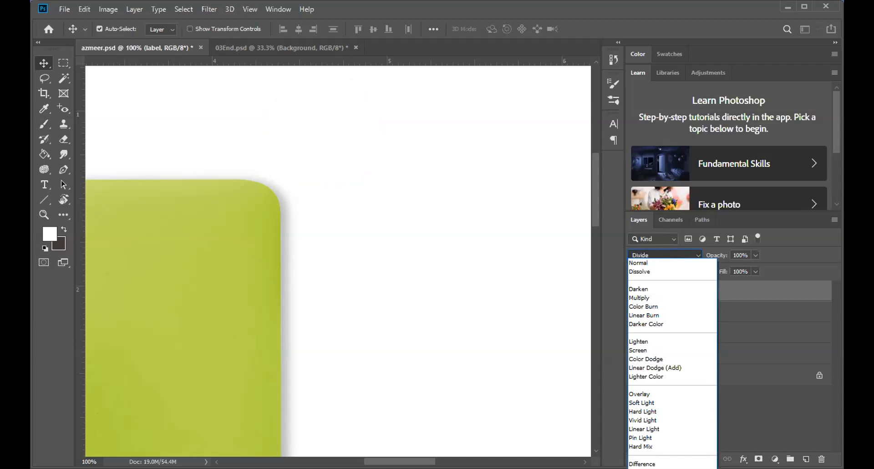
left_click(643, 463)
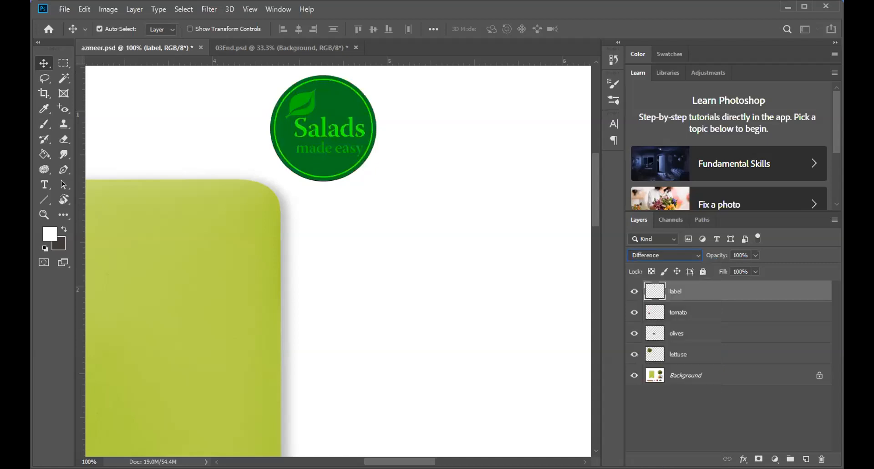
left_click(236, 44)
left_click(172, 48)
left_click(249, 48)
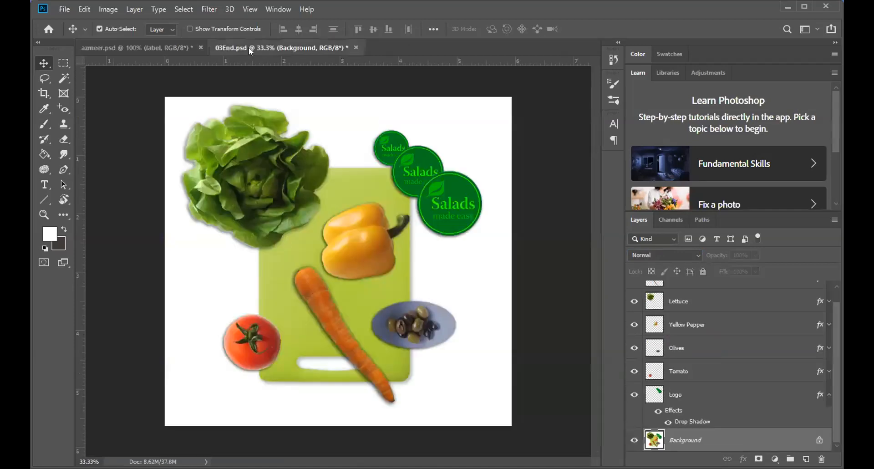
left_click(158, 42)
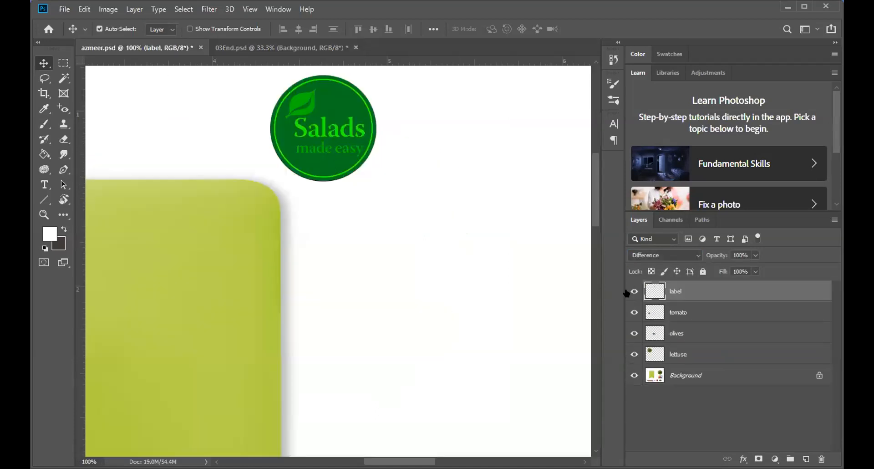
- Duplicate the label layer and move the copy below the original badge, slightly to the right and partly overlapping it
left_click_drag(678, 292, 805, 456)
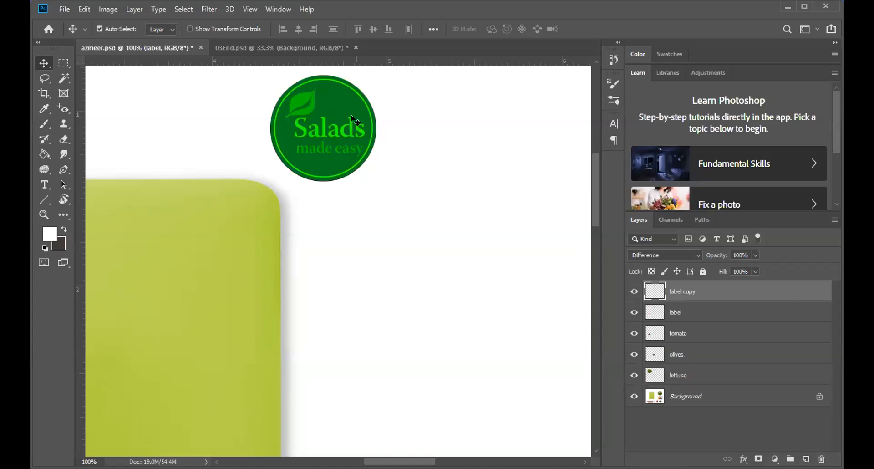
left_click_drag(325, 124, 350, 190)
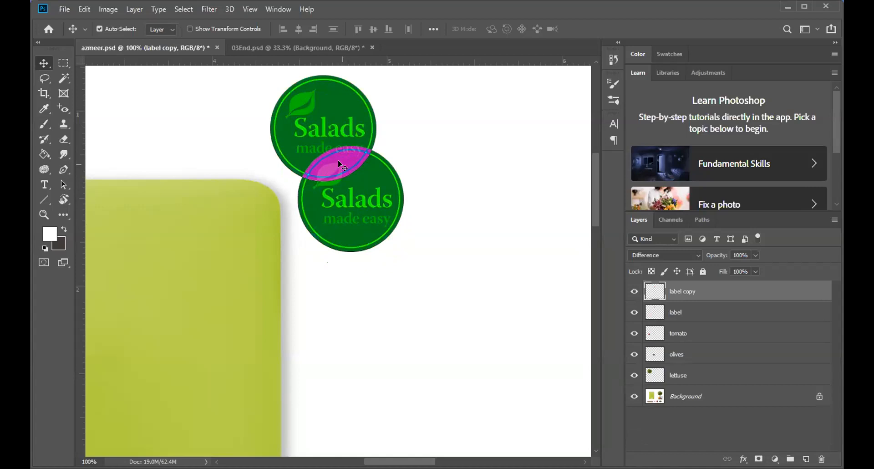
- Try other blend modes such as Hue on the duplicated label layer and return it to Difference
left_click(668, 255)
key("Down")
key("Down")
key("Down")
key("Up")
key("Down")
key("Down")
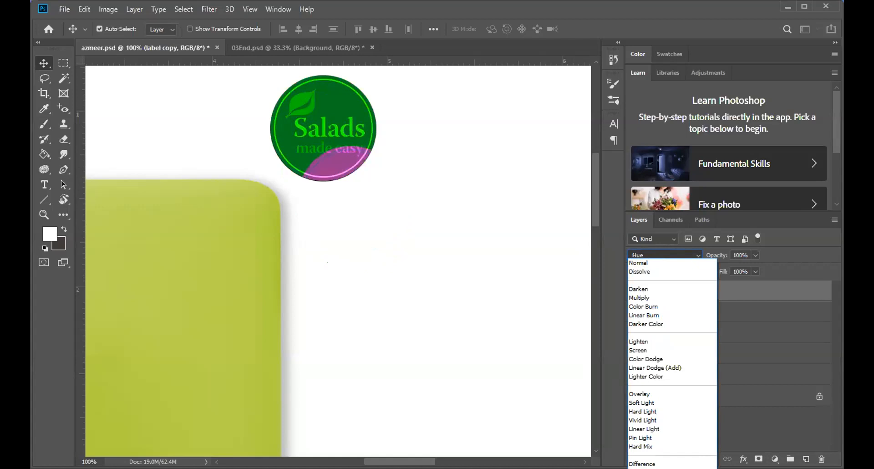
key("Up")
key("Up")
key("Up")
key("Up")
key("Return")
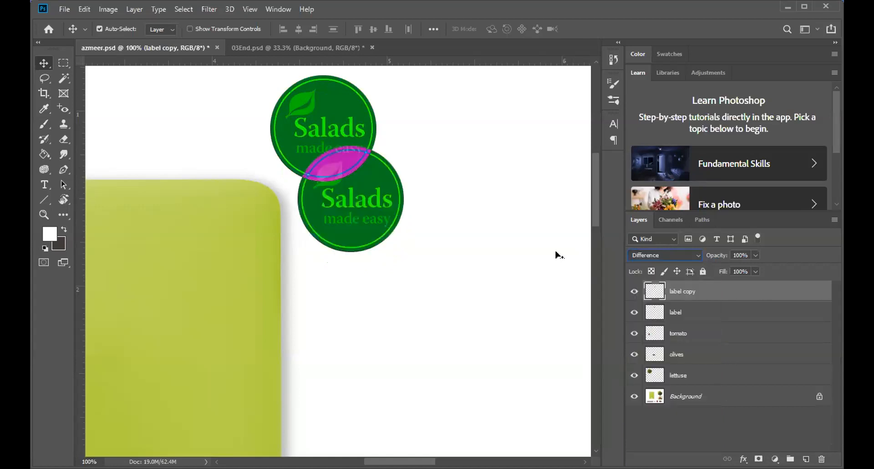
- Move the duplicated badge down until it clears the original, and compare the arrangement with 03End.psd
left_click_drag(349, 191, 351, 224)
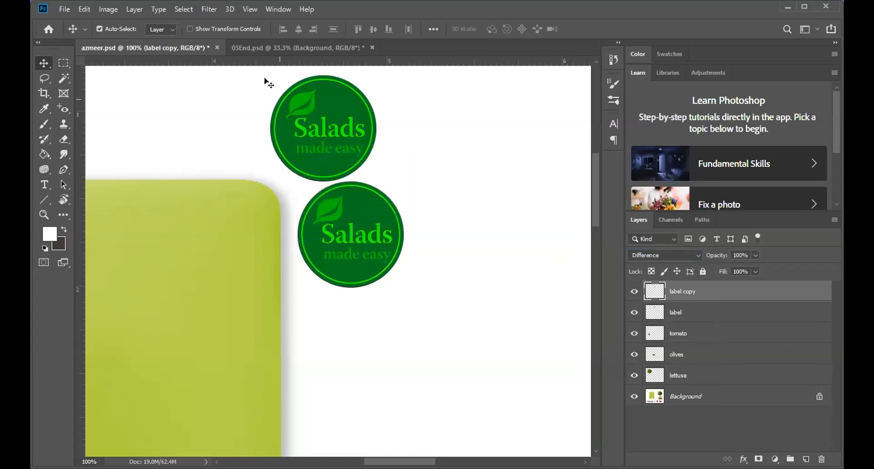
left_click(275, 45)
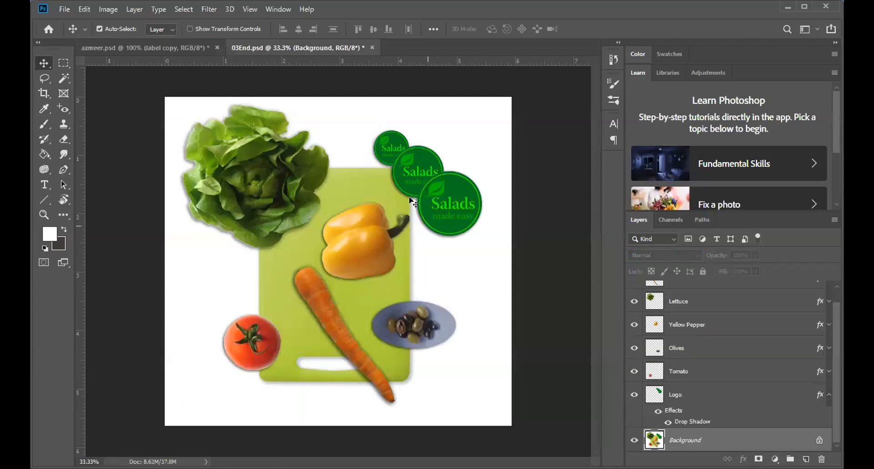
left_click(172, 48)
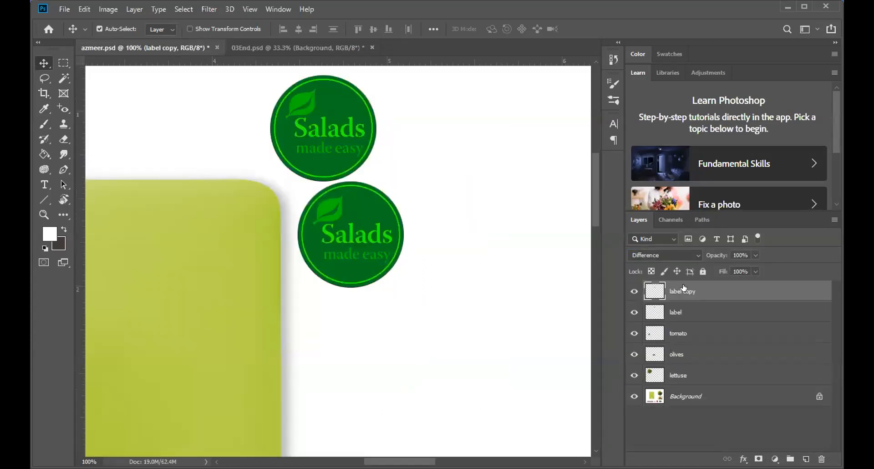
- Rename the original label layer as label1 and its copy as label2
left_click(682, 312)
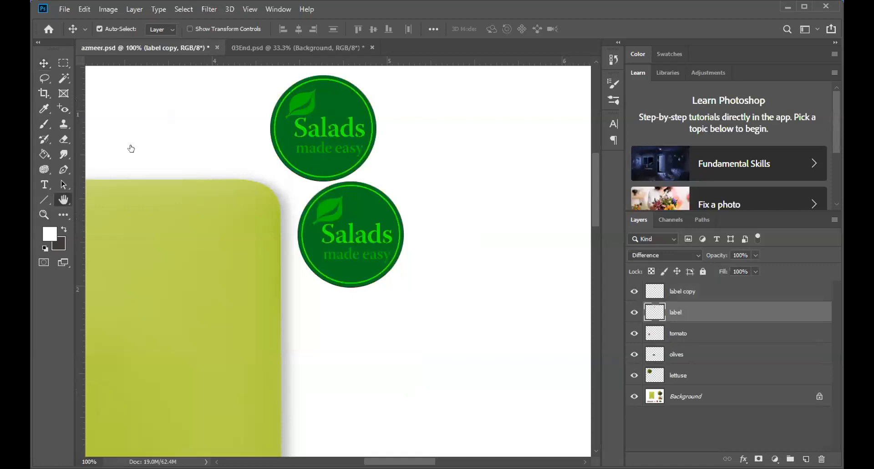
key("h")
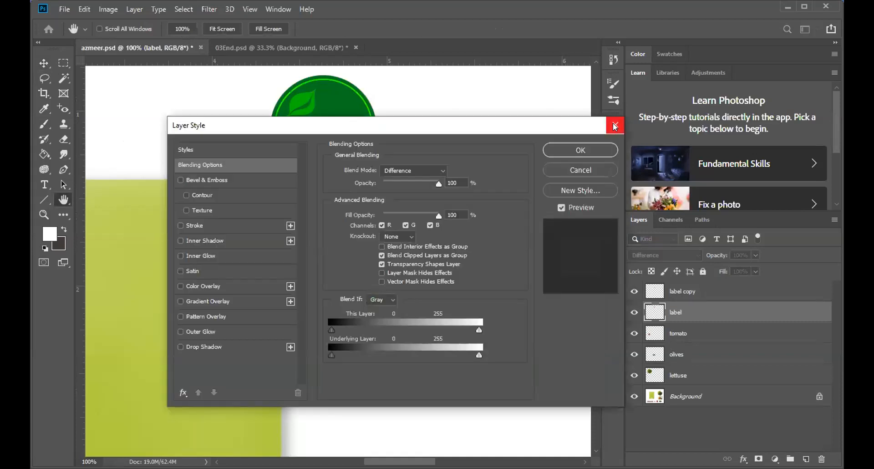
left_click(614, 125)
double_click(677, 312)
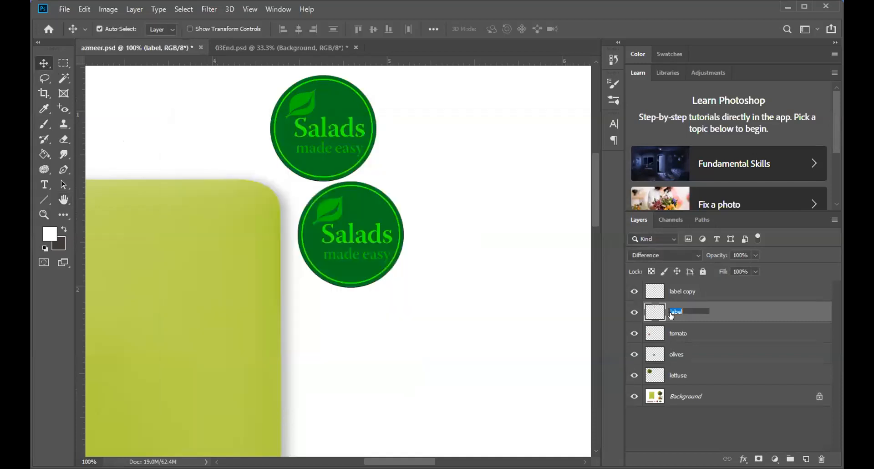
type("1")
double_click(682, 290)
key("End")
key("BackSpace")
key("BackSpace")
key("BackSpace")
key("BackSpace")
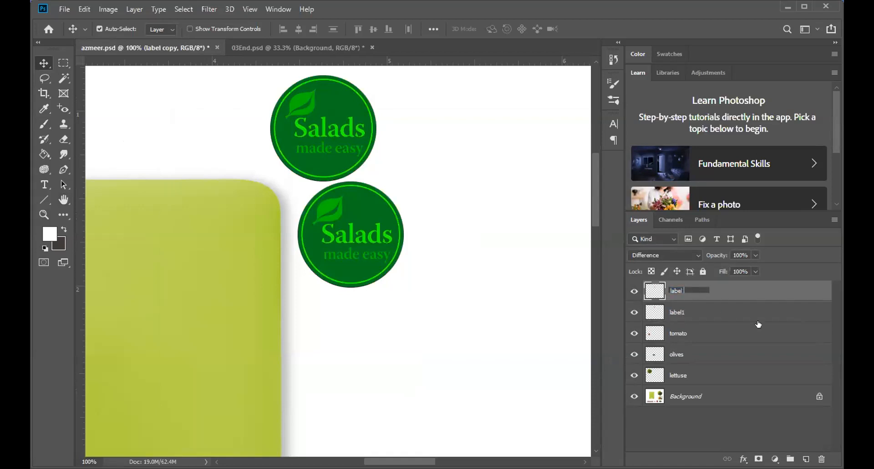
type("2")
key("Return")
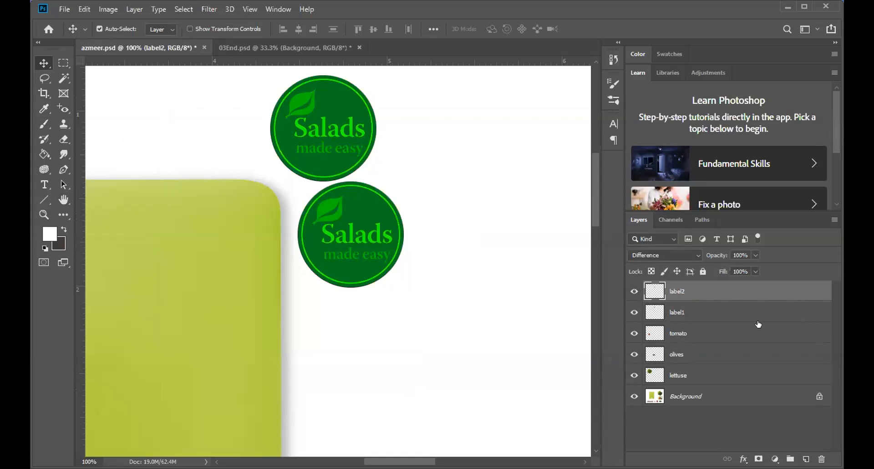
- Identify the label2 badge by toggling its visibility, and enlarge it proportionally to about 140% with Free Transform
left_click(634, 292)
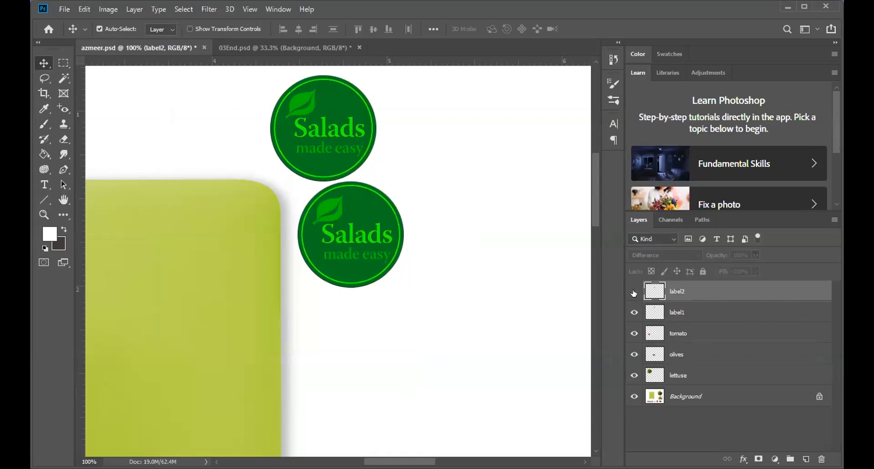
left_click(634, 292)
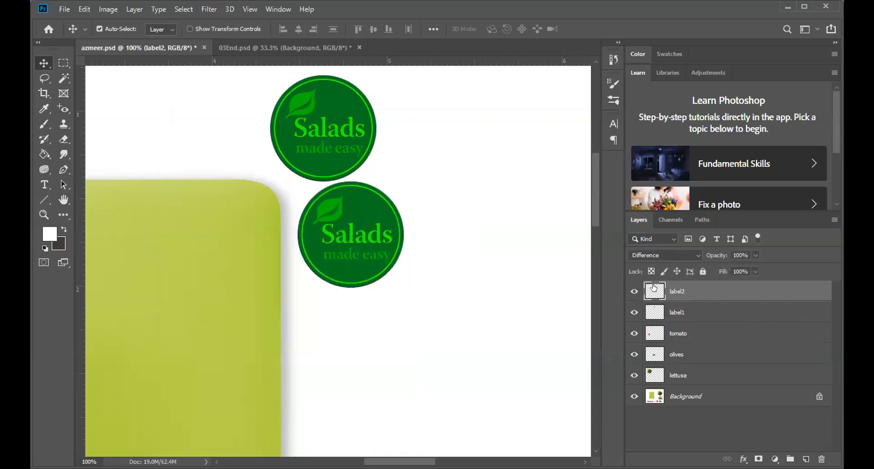
left_click(102, 9)
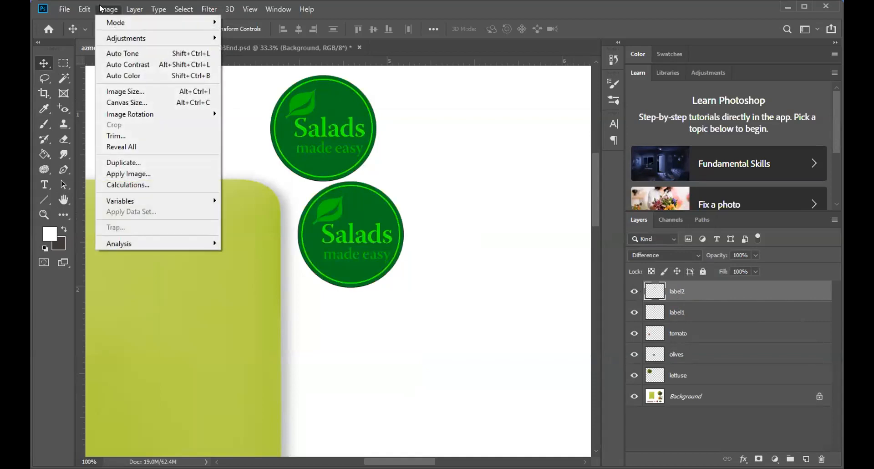
left_click(102, 9)
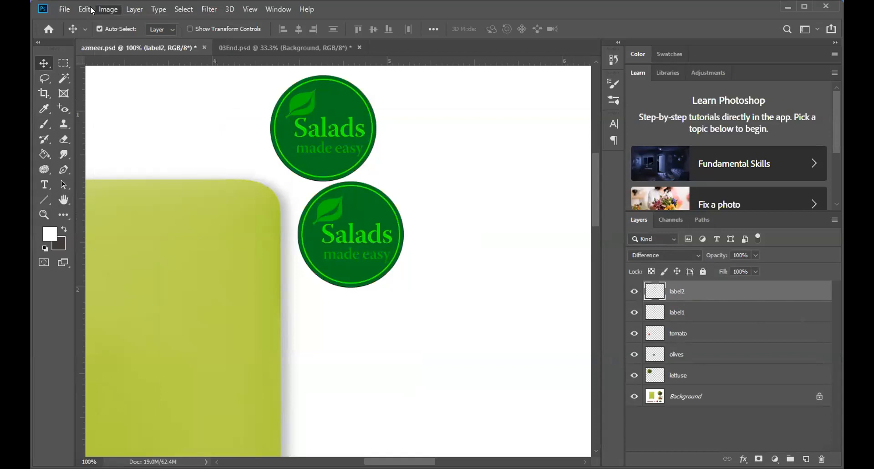
left_click(88, 9)
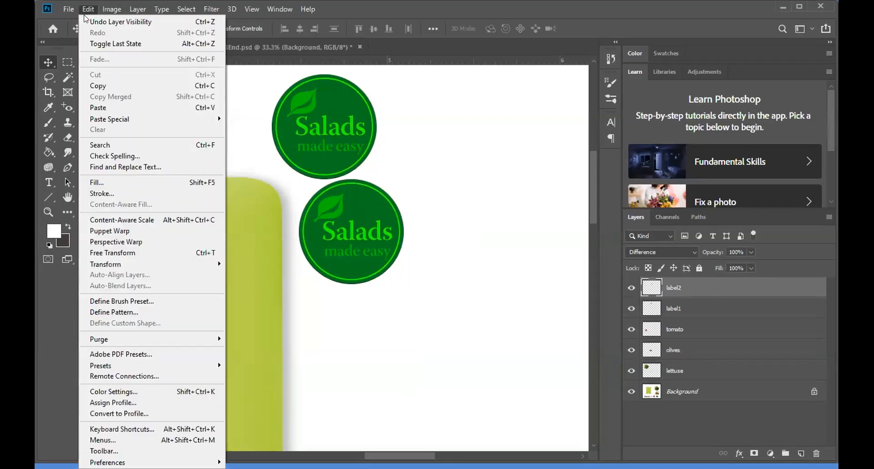
mouse_move(143, 267)
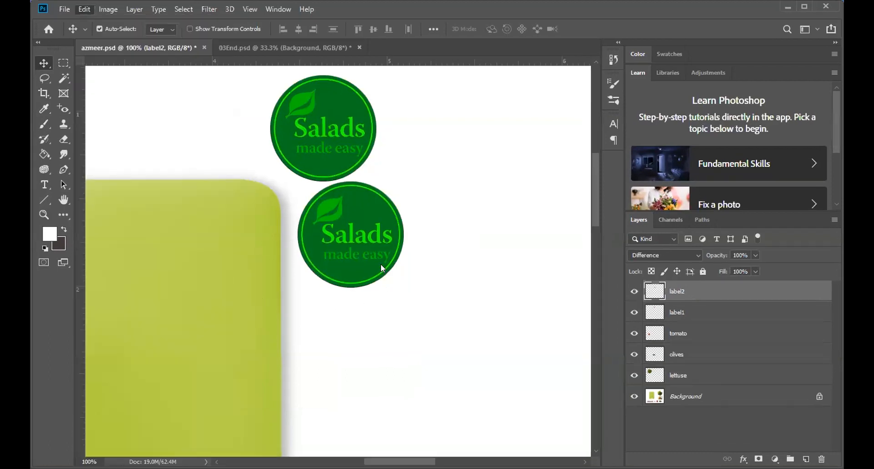
key("ctrl+t")
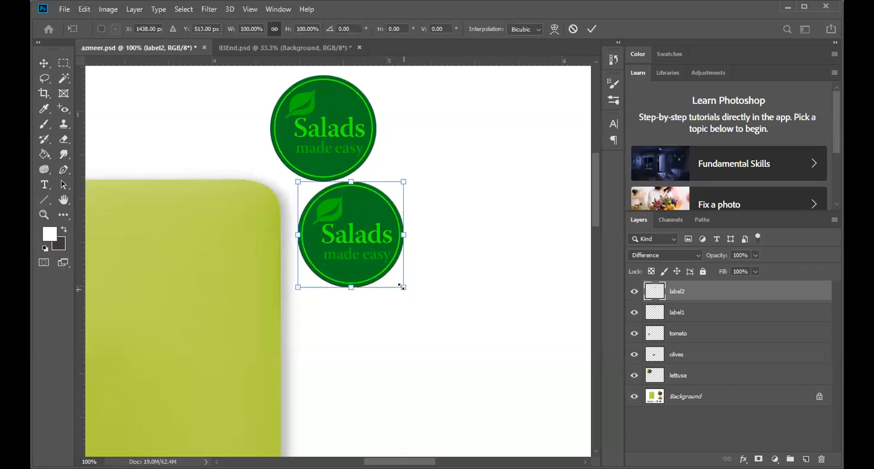
left_click_drag(402, 285, 446, 328)
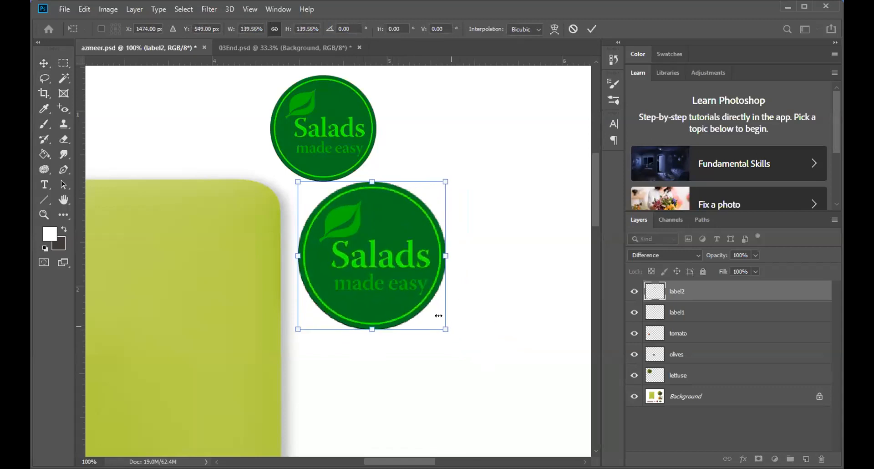
key("Return")
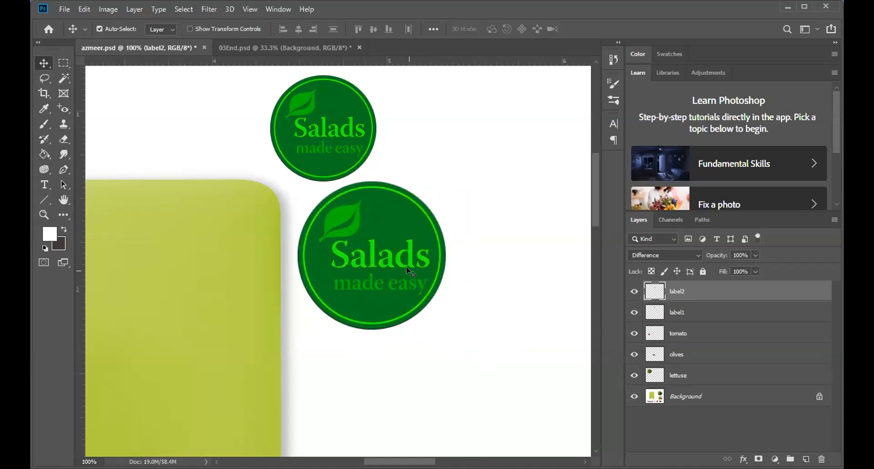
key("ctrl+0")
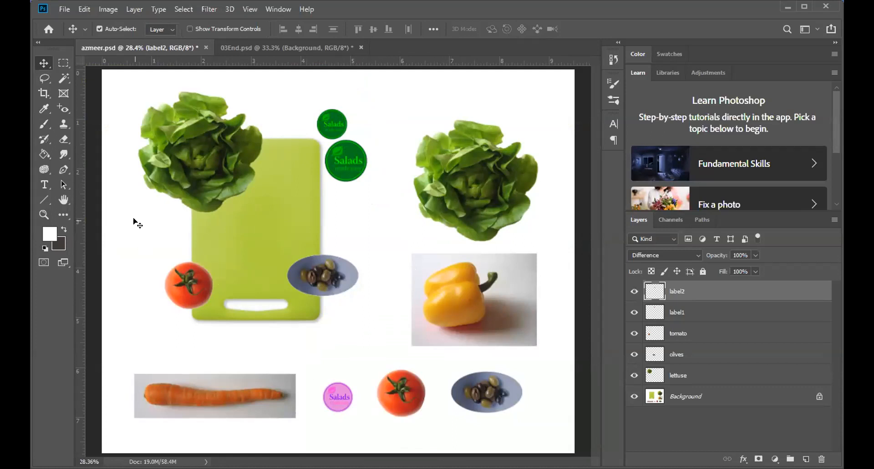
- Make the Background layer active with the yellow bell pepper enlarged in view, and save the document
left_click(44, 215)
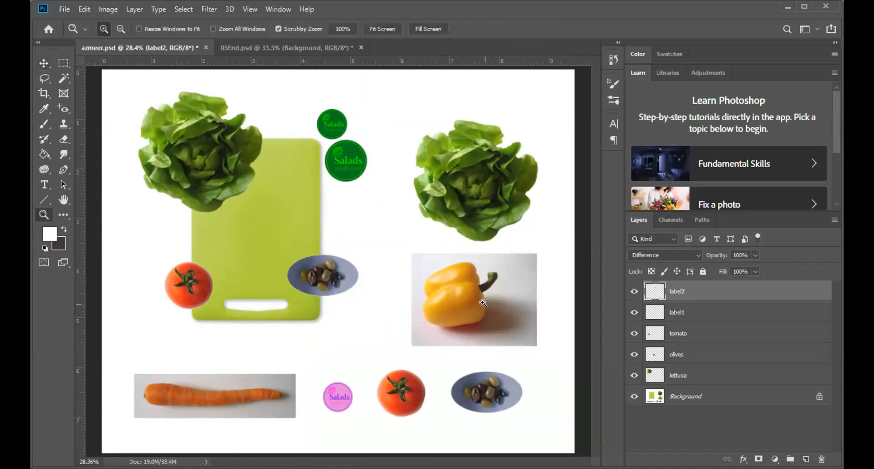
left_click(485, 303)
left_click(486, 281)
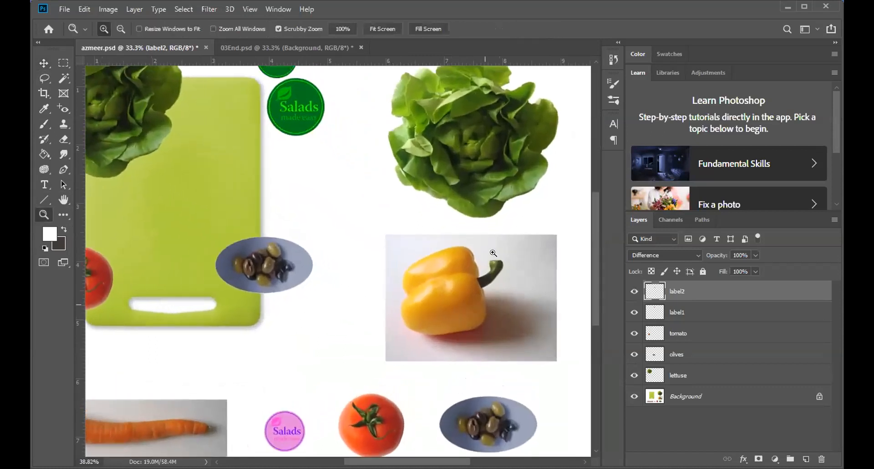
left_click(487, 280)
left_click_drag(490, 278, 518, 227)
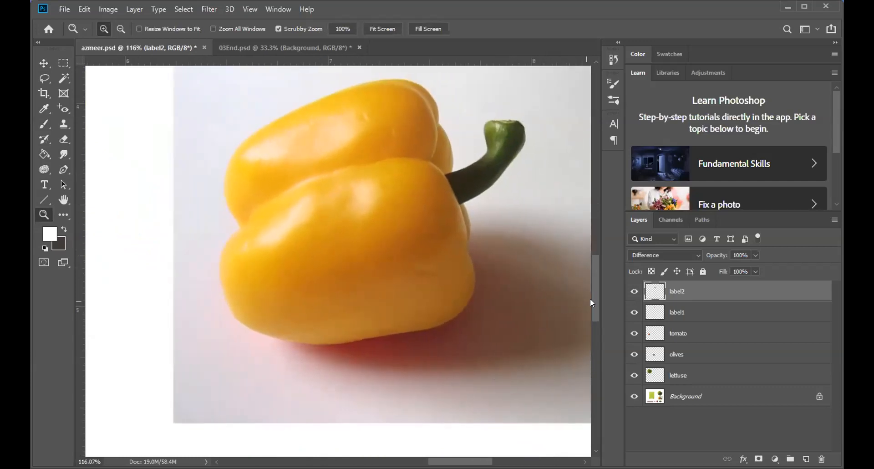
scroll(591, 294, "up", 3)
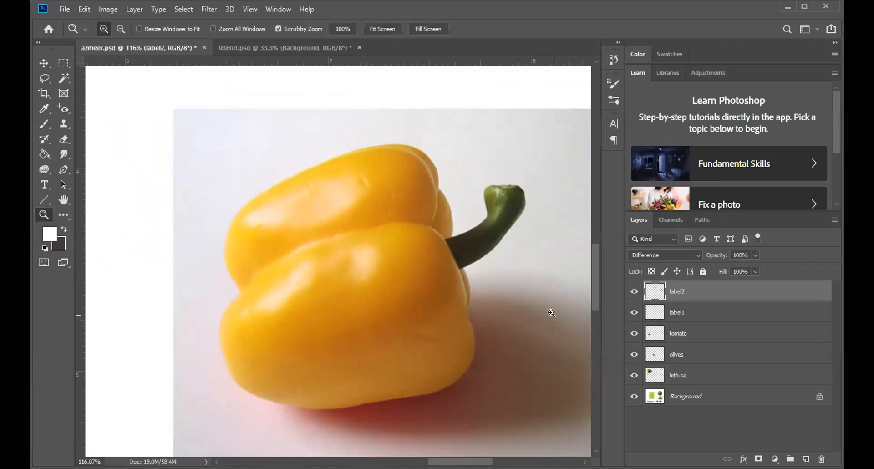
left_click(673, 397)
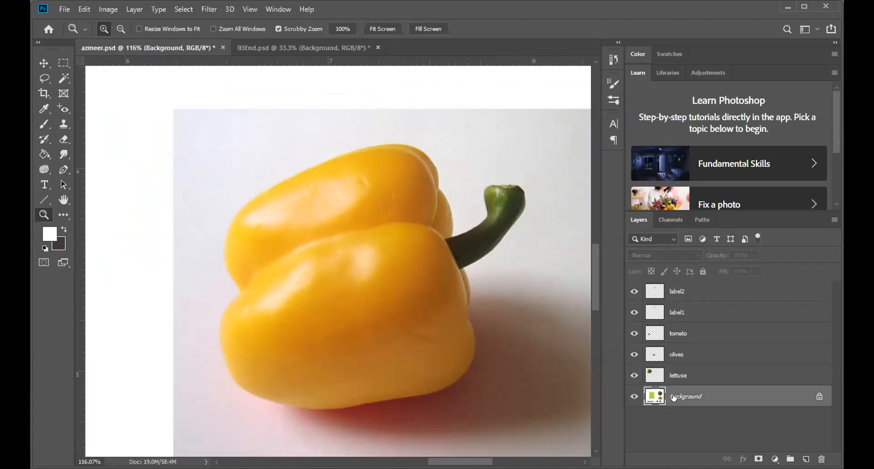
key("ctrl+s")
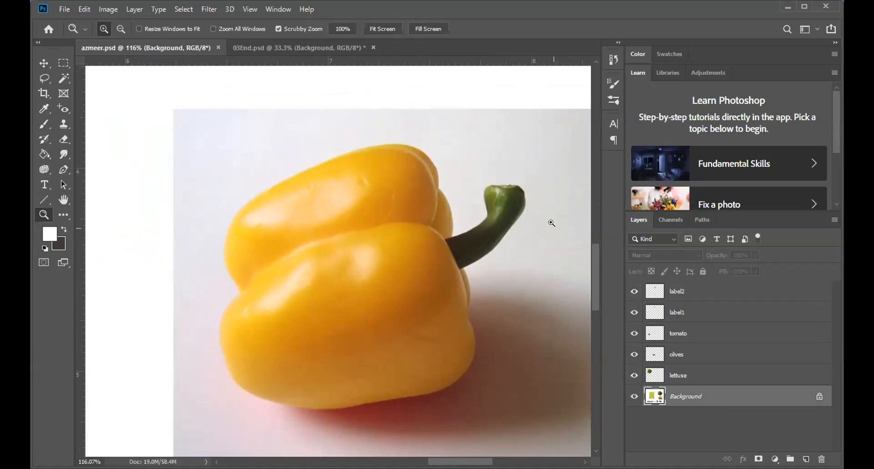
- Trace the yellow bell pepper, including its stem, with the Magnetic Lasso Tool and close the outline into a selection
left_click(44, 80)
right_click(44, 81)
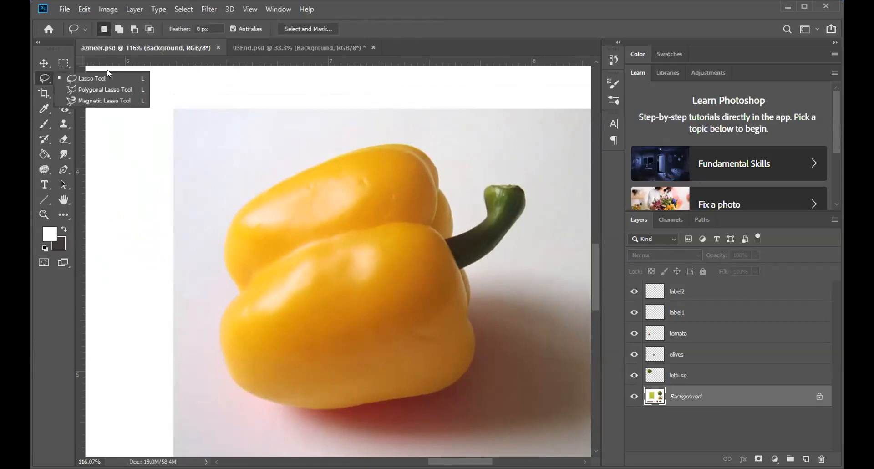
left_click(116, 103)
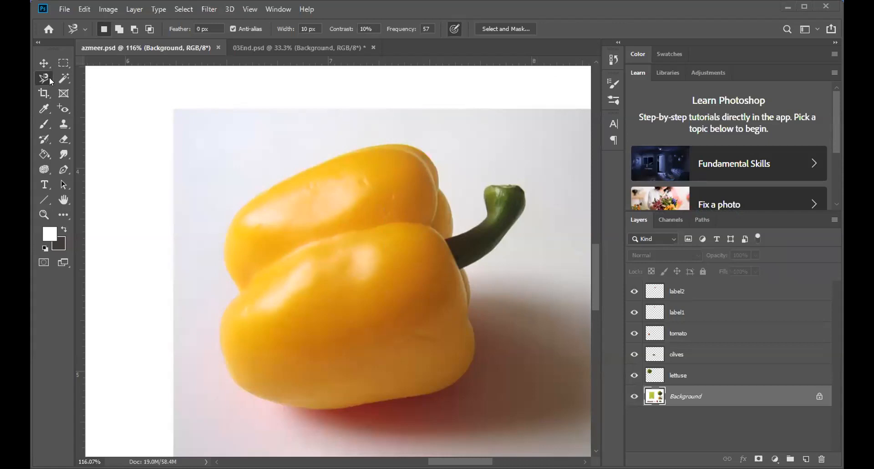
left_click(438, 178)
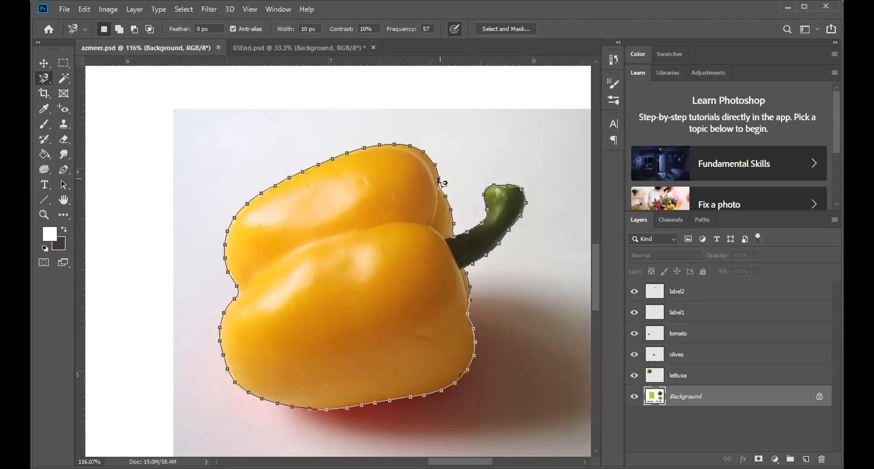
key("Return")
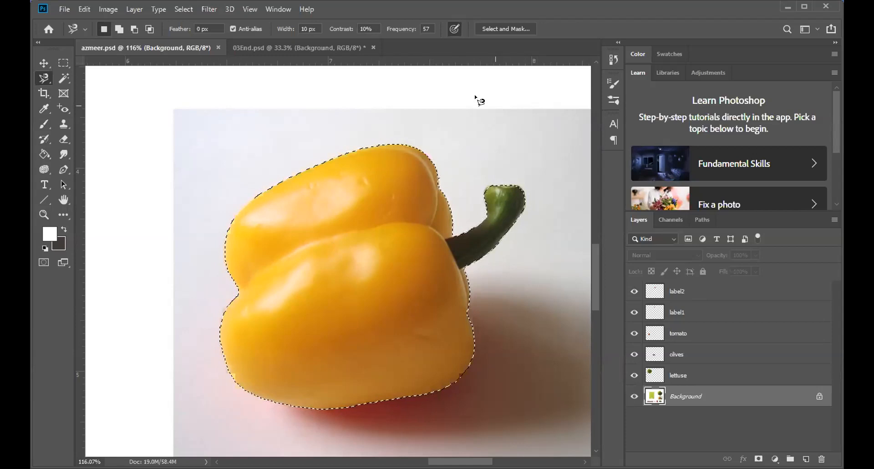
- Copy the selected pepper, paste it onto a new layer, and name that layer bell pepper
left_click(83, 9)
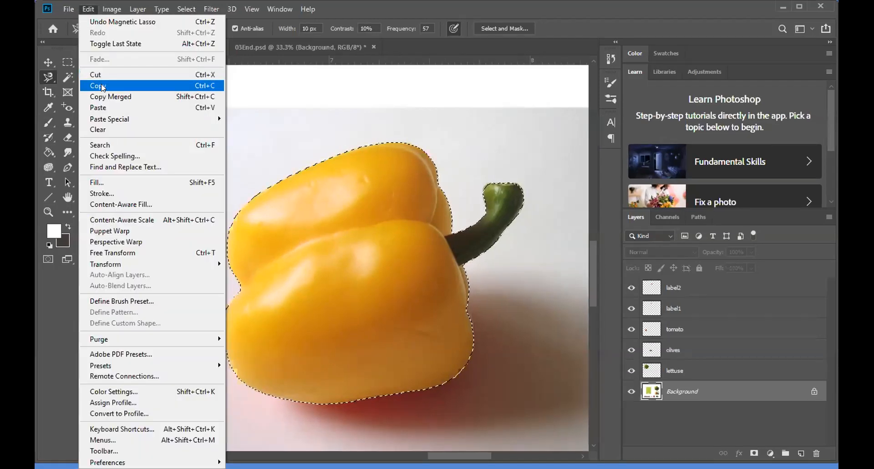
left_click(101, 88)
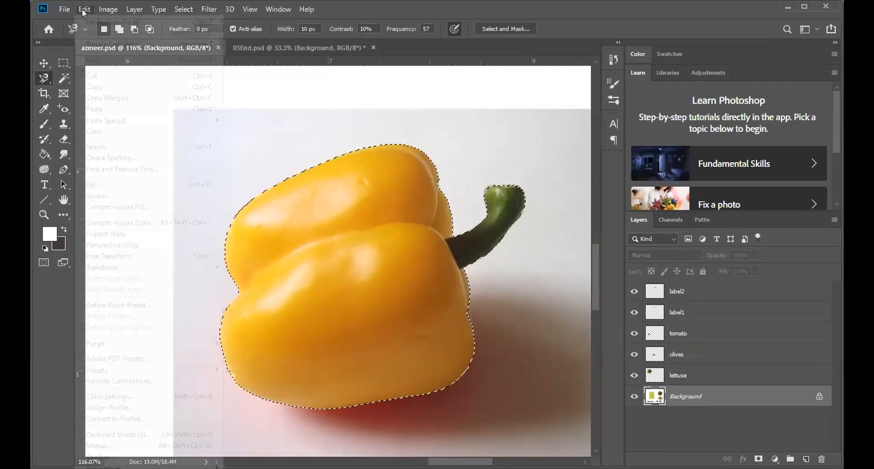
left_click(88, 9)
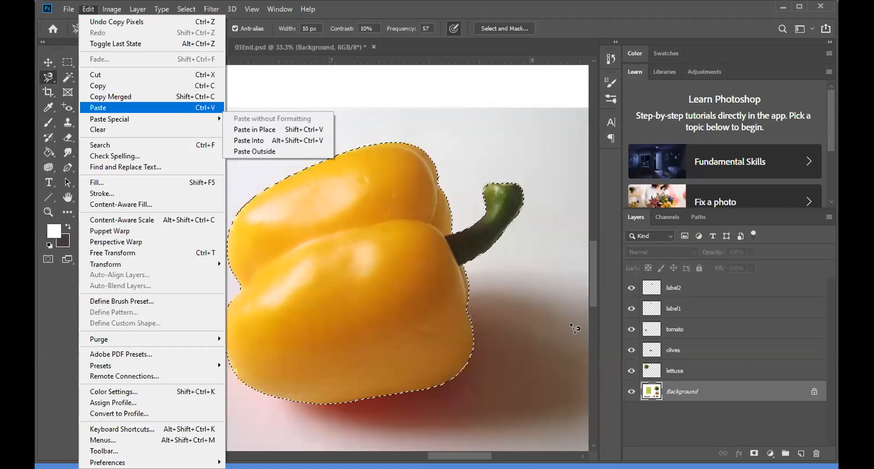
key("Return")
double_click(677, 387)
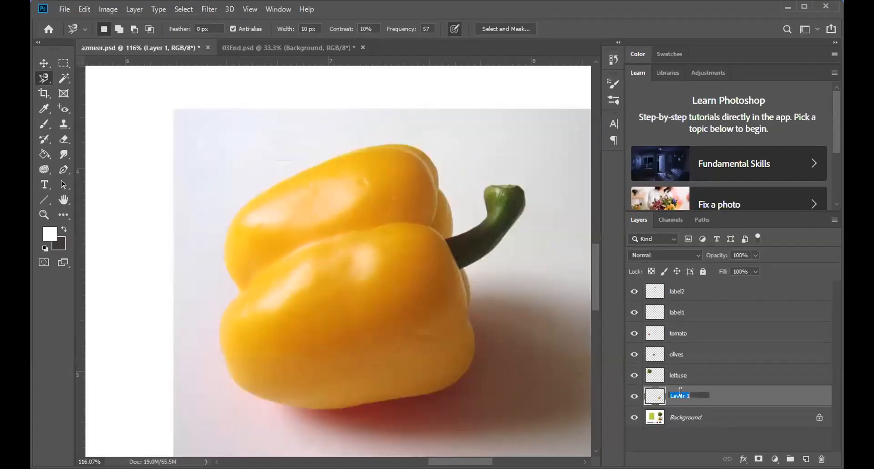
type("bell pepper")
key("Return")
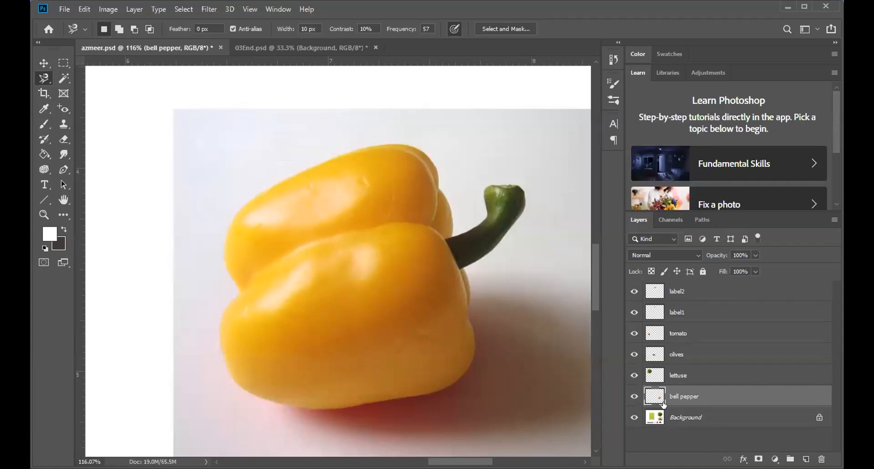
- Hide the Background layer and examine the edge of the bell pepper cutout up close for leftover background pixels
left_click(634, 418)
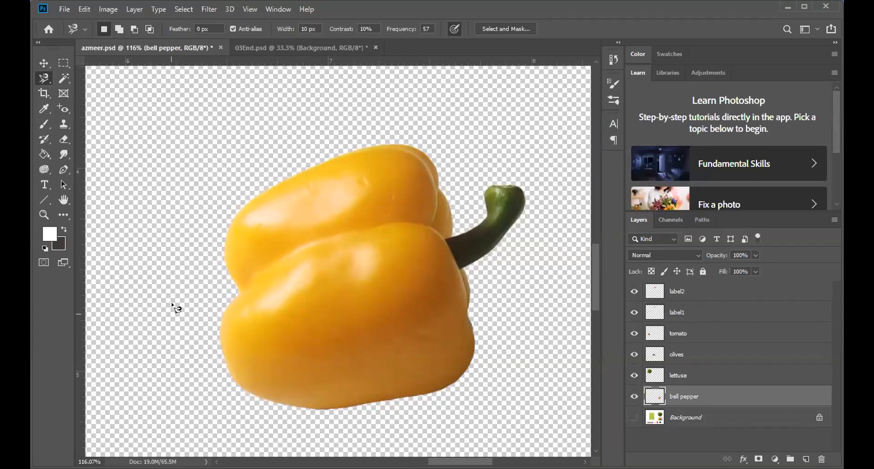
key("z")
left_click_drag(232, 289, 233, 289)
left_click(233, 289)
left_click(231, 287)
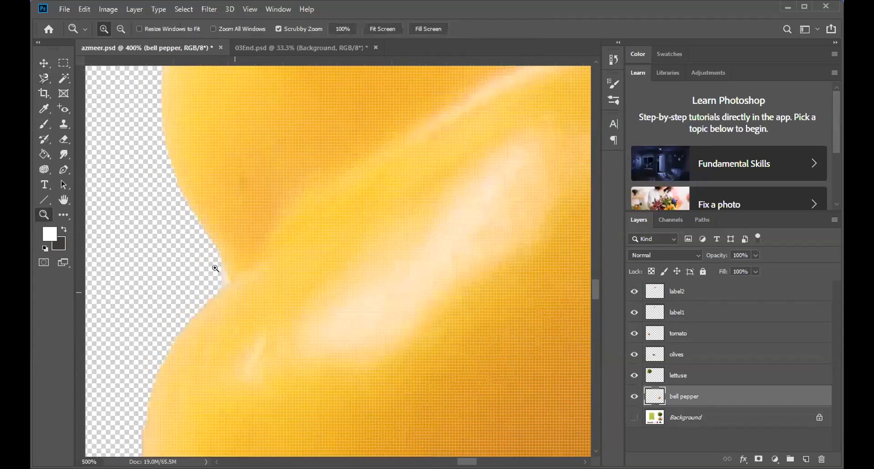
left_click(216, 277)
left_click(242, 332)
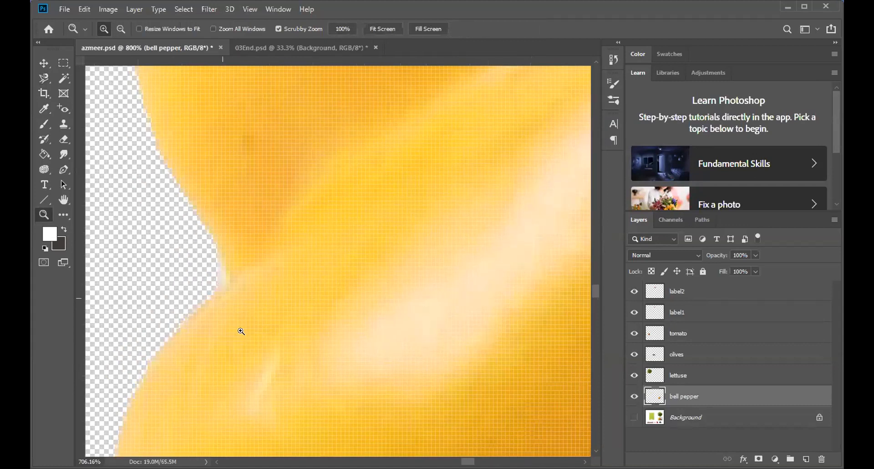
left_click(258, 366)
left_click(238, 258)
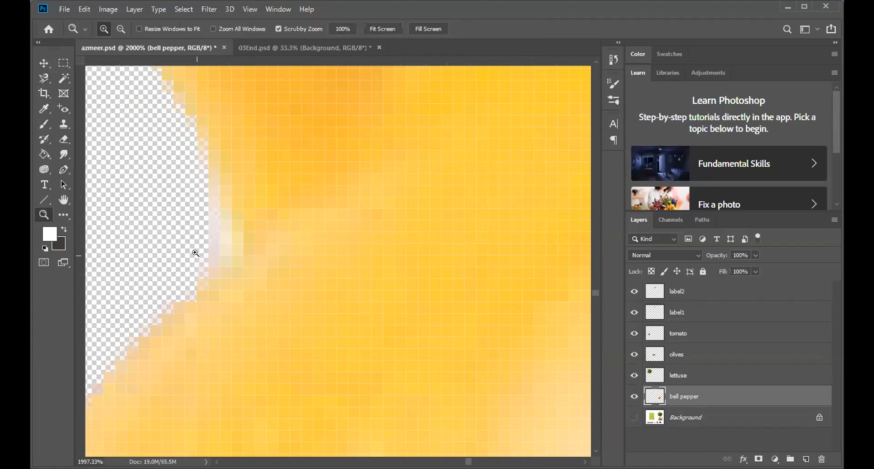
left_click_drag(221, 189, 273, 218)
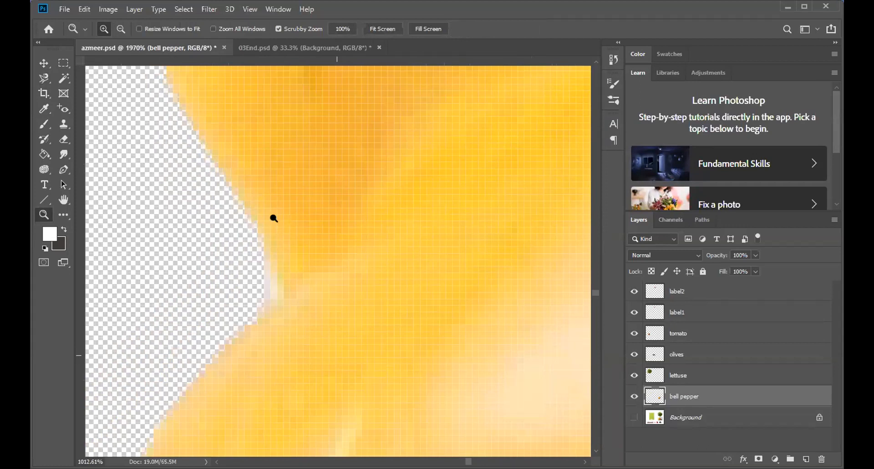
left_click_drag(432, 354, 449, 324)
left_click_drag(463, 351, 248, 257)
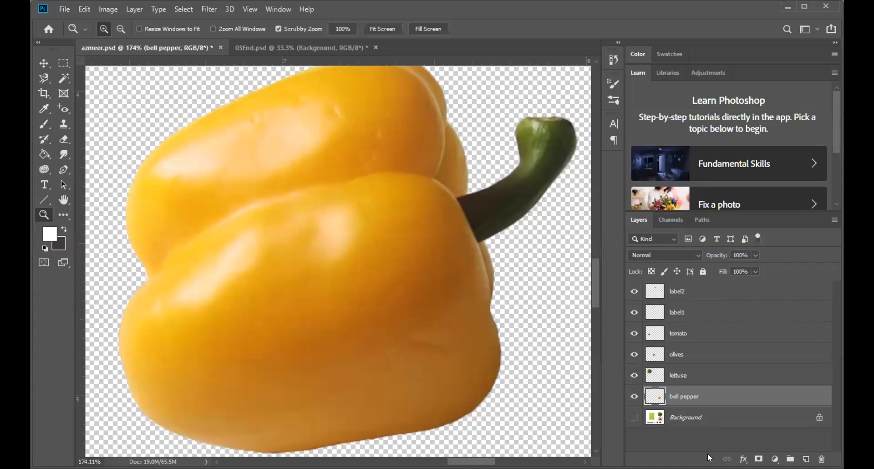
- Add a new layer directly above Background and fill it with red using the Paint Bucket to check the pepper's edges
left_click(698, 418)
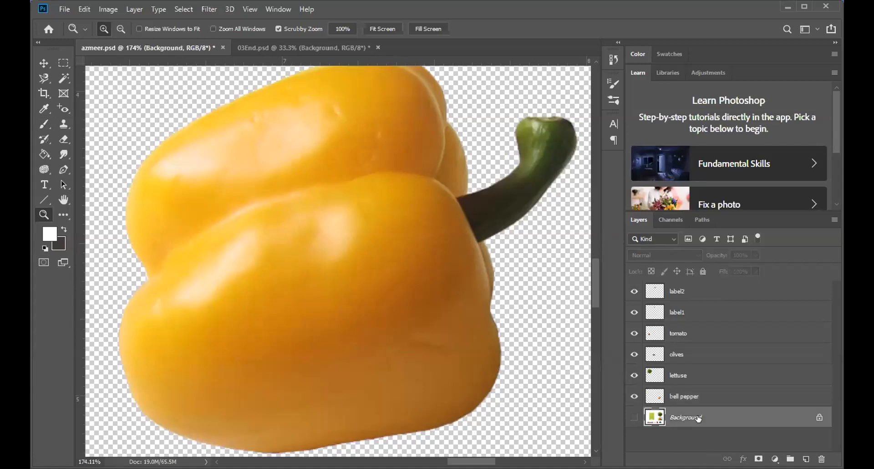
left_click(805, 459)
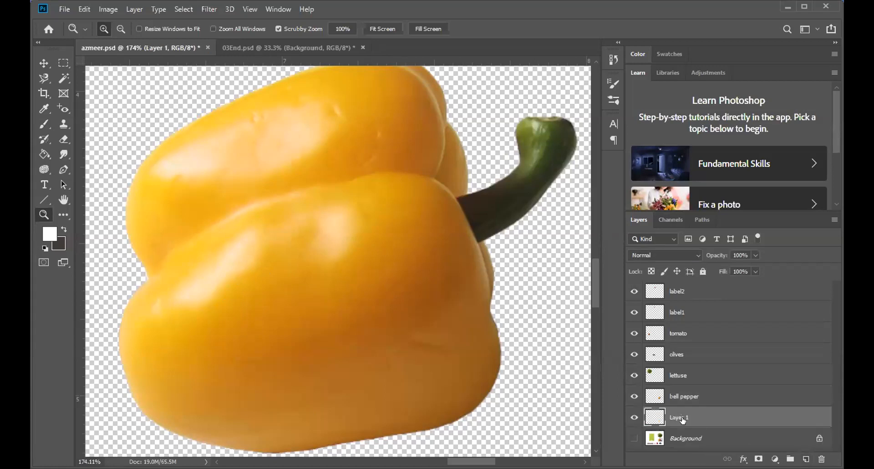
left_click(49, 235)
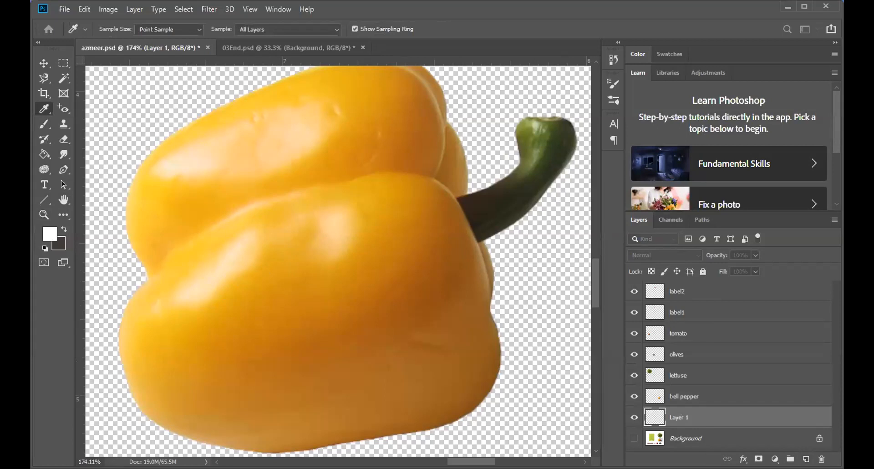
key("Return")
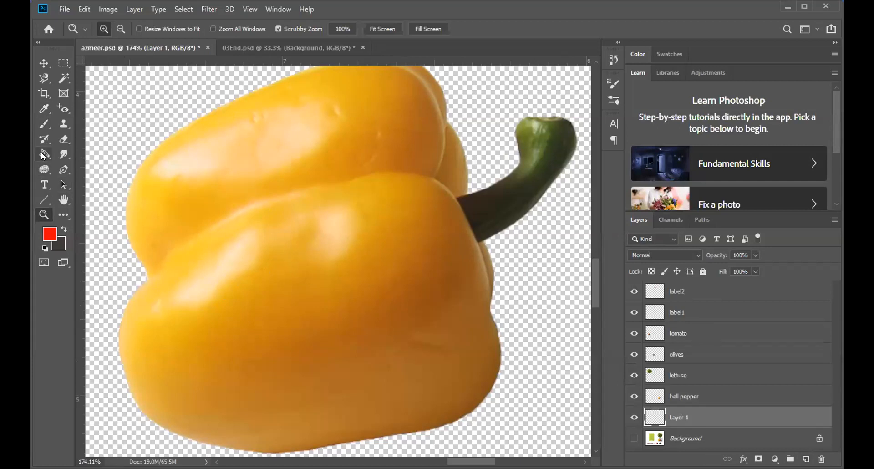
left_click(42, 153)
left_click(148, 103)
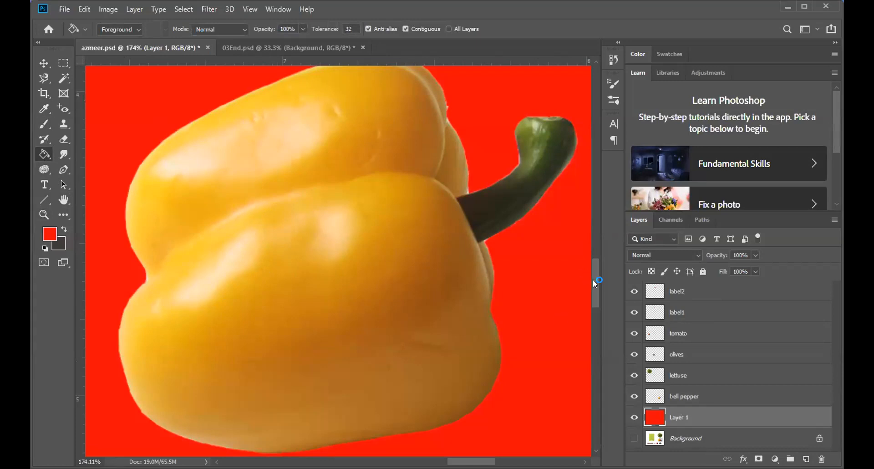
left_click_drag(592, 279, 590, 265)
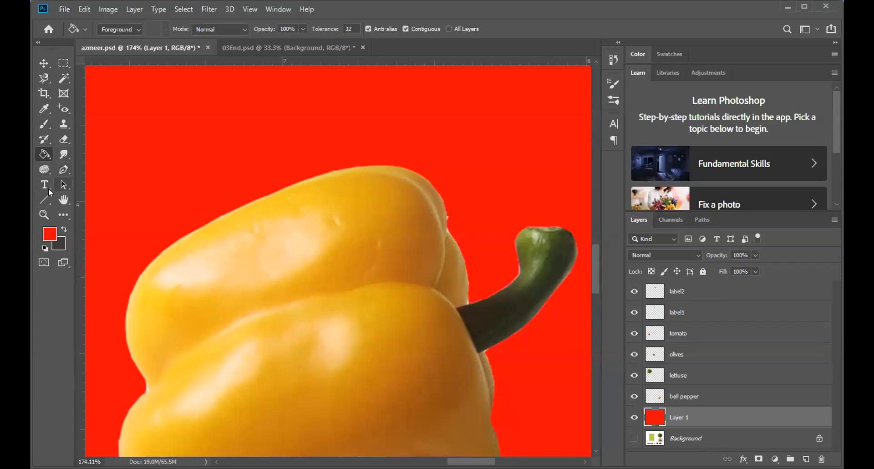
key("z")
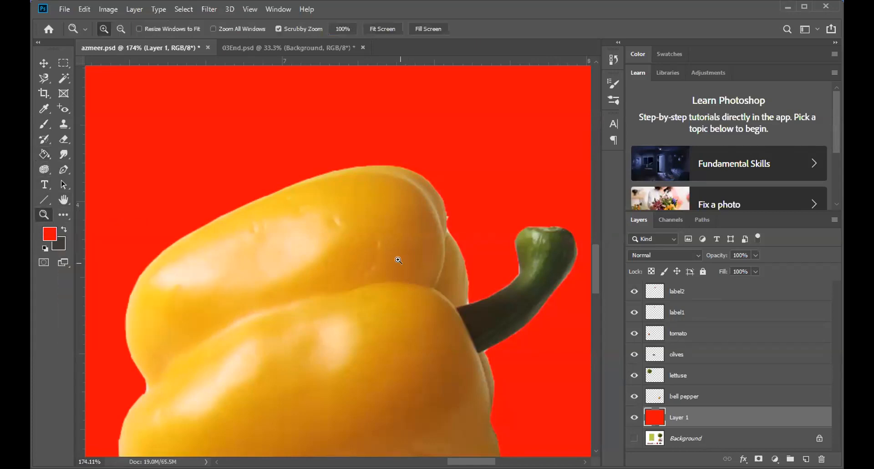
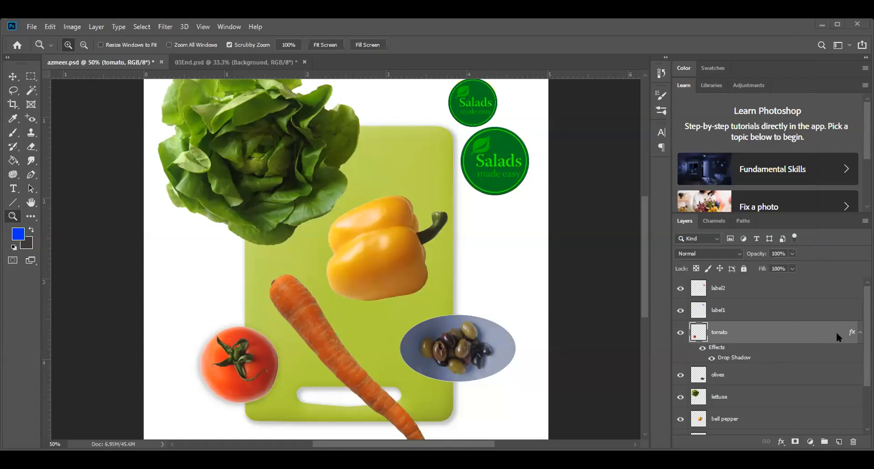
- Toggle the tomato layer's effects and Drop Shadow off and on to compare, and copy its layer style
left_click(702, 348)
left_click(702, 348)
left_click(710, 358)
left_click(708, 358)
right_click(722, 332)
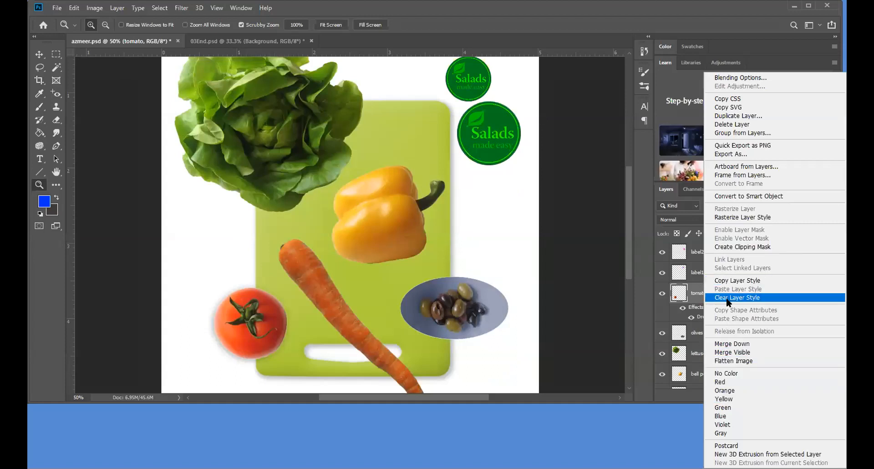
left_click(754, 282)
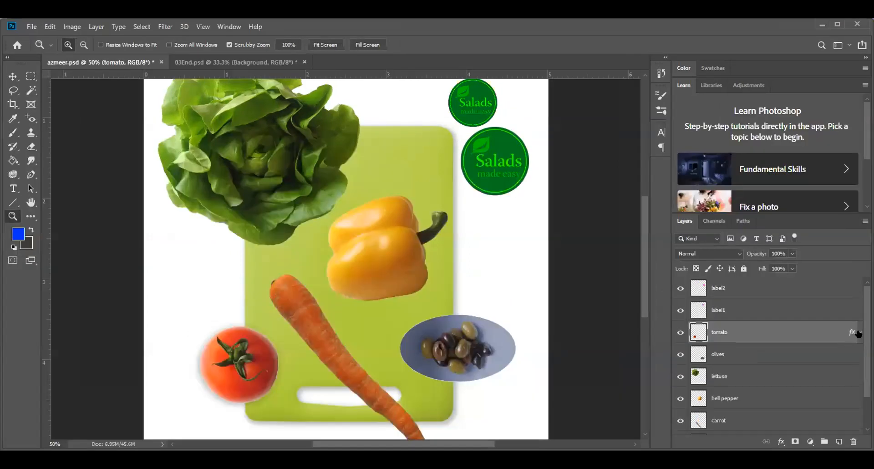
- Paste the copied drop shadow layer style onto the olives layer and collapse its effects list
left_click(735, 354)
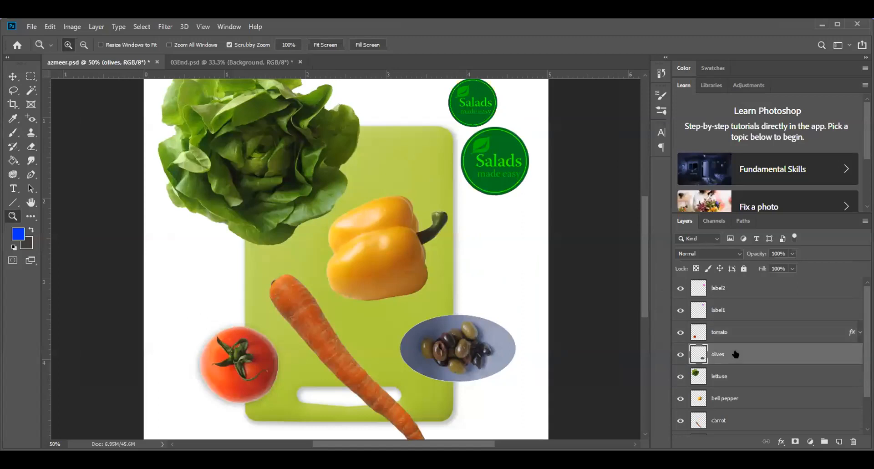
right_click(737, 350)
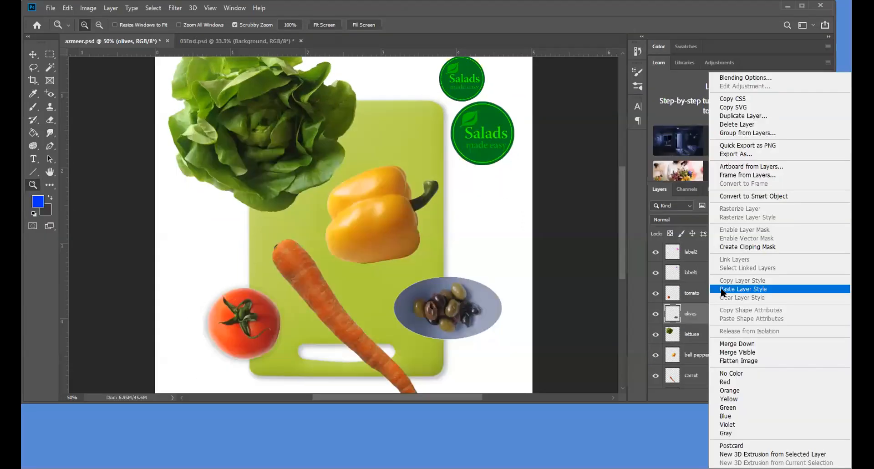
left_click(743, 289)
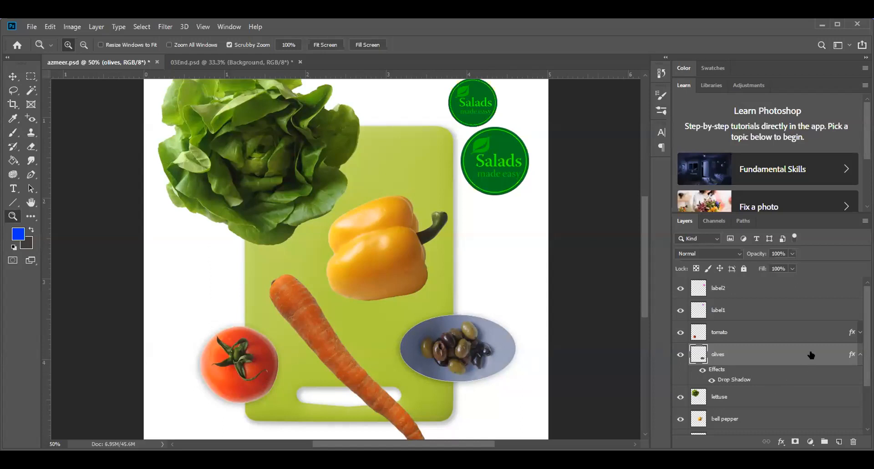
left_click(860, 355)
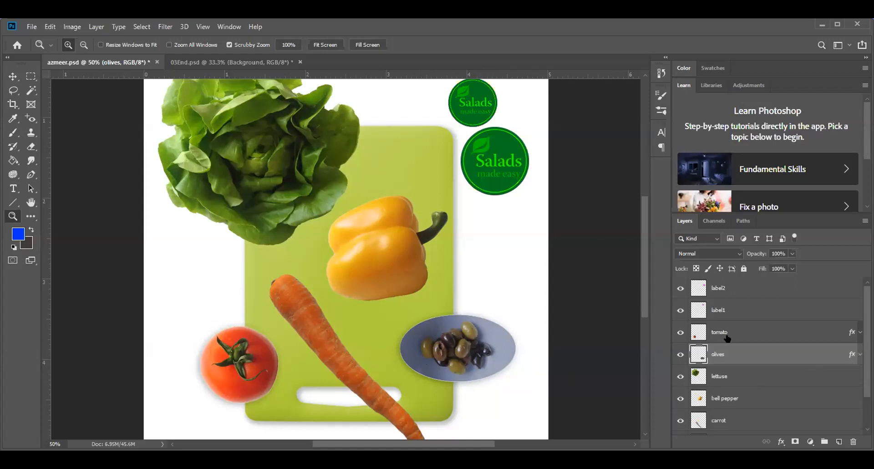
- Paste the copied drop shadow layer style onto the lettuce layer
scroll(738, 363, "down", 1)
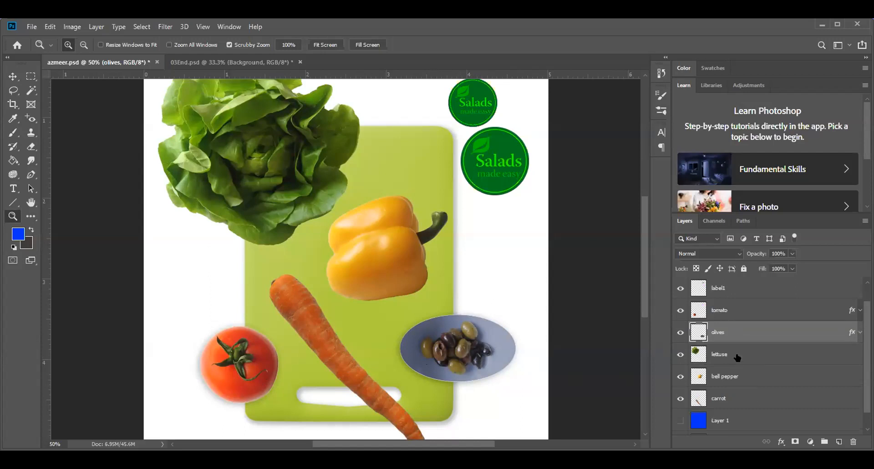
left_click(737, 355)
right_click(736, 353)
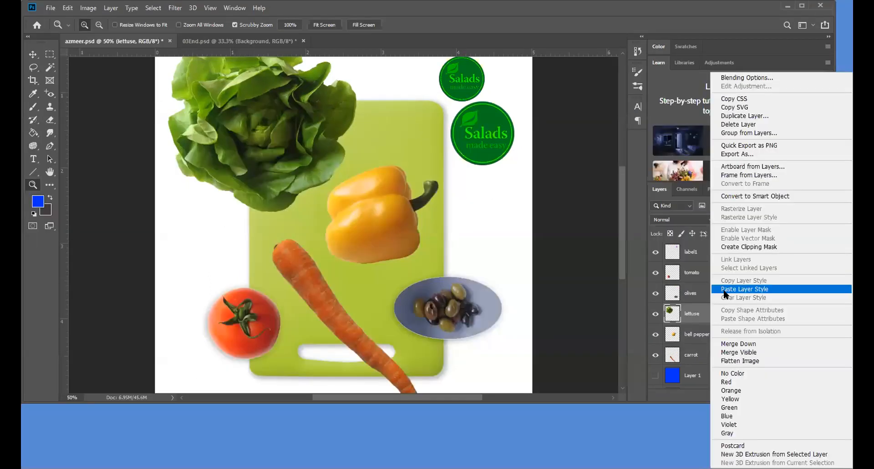
left_click(726, 291)
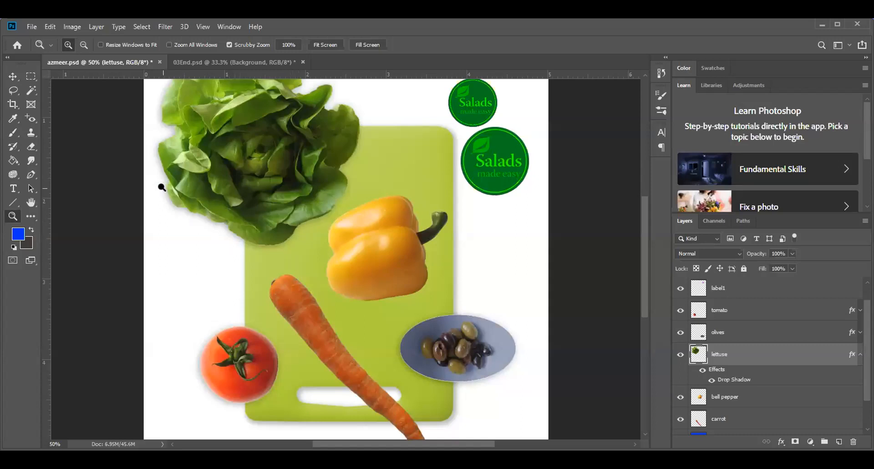
- Compare the lettuce's shadow with the finished 03End.psd composition and return to the working document
left_click(222, 57)
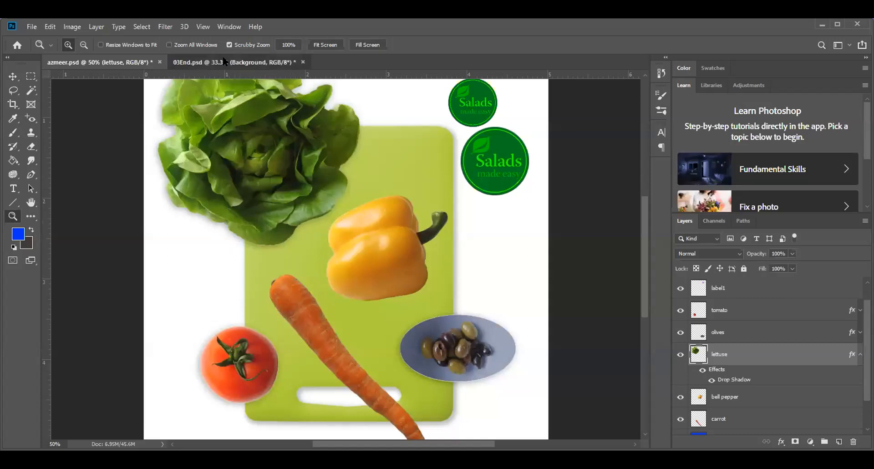
left_click(122, 63)
scroll(230, 214, "up", 2)
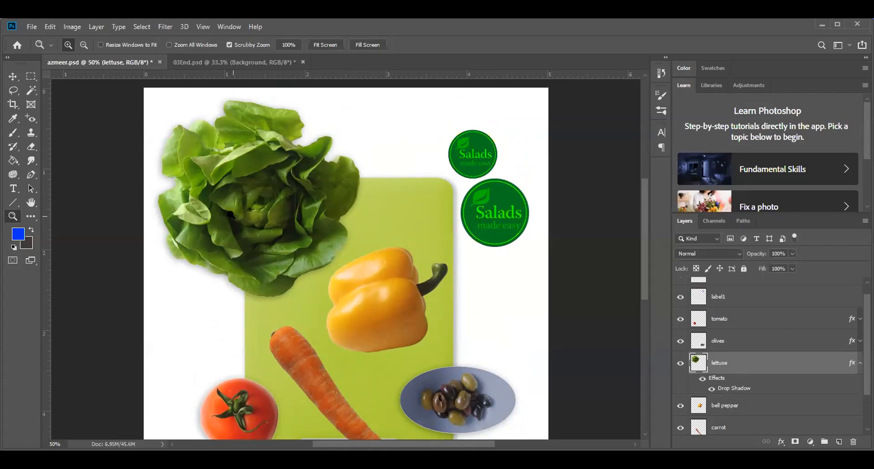
- Paste the copied drop shadow layer style onto the bell pepper layer and collapse the bell pepper and lettuce effects lists
left_click(728, 407)
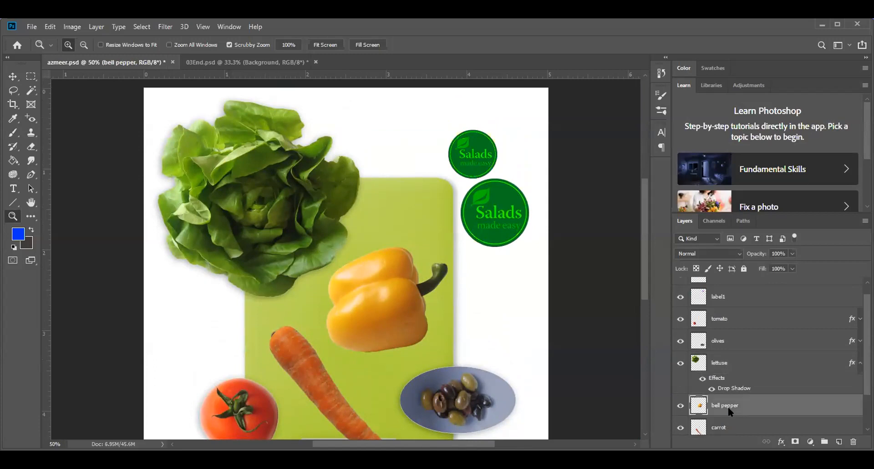
right_click(755, 337)
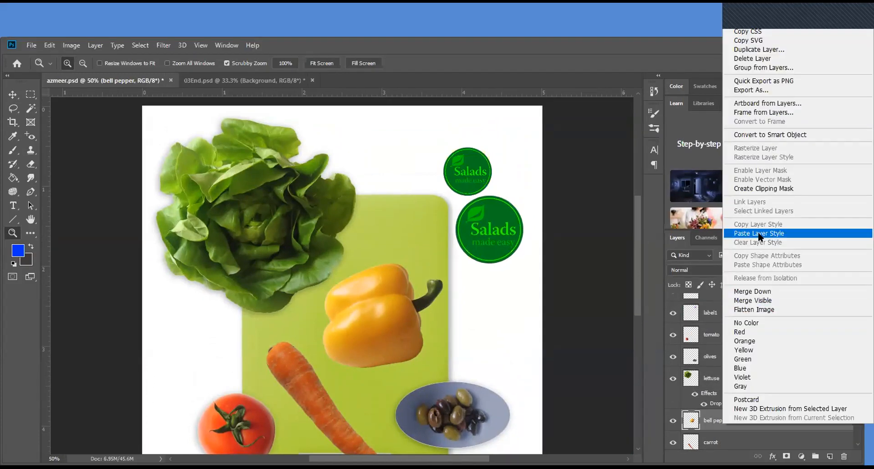
left_click(759, 233)
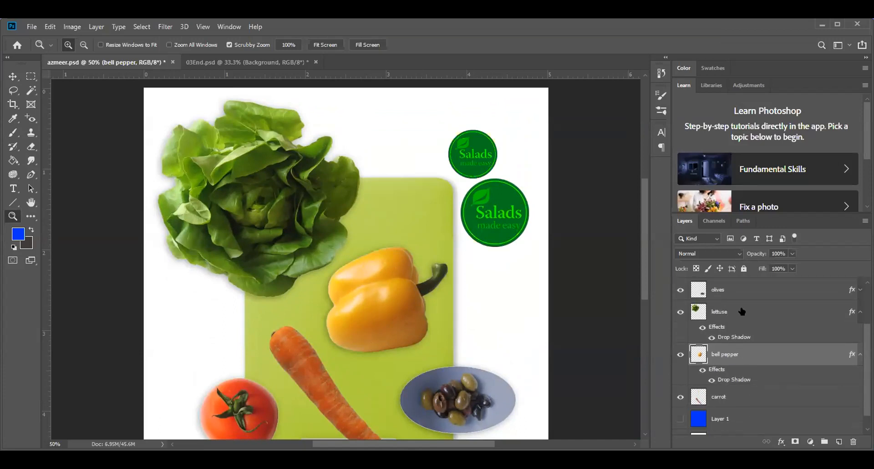
left_click(860, 354)
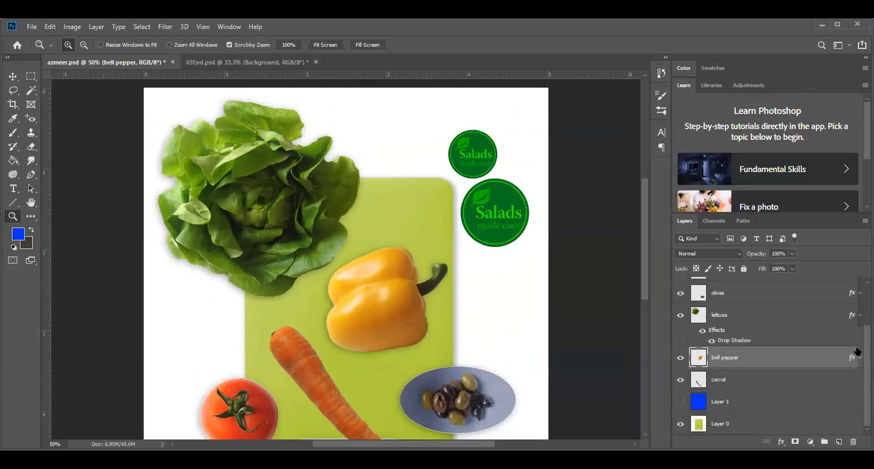
left_click(860, 314)
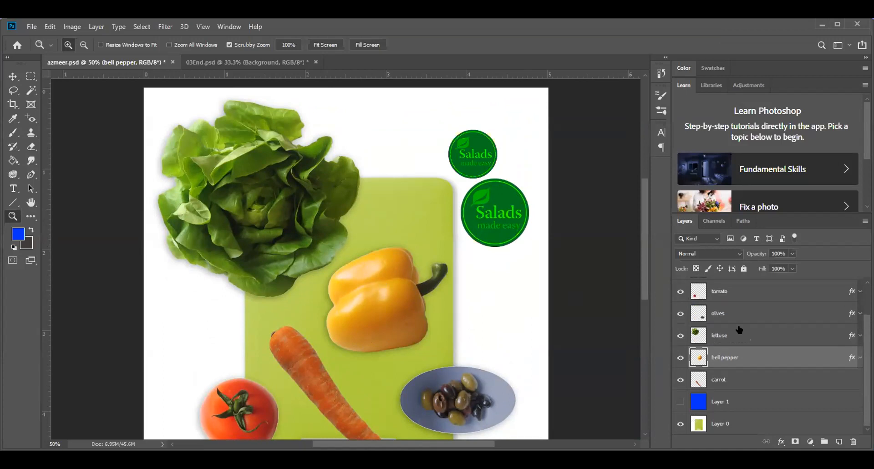
- Paste the copied drop shadow layer style onto the carrot layer and collapse its effects list
left_click(718, 382)
right_click(718, 384)
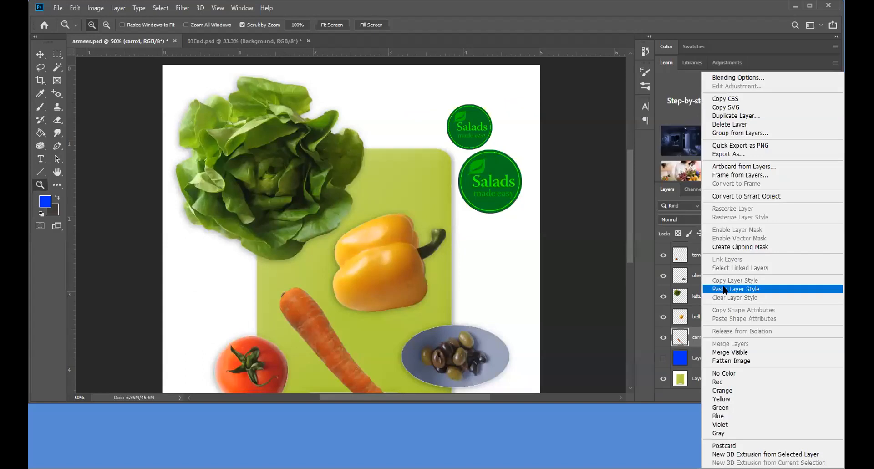
left_click(724, 289)
left_click(830, 337)
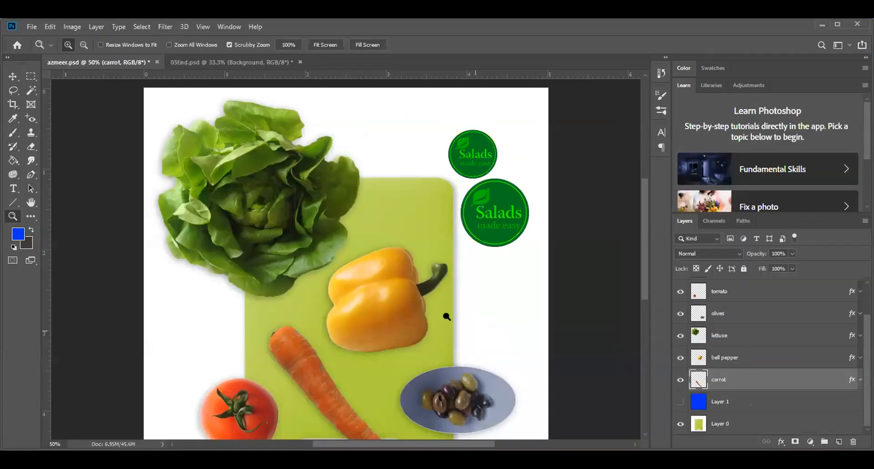
- Examine the drop shadows on the vegetables and olives across the whole salad composition
scroll(448, 306, "down", 3)
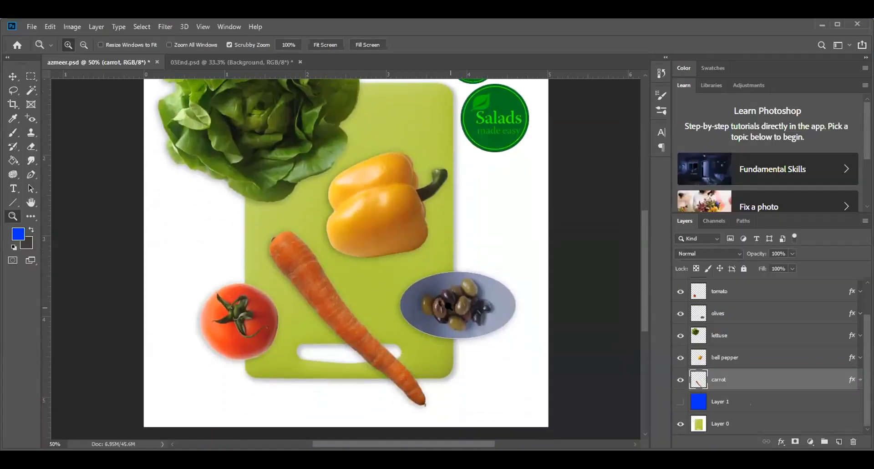
scroll(448, 307, "up", 2)
scroll(448, 306, "up", 3)
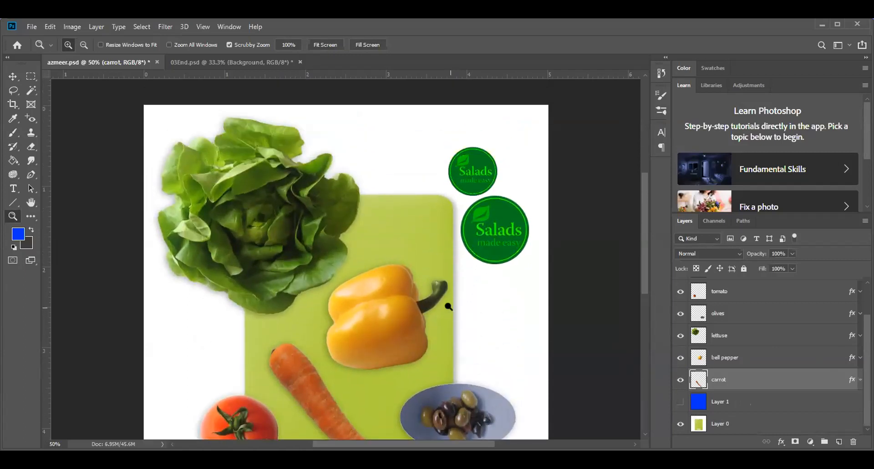
scroll(450, 308, "down", 1)
scroll(451, 308, "down", 2)
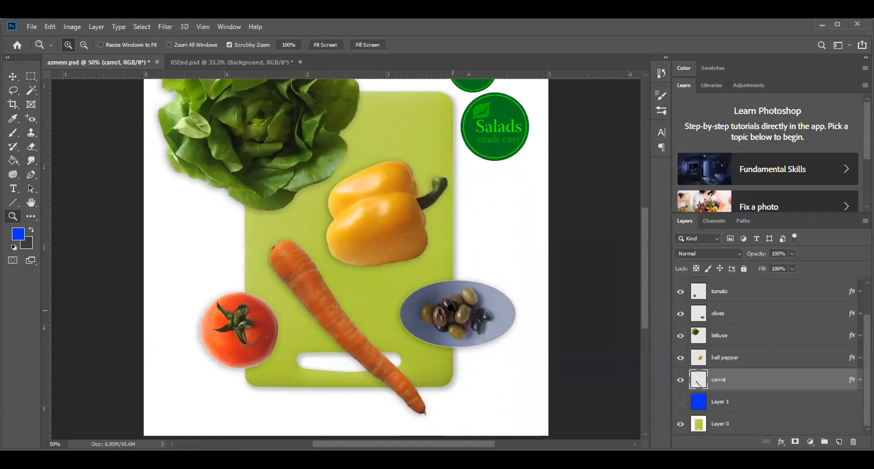
scroll(451, 308, "up", 2)
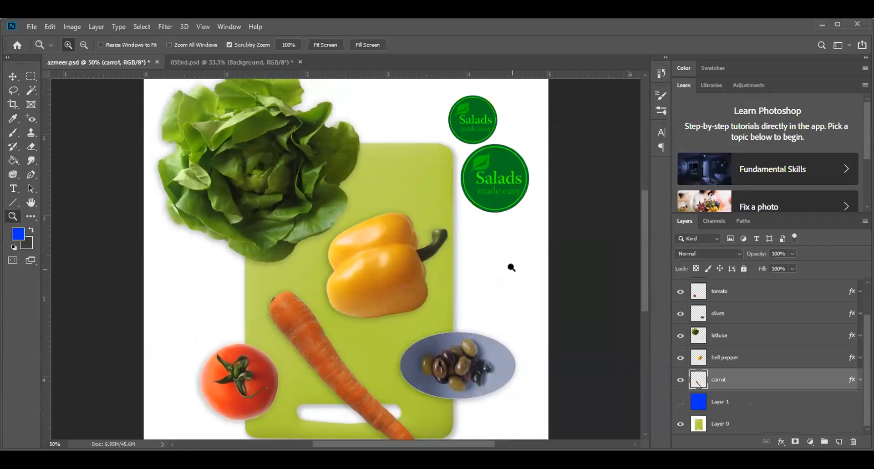
scroll(511, 267, "down", 1)
scroll(511, 267, "down", 1)
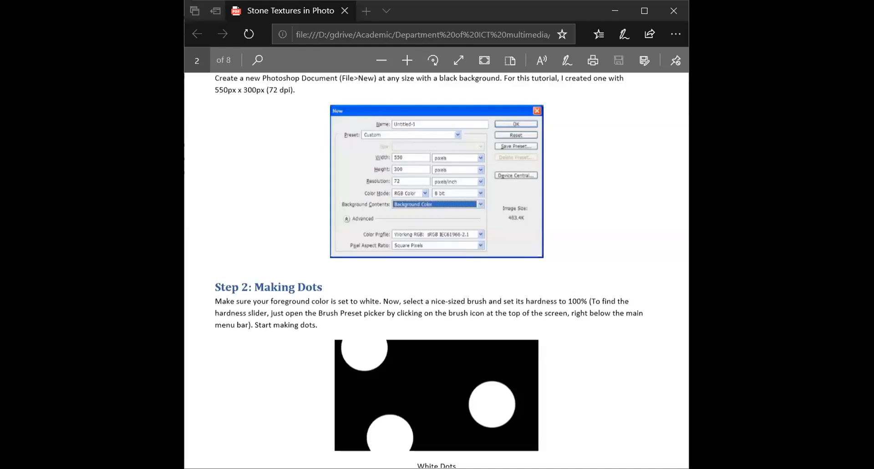
- Switch to the Stone Textures in Photoshop PDF in the browser and review its final image, document setup and dot-making steps
scroll(624, 178, "up", 6)
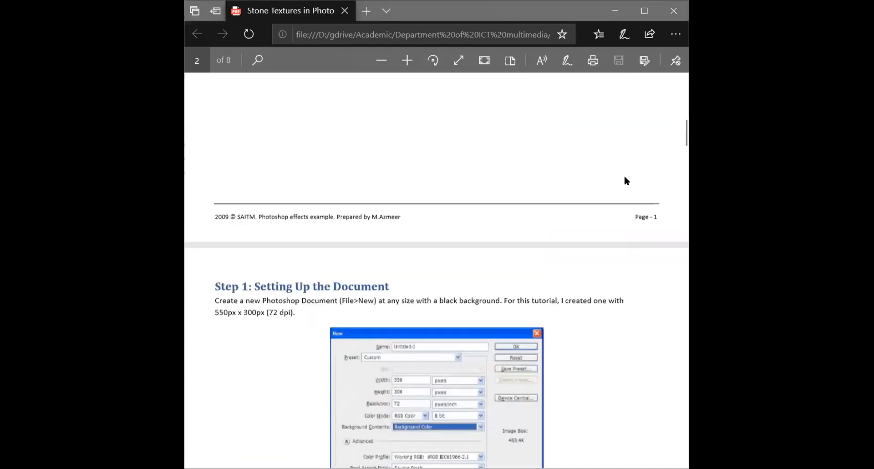
scroll(625, 180, "up", 8)
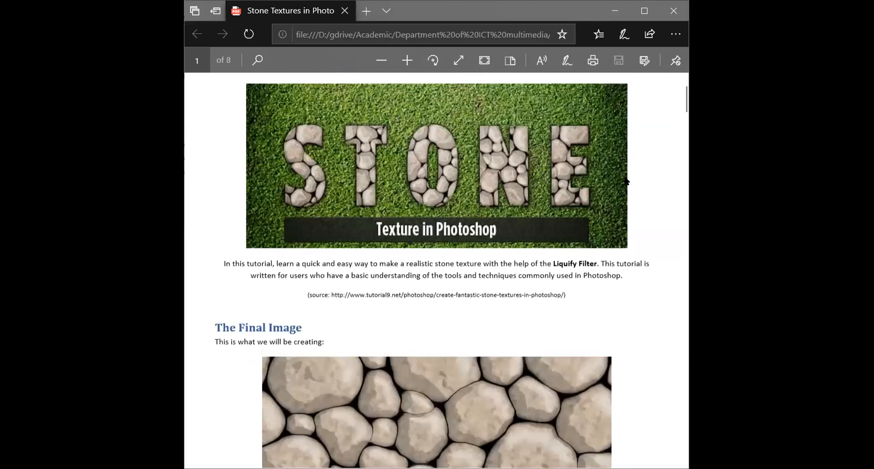
scroll(626, 181, "up", 1)
scroll(625, 179, "down", 5)
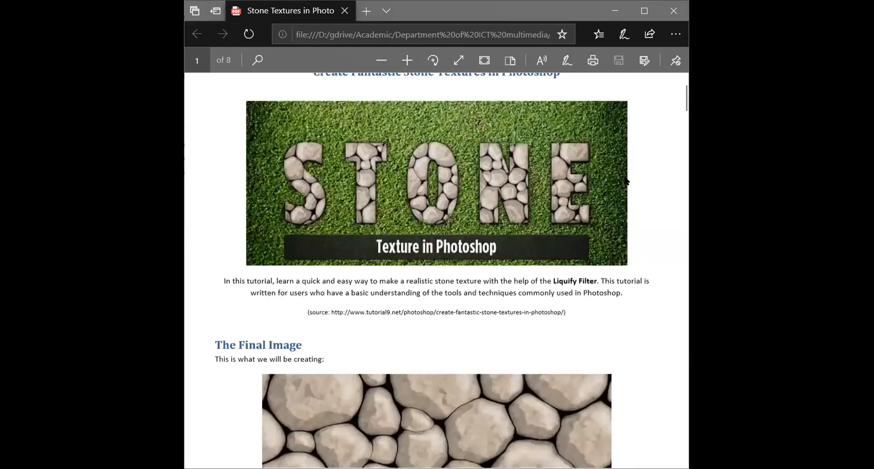
scroll(624, 178, "down", 1)
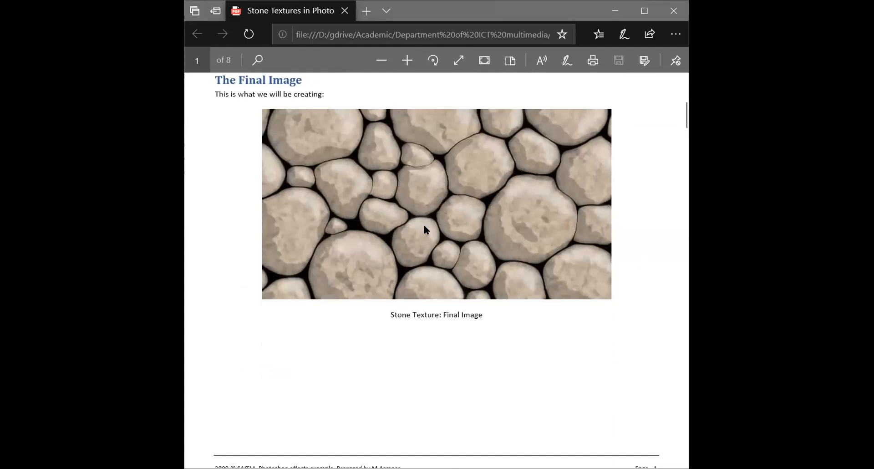
scroll(424, 225, "up", 1)
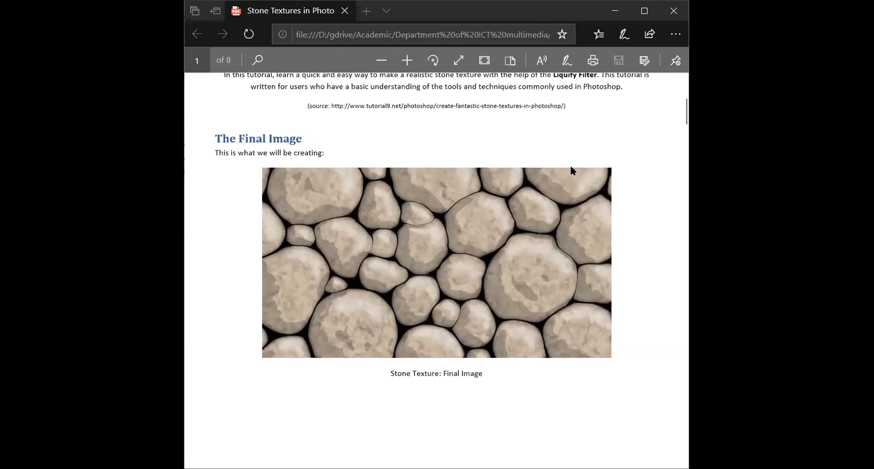
scroll(571, 167, "down", 9)
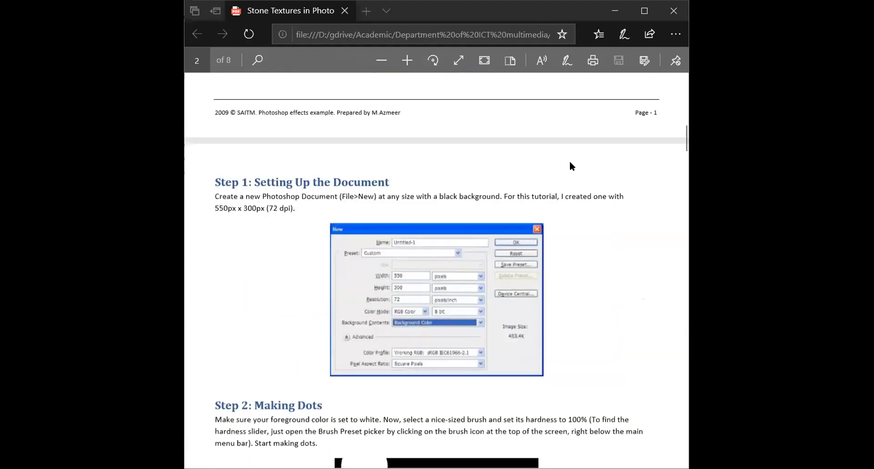
scroll(570, 166, "down", 1)
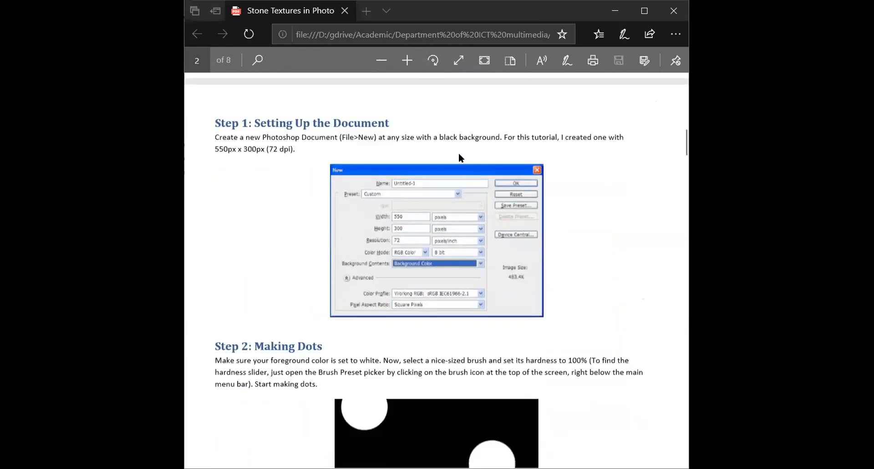
scroll(457, 160, "down", 4)
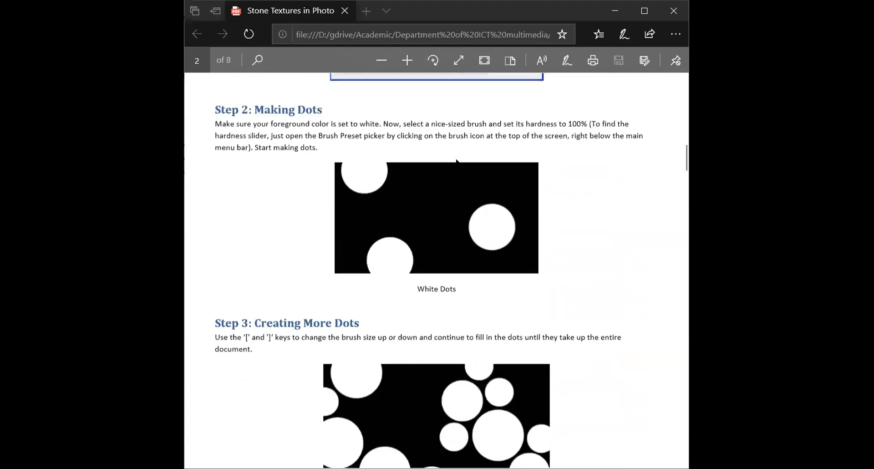
- Read the guide's Steps 2 and 3 on painting white dots of varying brush sizes without overlaps
scroll(456, 159, "up", 5)
scroll(456, 159, "down", 5)
scroll(496, 163, "down", 7)
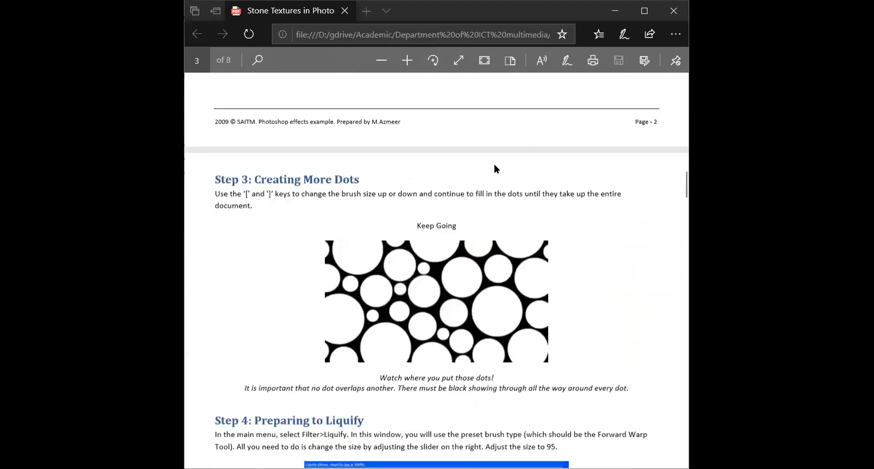
scroll(494, 166, "up", 3)
scroll(447, 242, "down", 5)
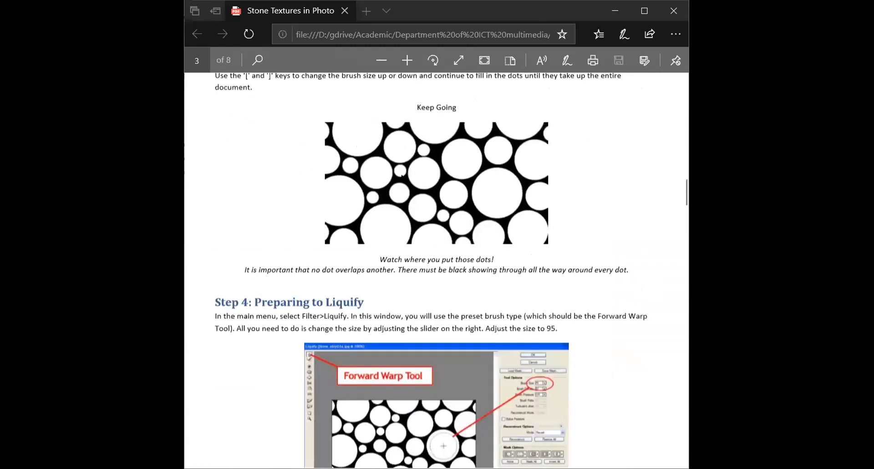
- Review Steps 4 to 6 of the guide on setting up the Liquify filter and warping the dots into stone shapes
scroll(401, 174, "down", 2)
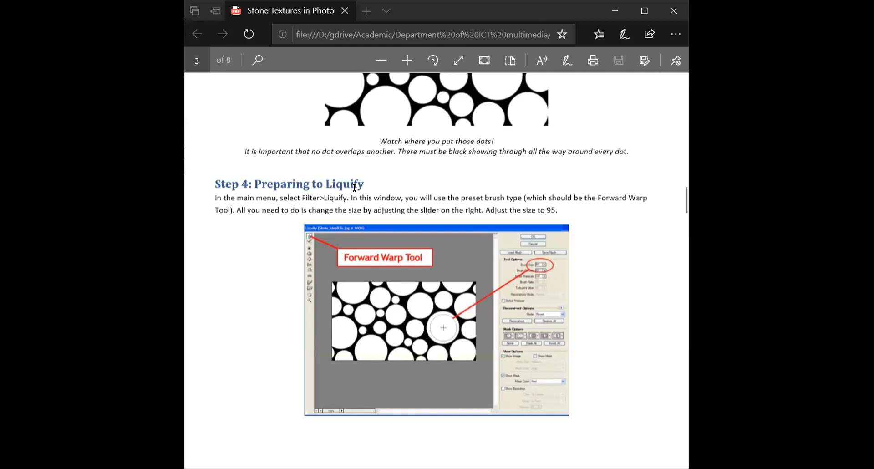
scroll(354, 187, "down", 2)
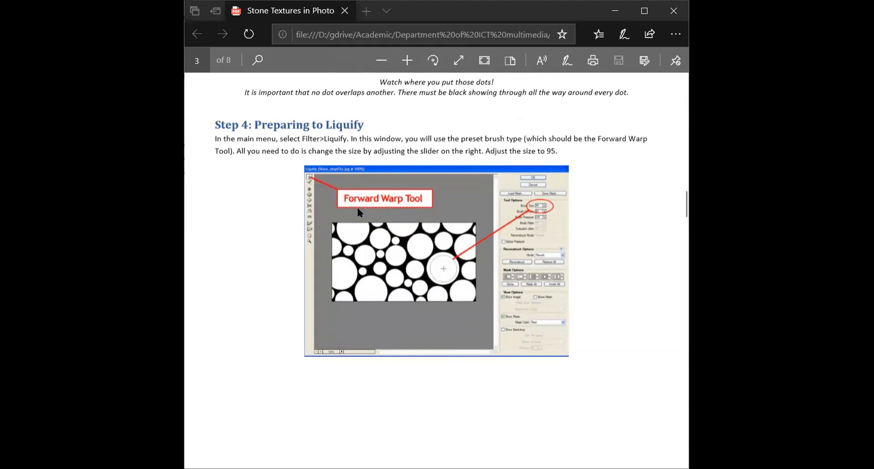
scroll(508, 200, "down", 2)
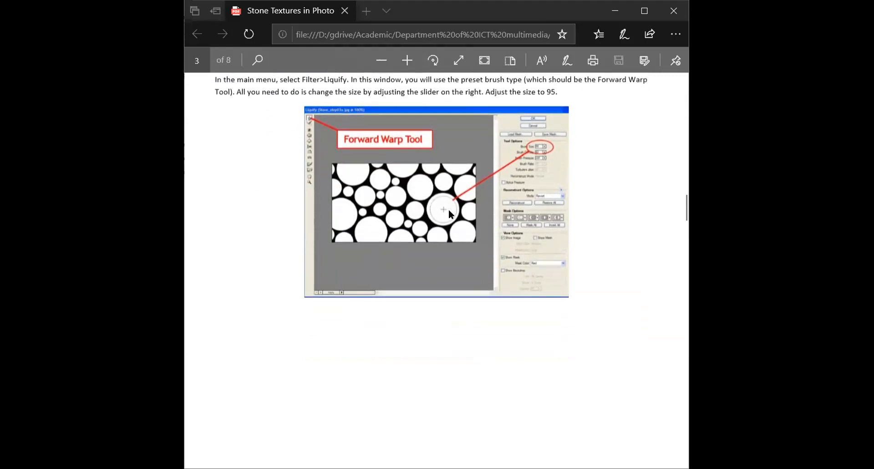
scroll(449, 209, "down", 6)
scroll(449, 211, "down", 1)
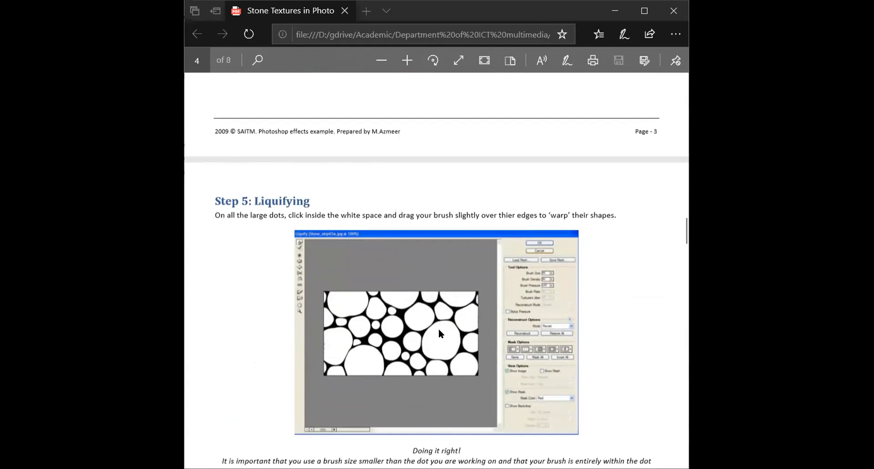
scroll(441, 327, "down", 5)
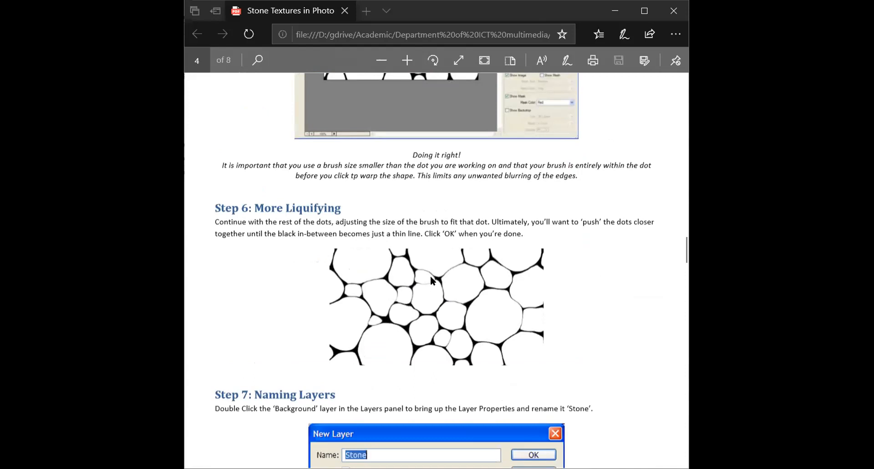
- Review Steps 7 to 9 on naming the Stone layer, duplicating it as Shadow and applying the Gaussian Blur, highlighting the blur value
scroll(431, 279, "down", 8)
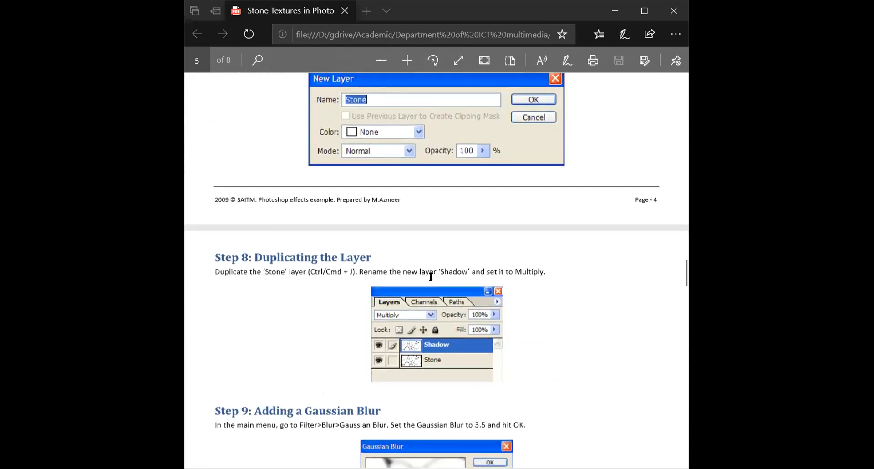
scroll(452, 246, "up", 3)
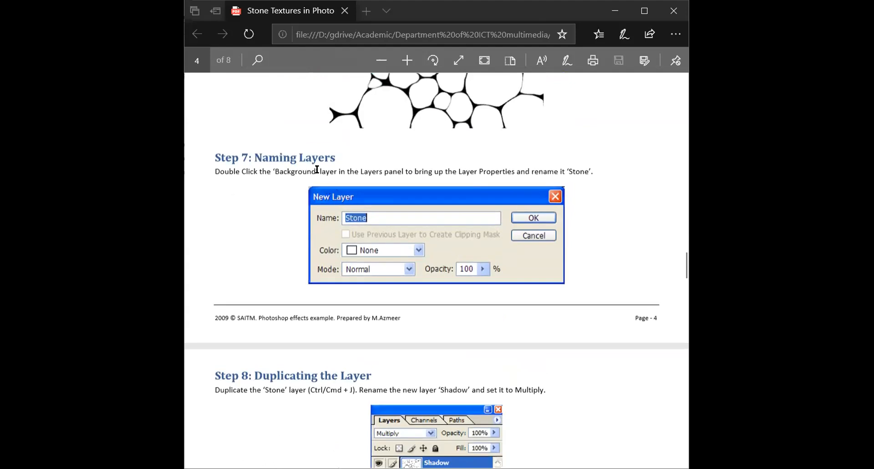
scroll(365, 241, "down", 2)
scroll(364, 241, "down", 3)
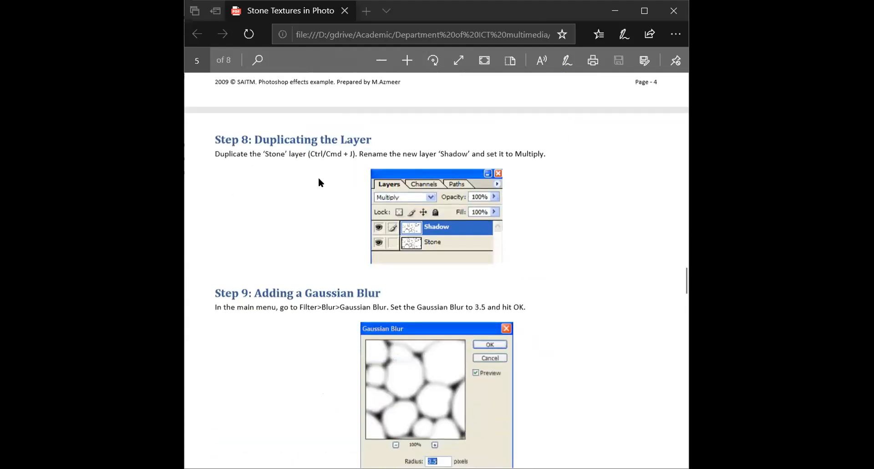
scroll(319, 182, "down", 1)
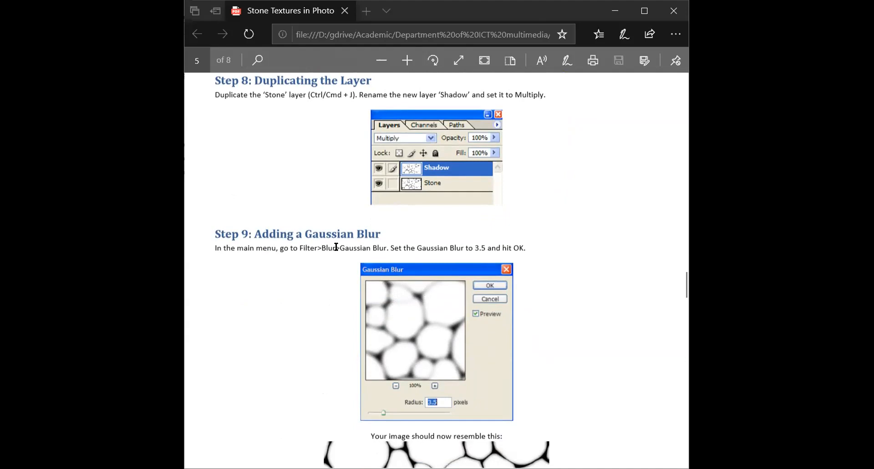
scroll(335, 247, "down", 1)
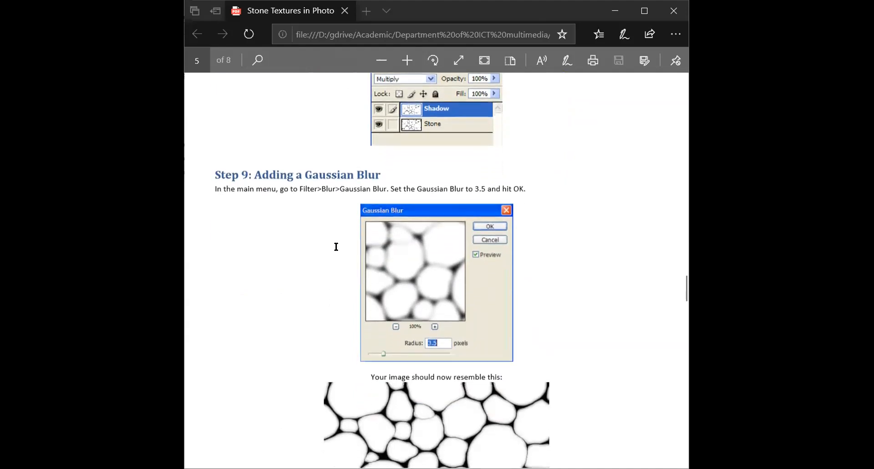
left_click_drag(461, 187, 500, 189)
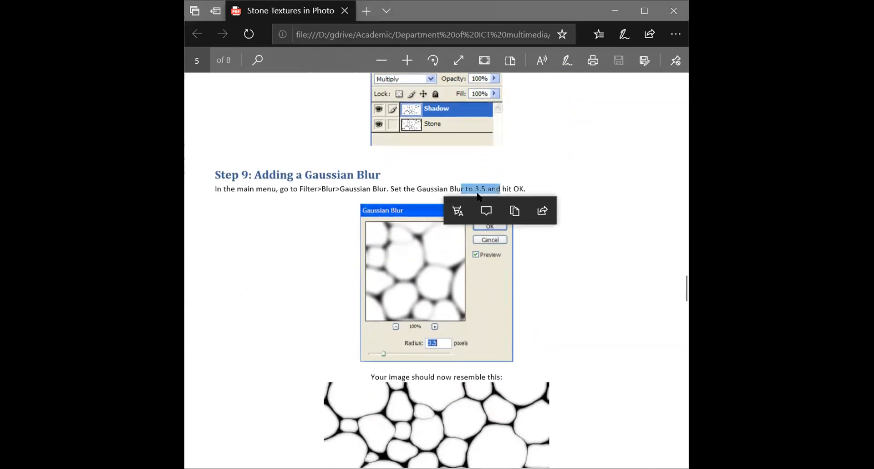
left_click(453, 190)
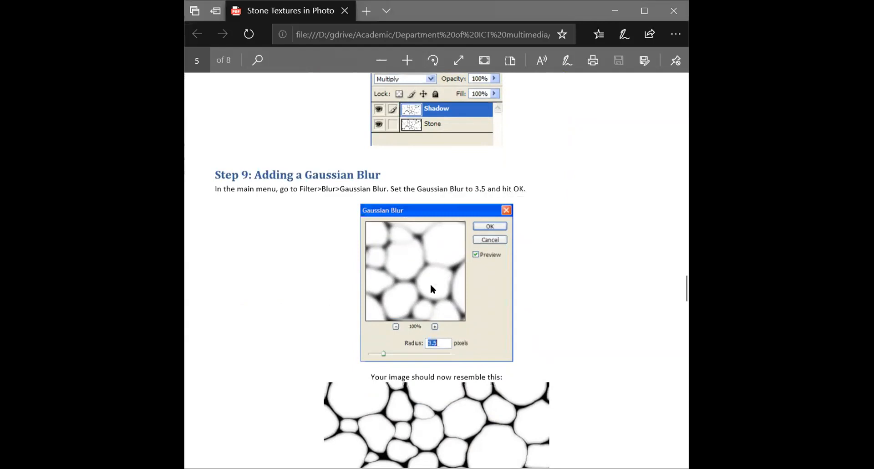
scroll(421, 284, "down", 2)
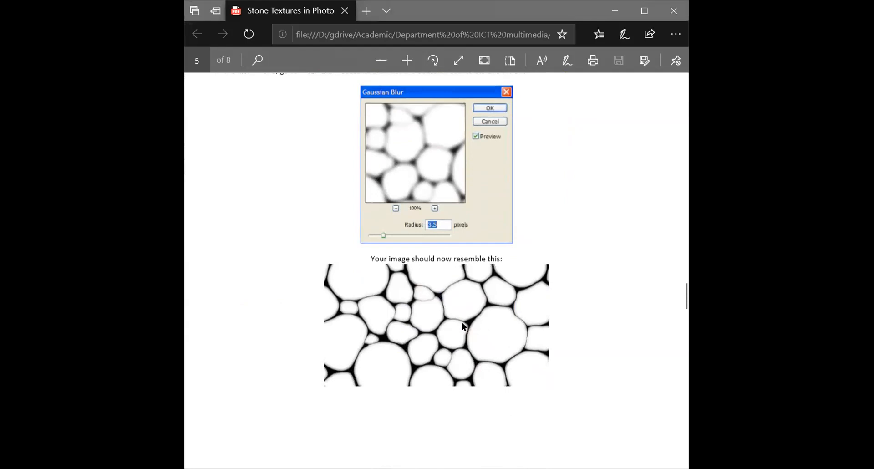
- Examine Step 10's Color Overlay and Pattern Overlay settings, the pattern note and the example stone image
scroll(461, 324, "down", 6)
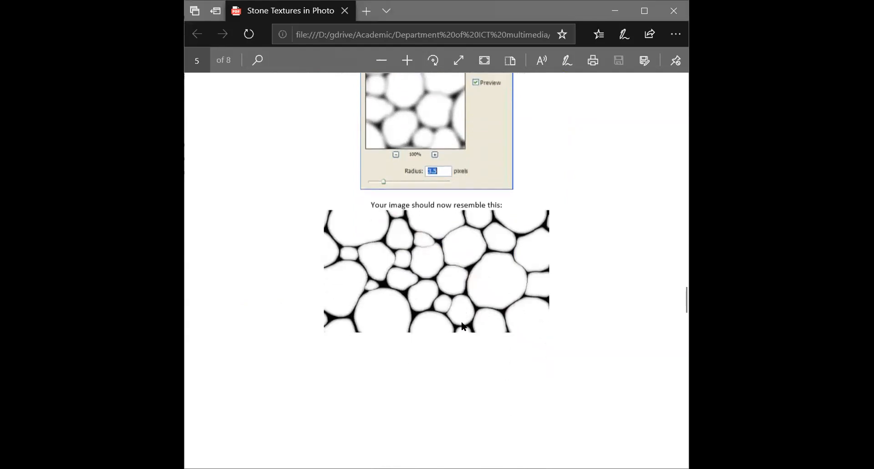
scroll(463, 326, "down", 1)
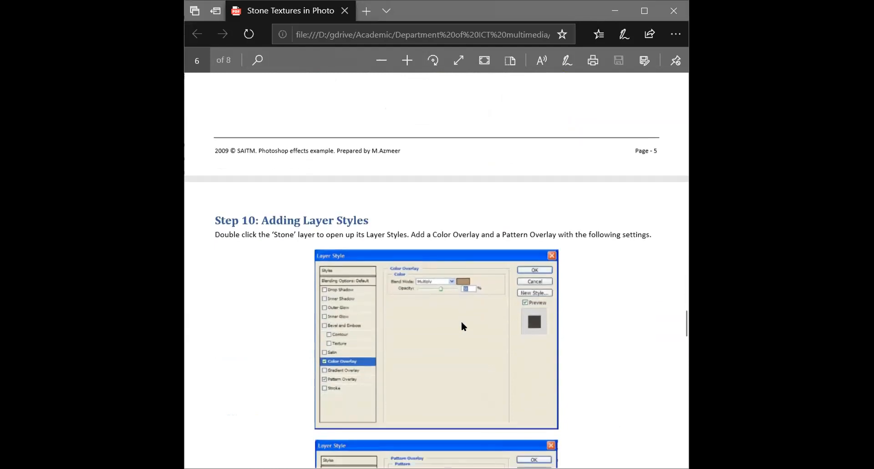
scroll(462, 326, "down", 3)
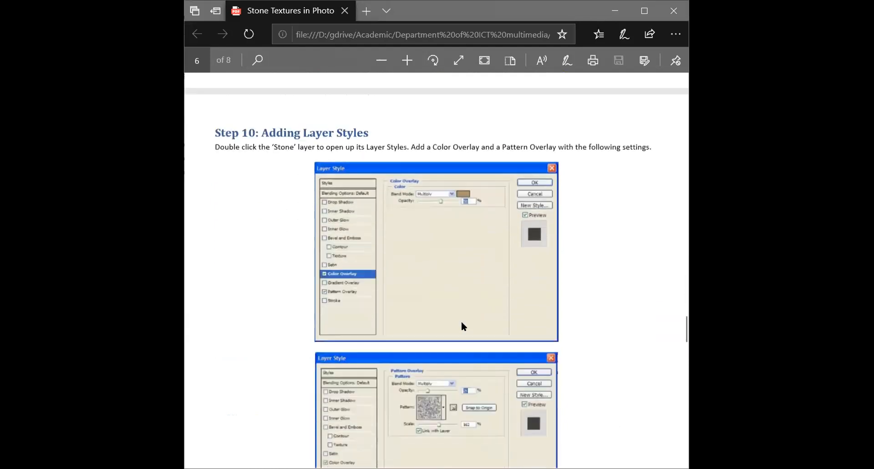
scroll(461, 321, "down", 1)
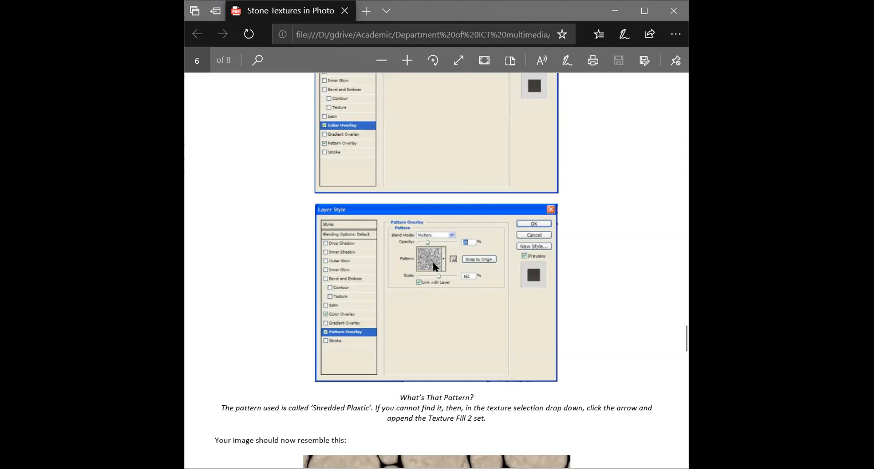
scroll(434, 266, "down", 3)
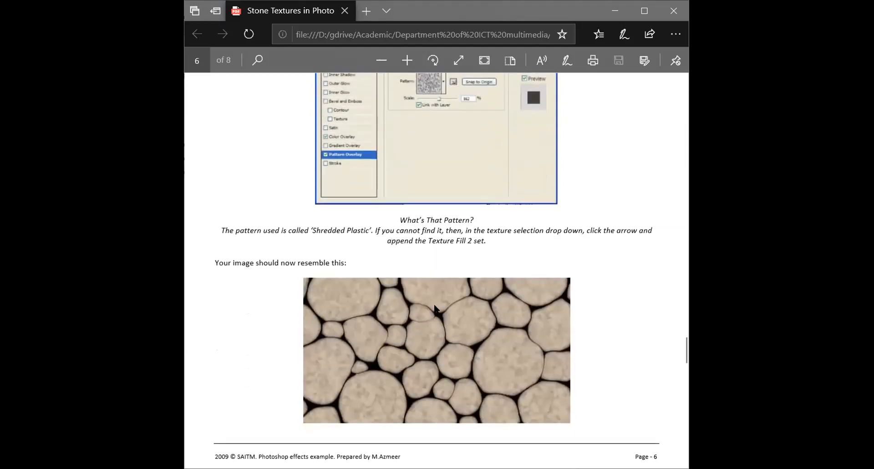
scroll(434, 308, "down", 1)
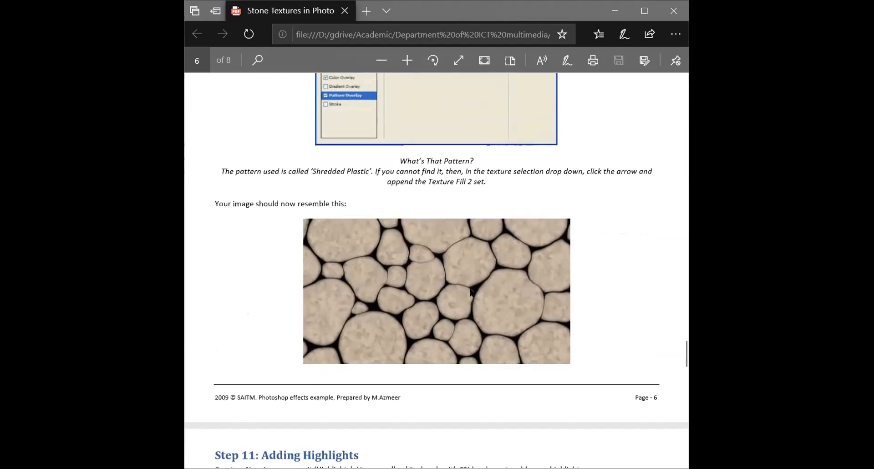
scroll(450, 296, "down", 1)
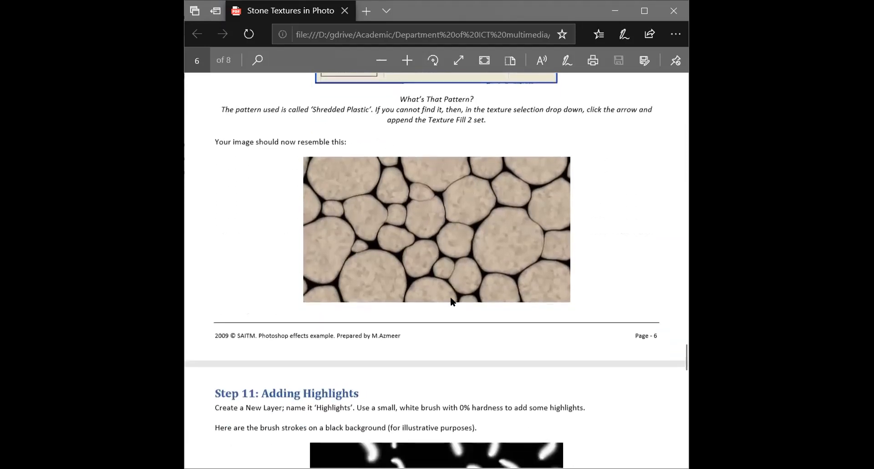
scroll(450, 296, "up", 2)
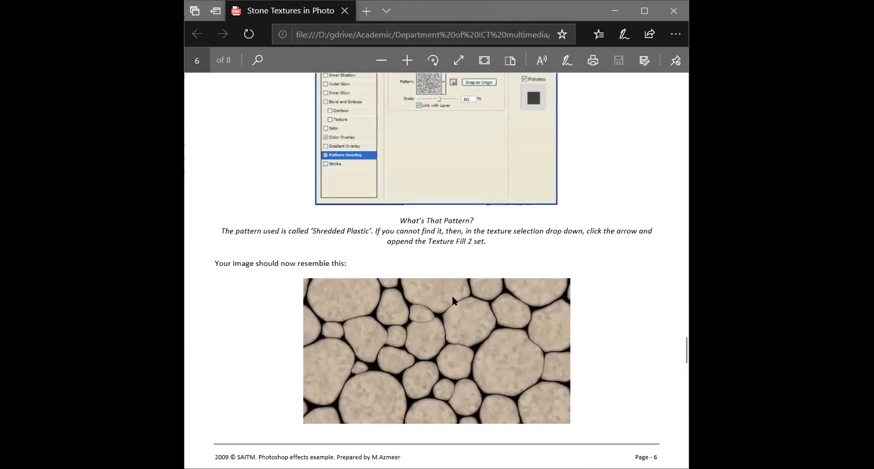
- Read Steps 11 and 12 on painting the highlights and adjusting their transparency, comparing the example images
scroll(452, 273, "down", 5)
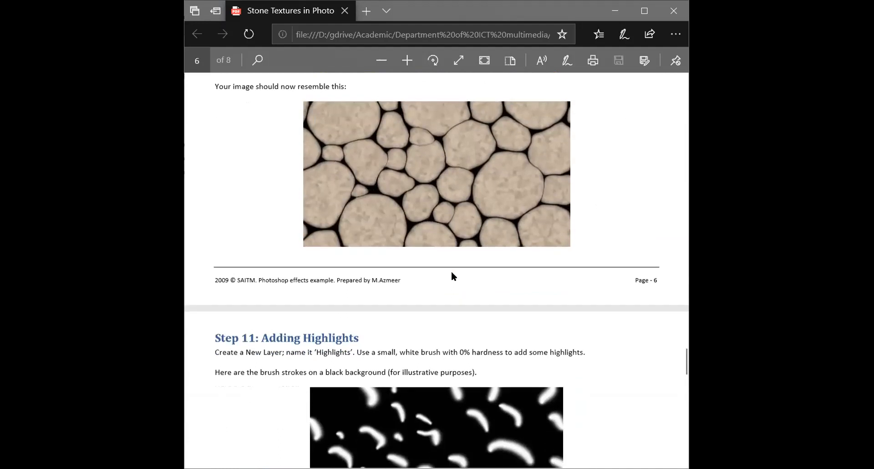
scroll(452, 275, "down", 2)
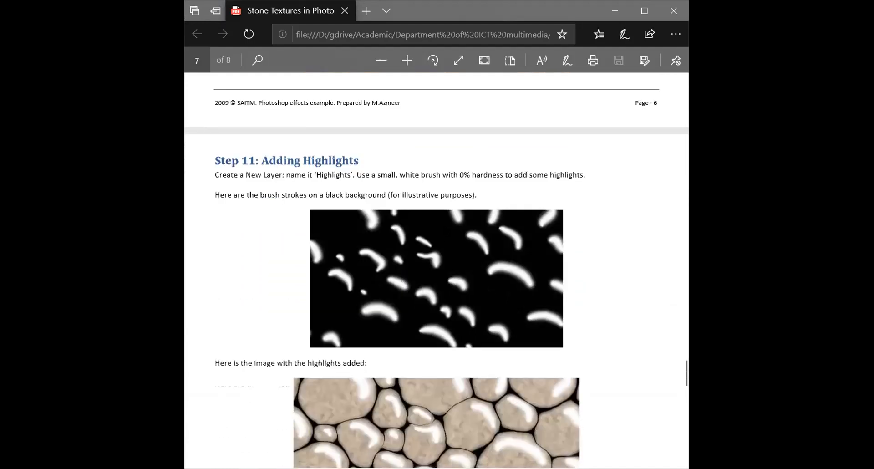
scroll(436, 272, "down", 1)
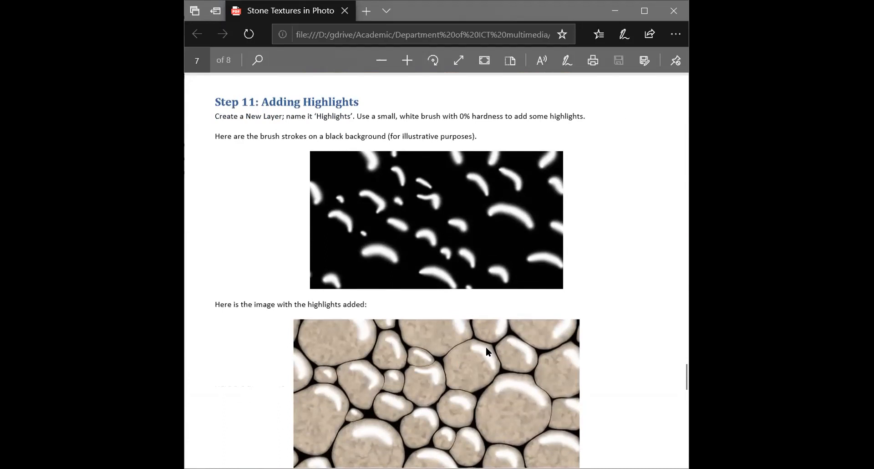
scroll(486, 351, "down", 1)
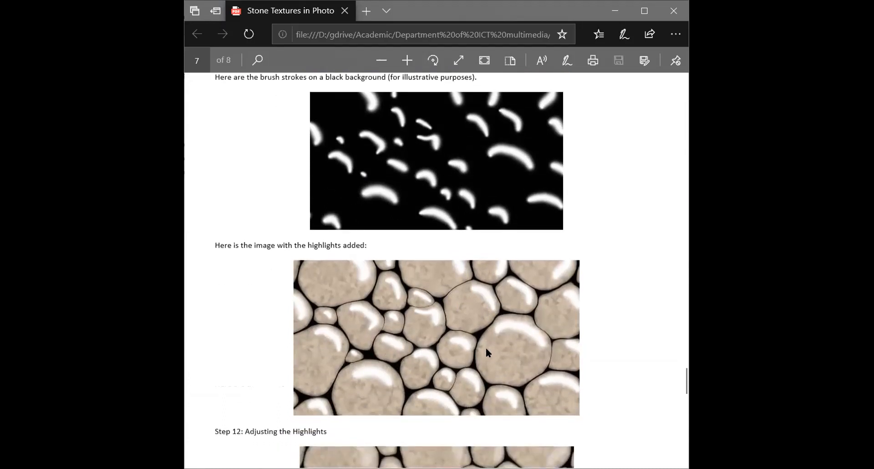
scroll(486, 350, "down", 1)
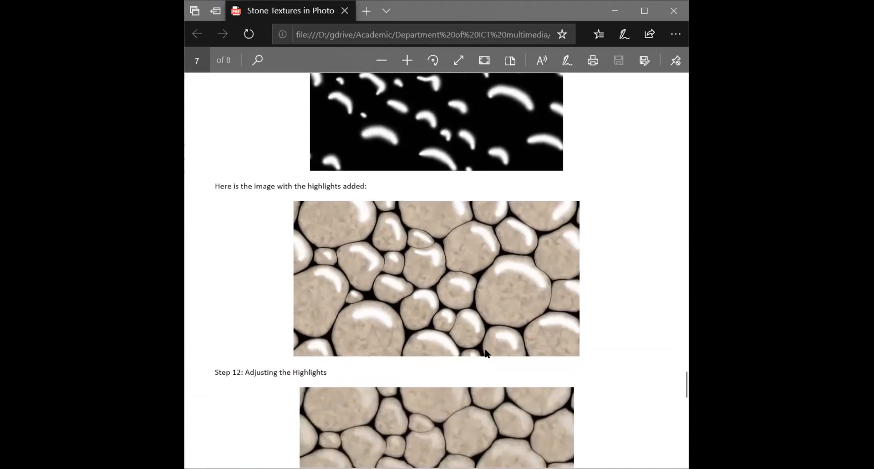
scroll(485, 354, "down", 2)
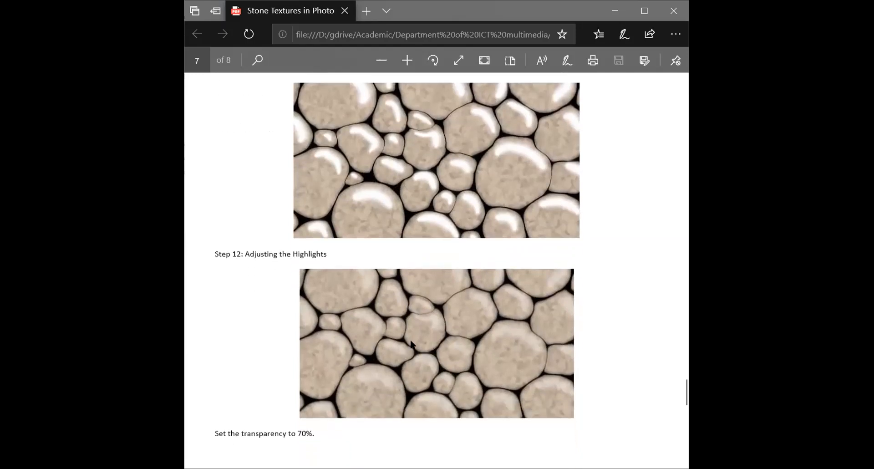
scroll(404, 340, "down", 1)
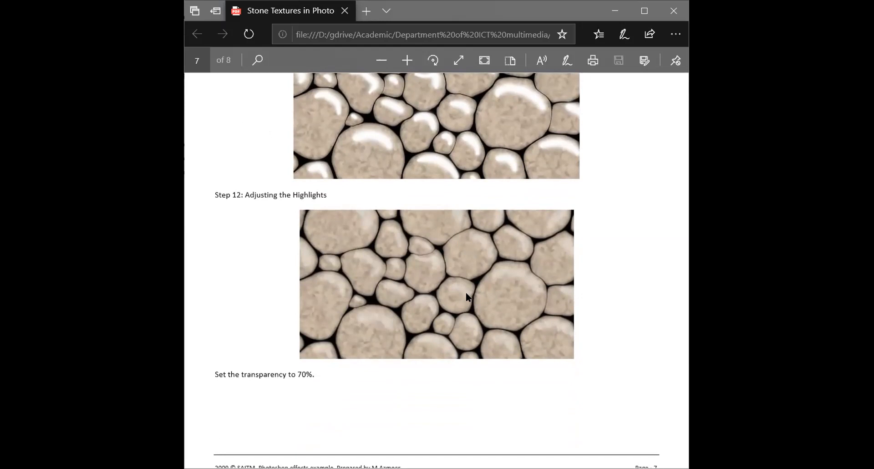
scroll(466, 294, "down", 2)
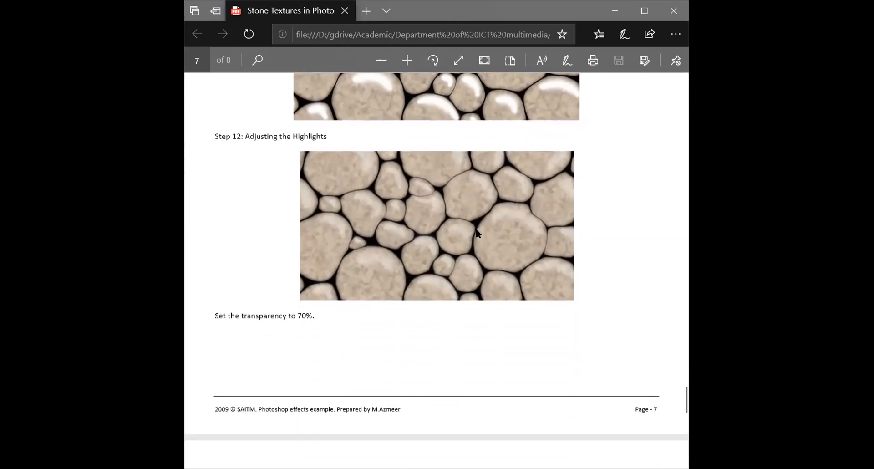
- Read Steps 13 and 14 on painting the low lights and adjusting the Low Lights layer
scroll(476, 233, "down", 4)
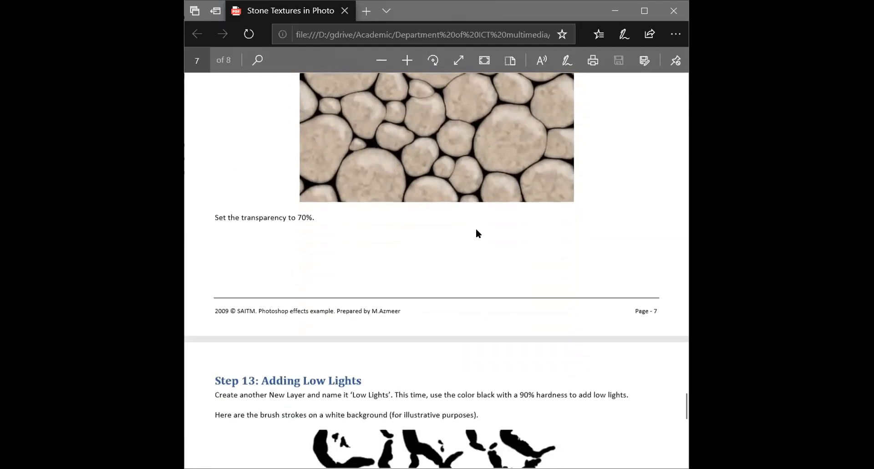
scroll(474, 228, "down", 1)
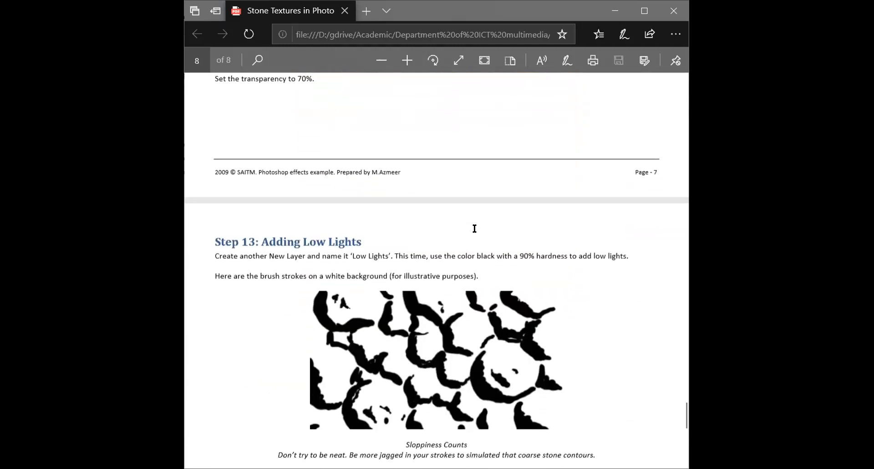
scroll(458, 332, "down", 4)
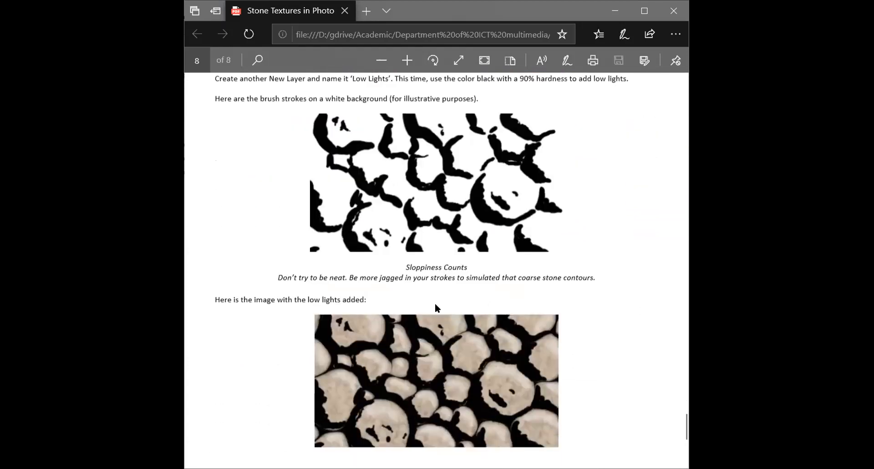
scroll(448, 269, "down", 4)
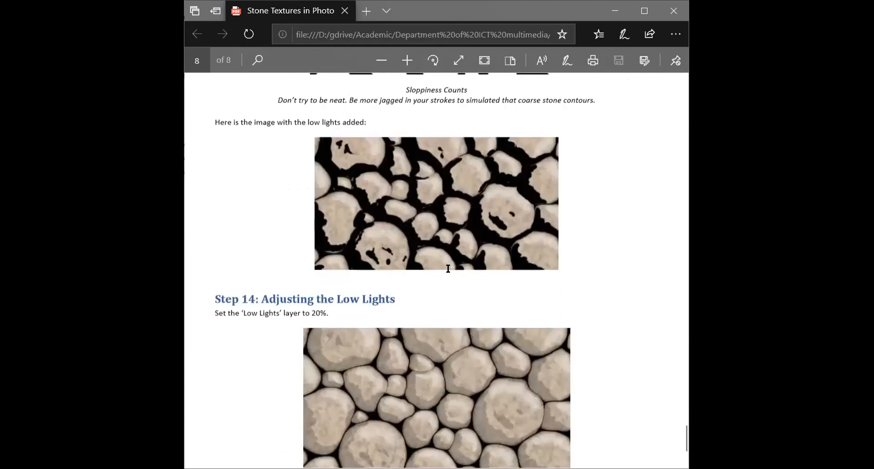
- Read Step 14 on setting the Low Lights layer to 20%, highlighting the value, and return to the guide's first page
scroll(448, 269, "down", 1)
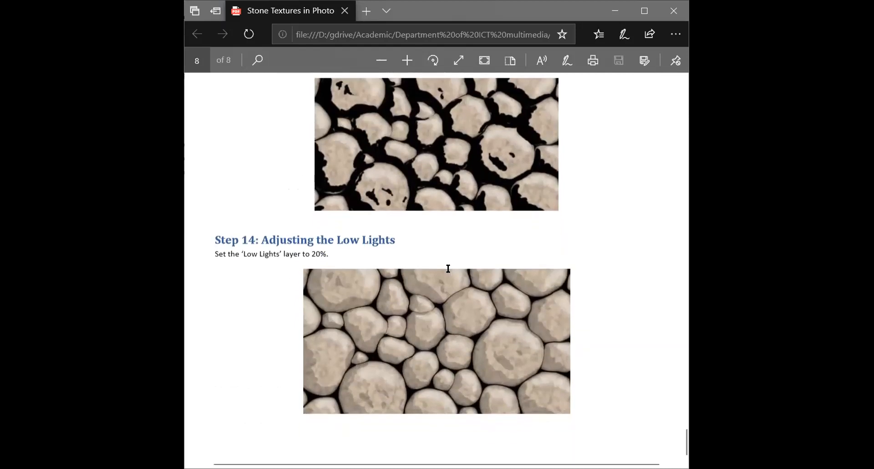
scroll(448, 269, "down", 1)
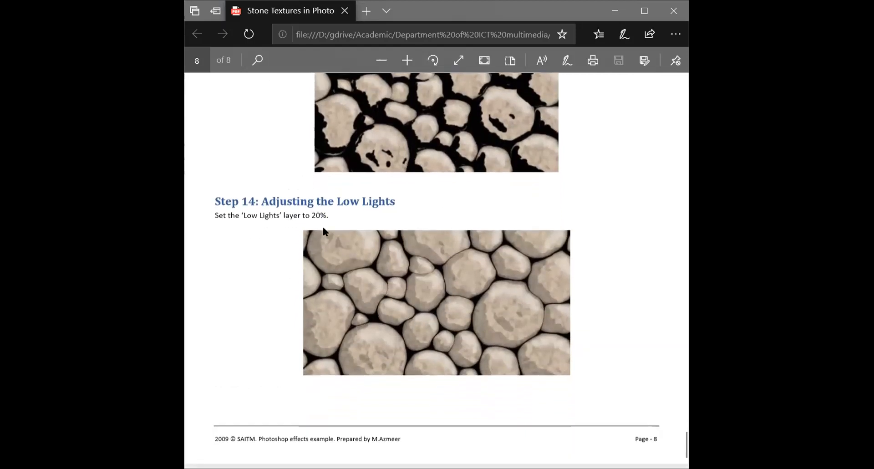
left_click_drag(311, 216, 326, 215)
left_click(473, 284)
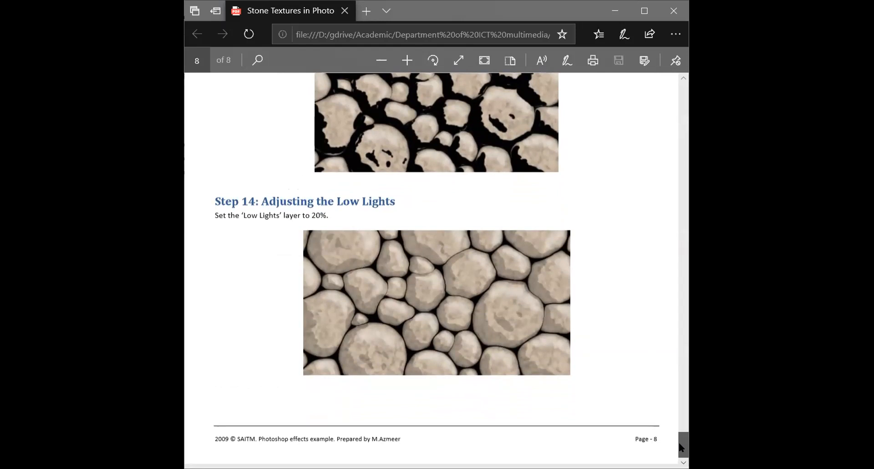
left_click_drag(682, 446, 686, 95)
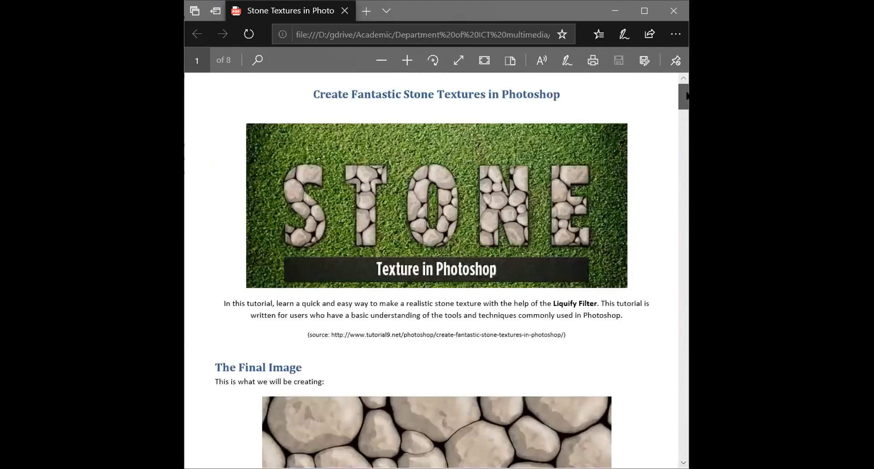
scroll(456, 222, "up", 1)
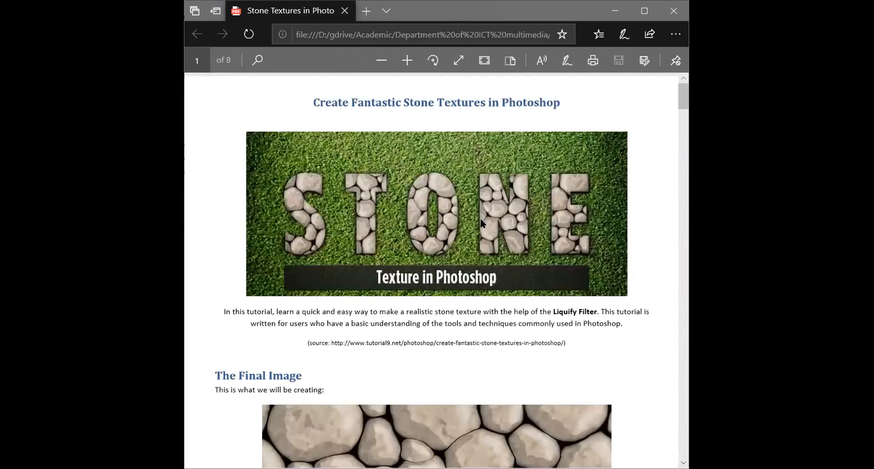
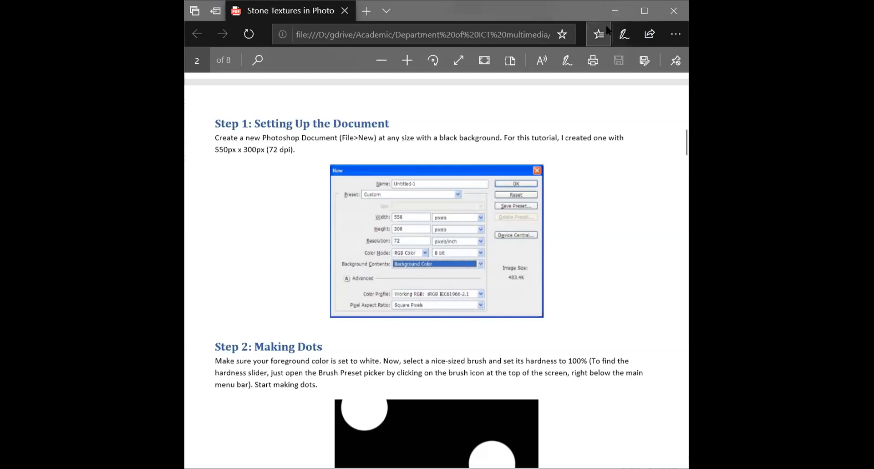
- Switch to the Digital Art assignment submission form in Google Docs and examine its title, details table and instructions
left_click(633, 15)
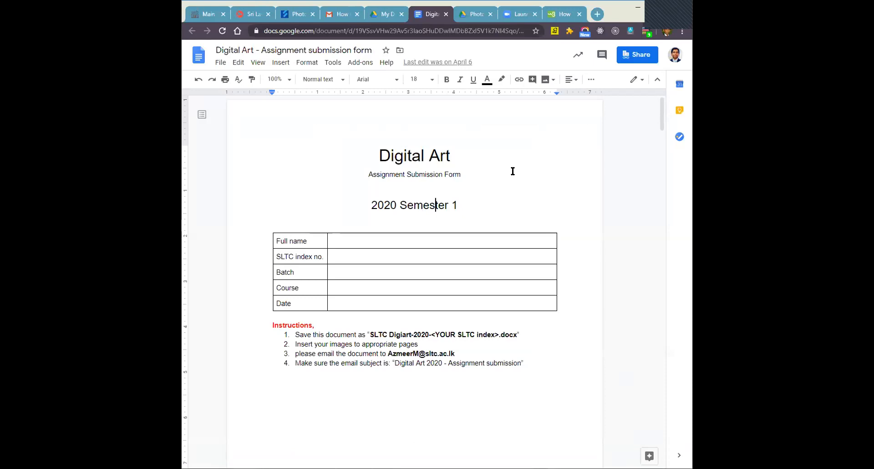
left_click(459, 205)
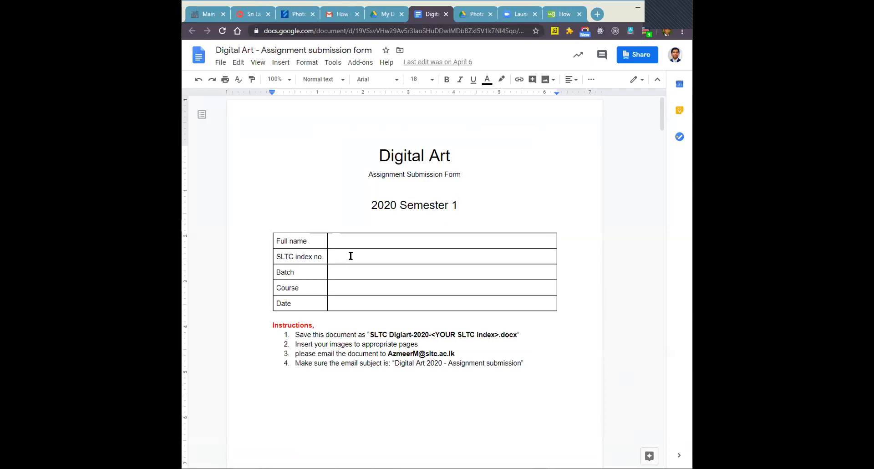
left_click(372, 240)
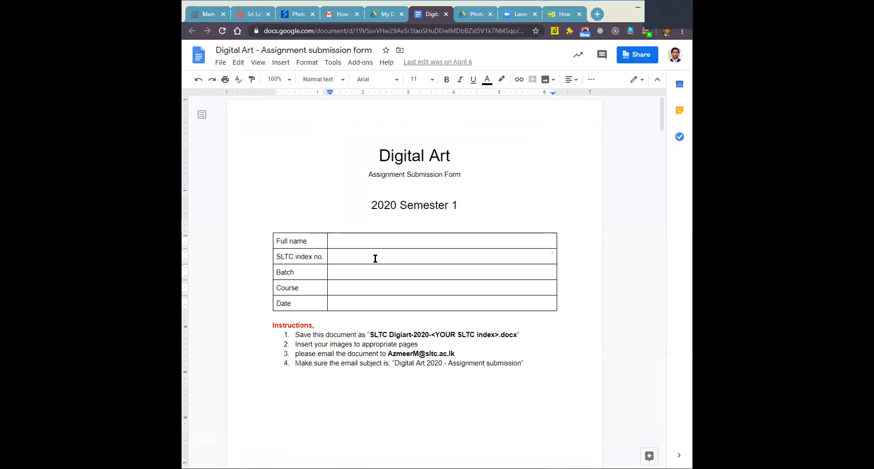
left_click(341, 302)
- Look through the form's activity pages from Activity 1: Greeting Card to Activity 6: Paperclip
left_click_drag(662, 123, 660, 166)
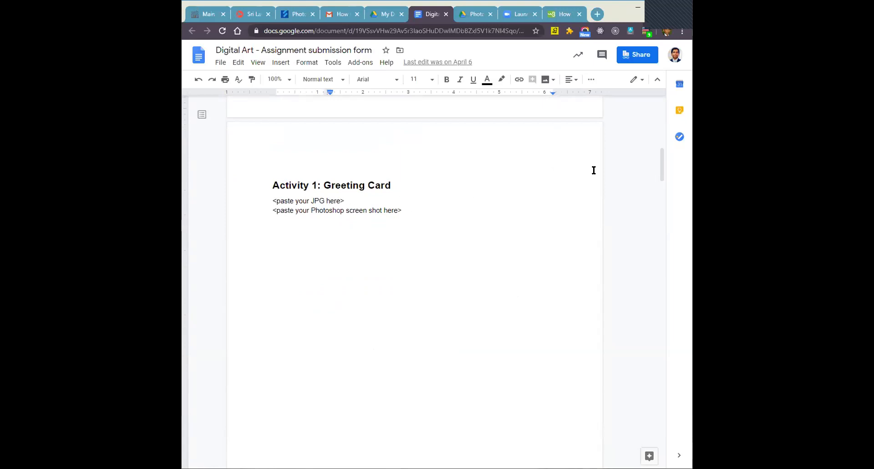
left_click_drag(661, 161, 661, 209)
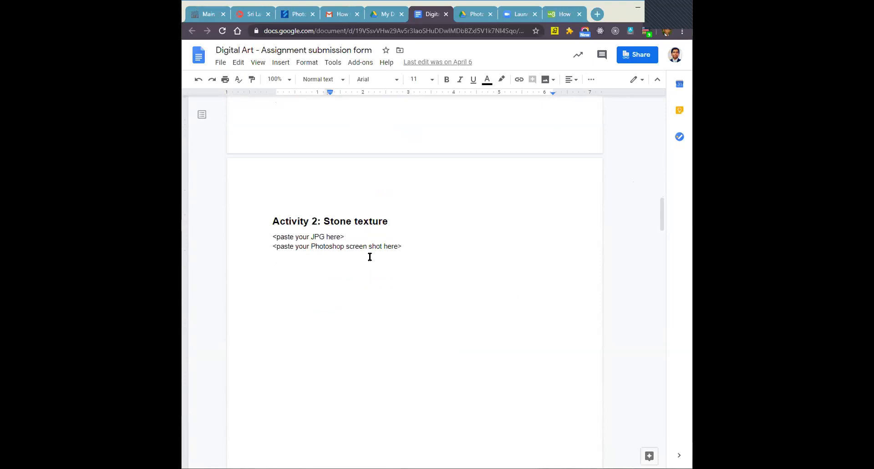
left_click_drag(659, 208, 660, 268)
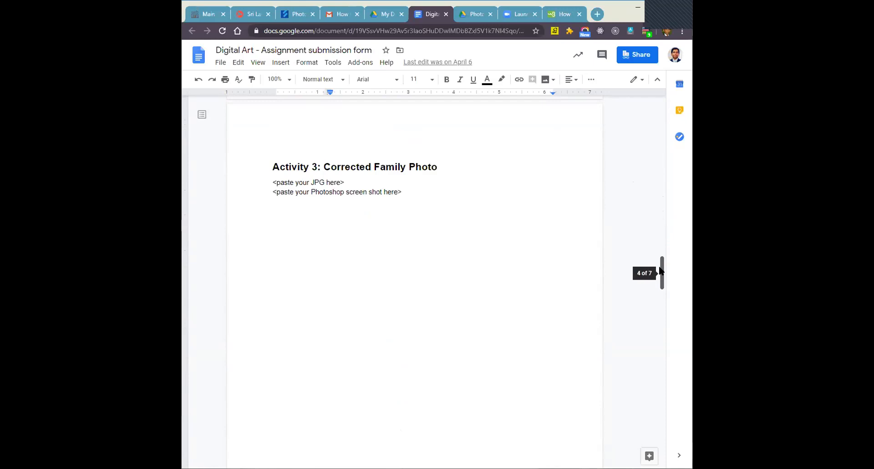
left_click_drag(660, 271, 660, 318)
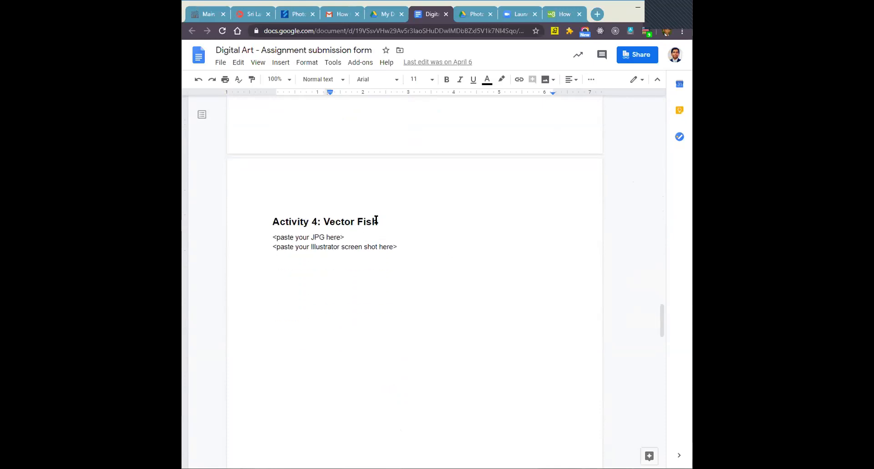
left_click_drag(661, 318, 657, 433)
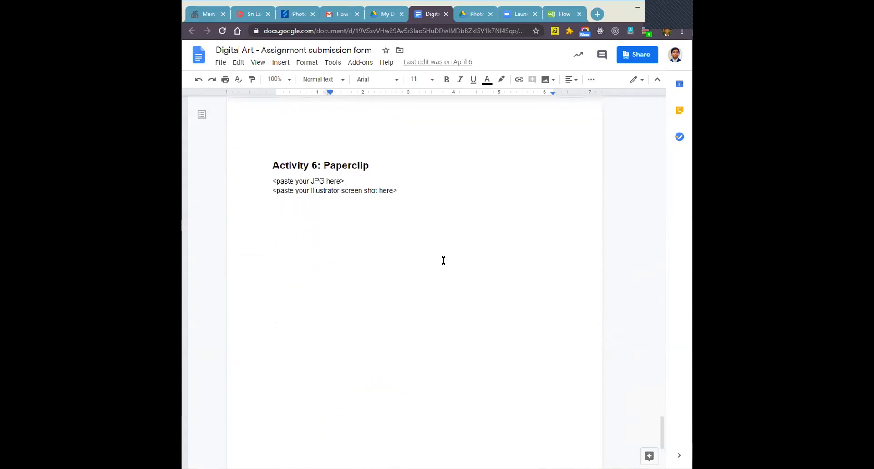
- Highlight the JPG placeholder under Activity 1, and the JPG and Photoshop screen shot placeholders under Activity 2: Stone texture
left_click_drag(663, 430, 663, 160)
left_click_drag(272, 234, 349, 234)
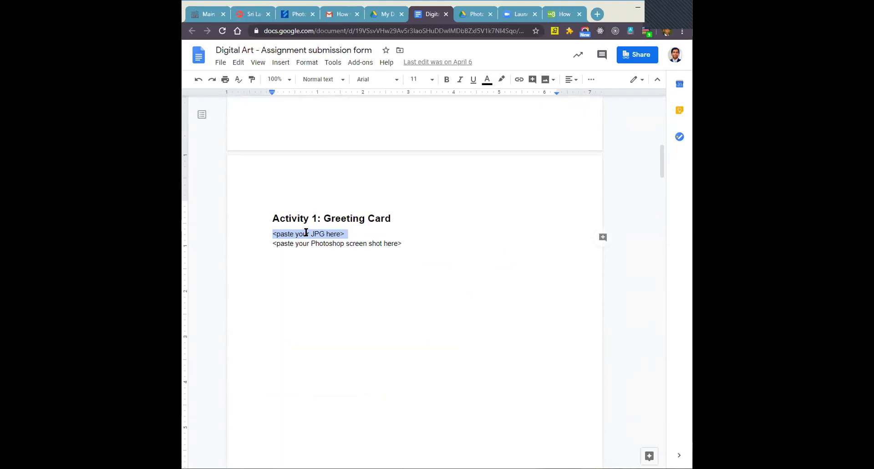
scroll(496, 198, "down", 8)
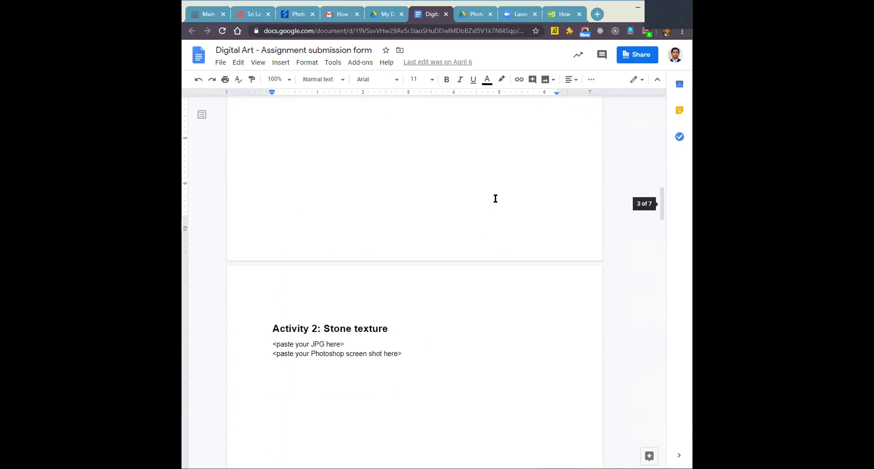
scroll(495, 198, "down", 3)
left_click_drag(271, 201, 344, 202)
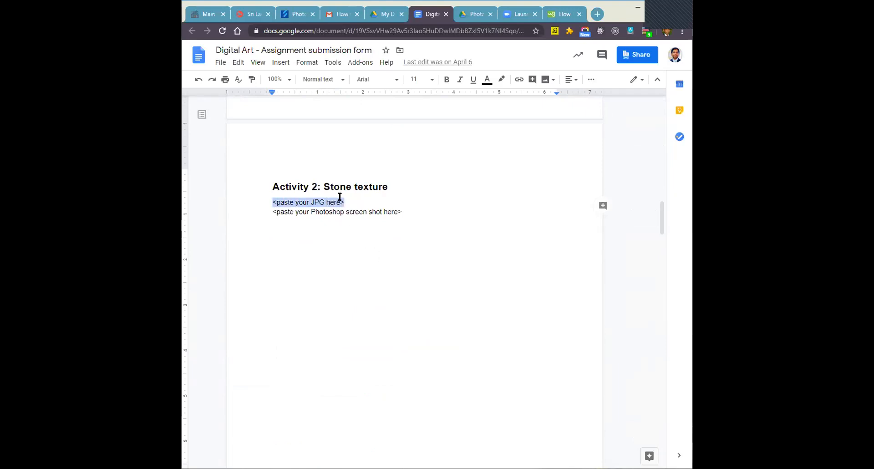
left_click(272, 212)
left_click_drag(283, 212, 402, 212)
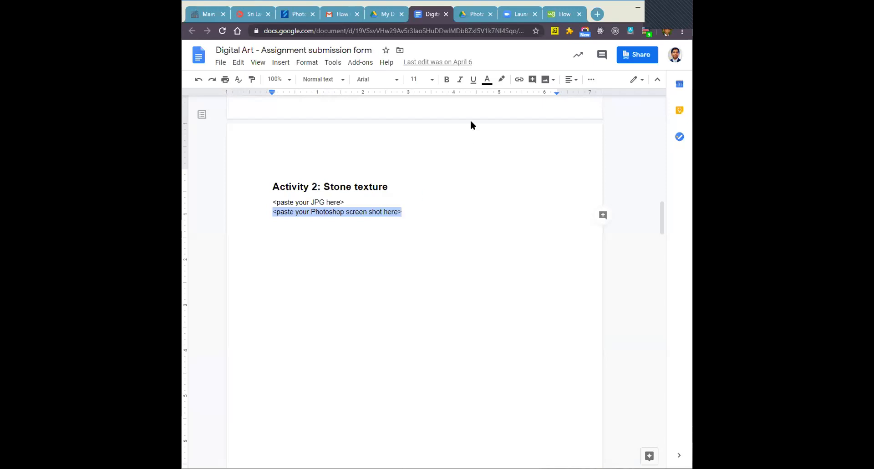
- Return to the Activity 1: Greeting Card page and place the cursor in its heading
left_click(296, 184)
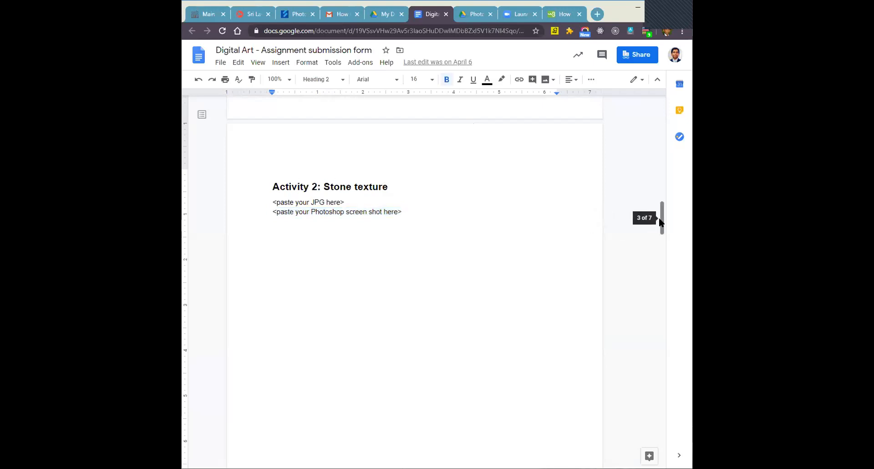
left_click_drag(659, 217, 664, 174)
left_click(322, 146)
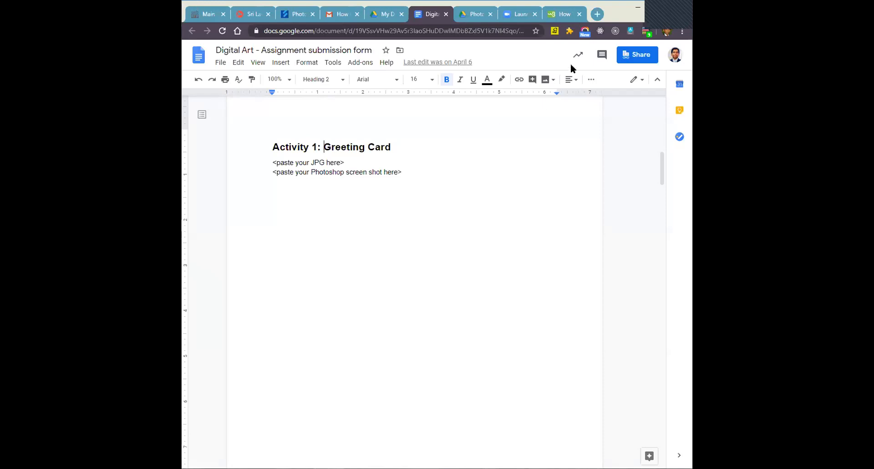
- Search Google Images for "vesak greetings card" in a new browser tab
left_click(597, 14)
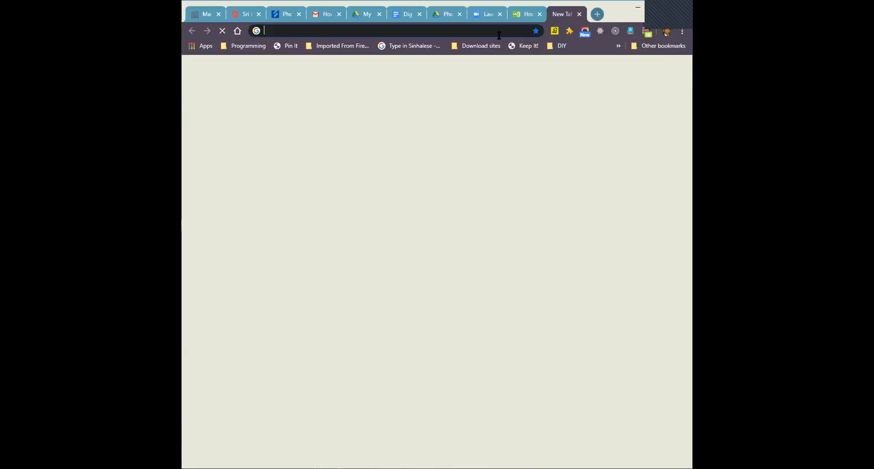
type("ve")
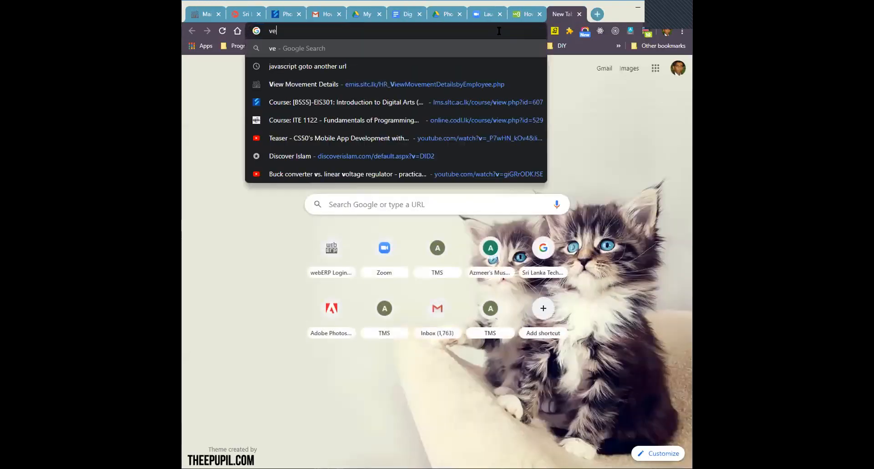
type("sak greetings")
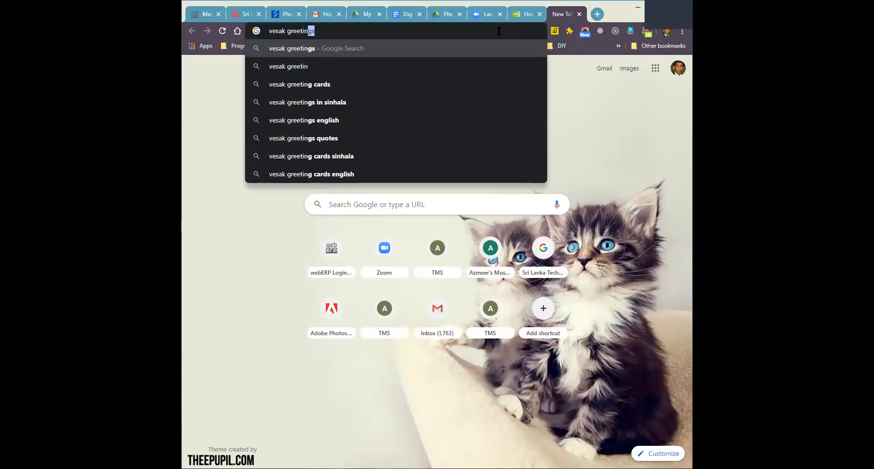
type(" card")
key("Return")
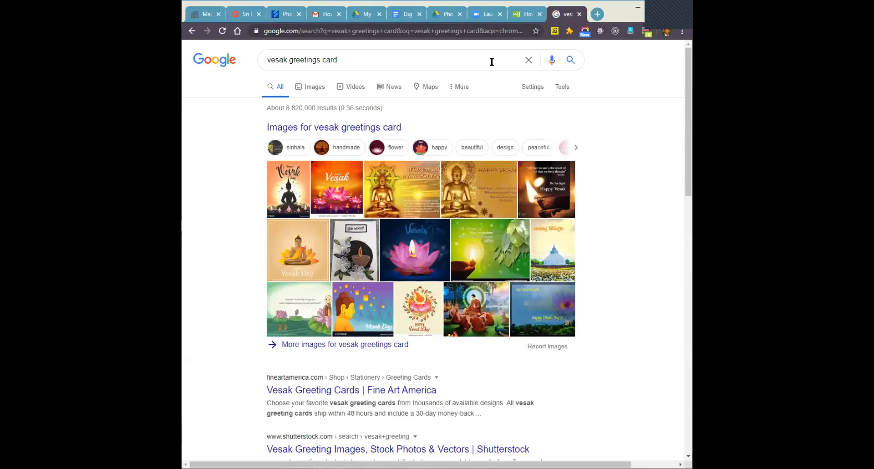
left_click(309, 89)
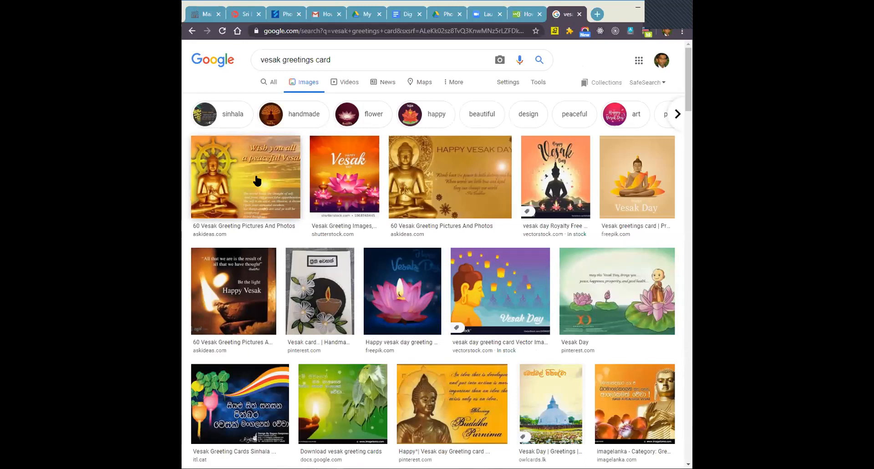
- Preview the Shutterstock lotus card with its related images and the handmade Pinterest card with flowers and an oil lamp
left_click(337, 164)
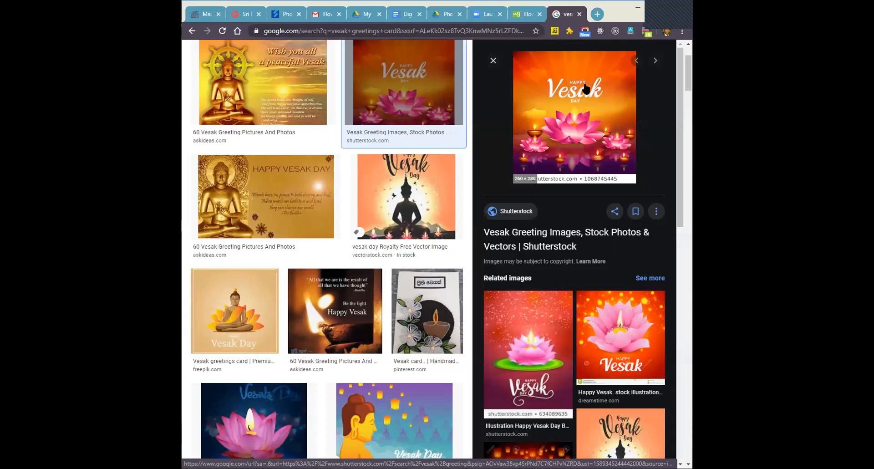
scroll(587, 89, "down", 2)
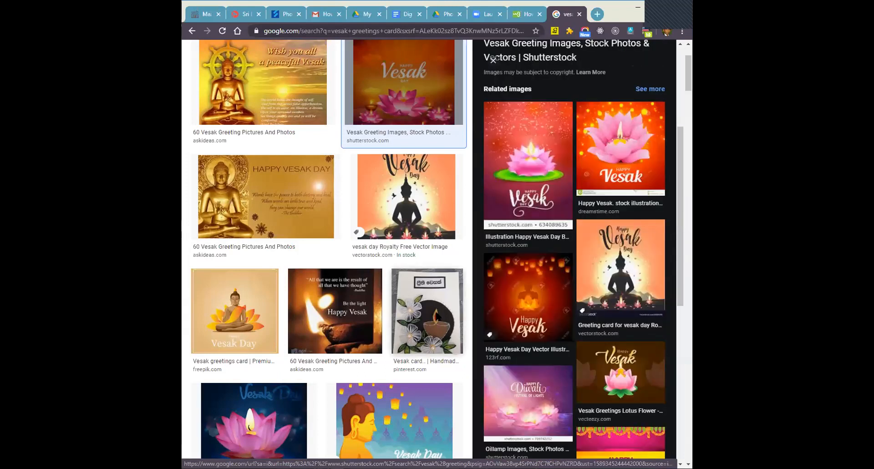
left_click(436, 317)
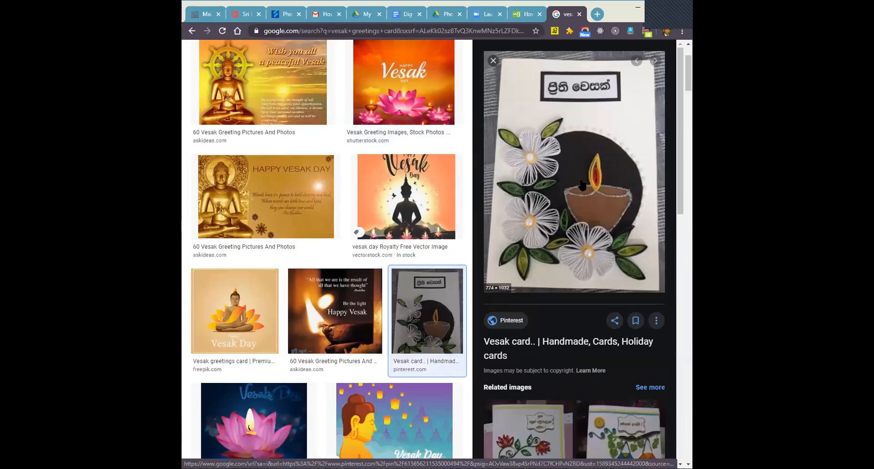
scroll(335, 214, "down", 5)
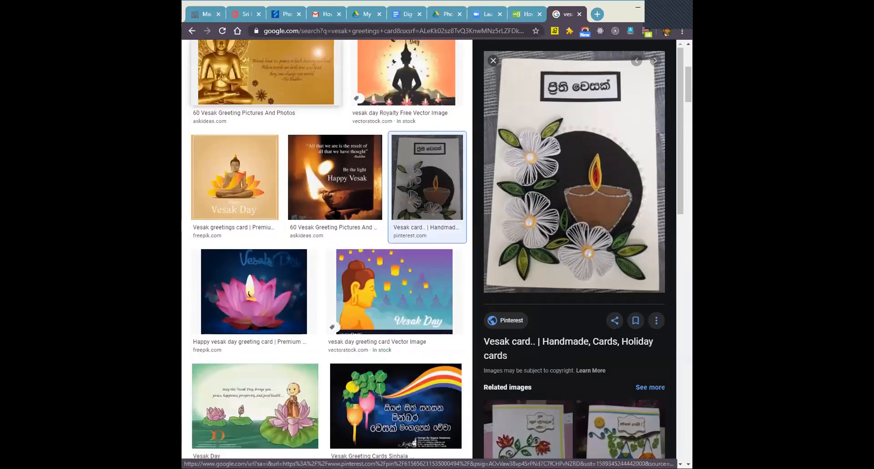
- Preview the VectorStock Buddha card, the Sinhala greeting card and its related lantern wallpaper, and return to the first results
left_click(379, 174)
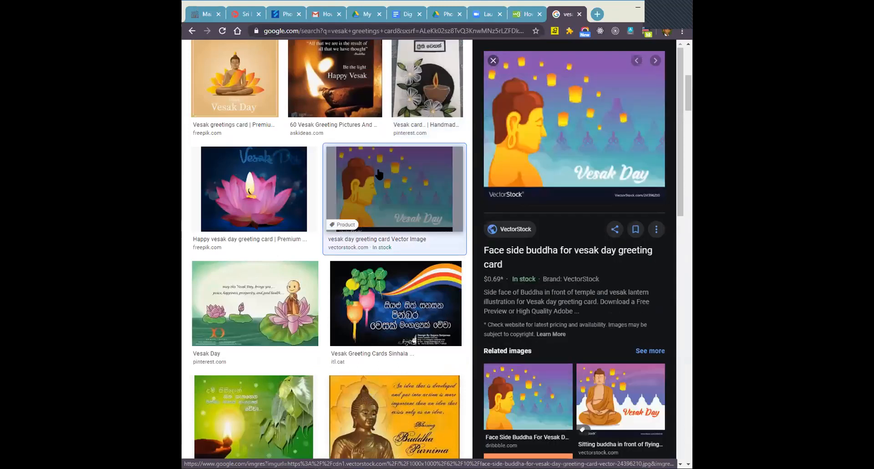
scroll(379, 175, "down", 3)
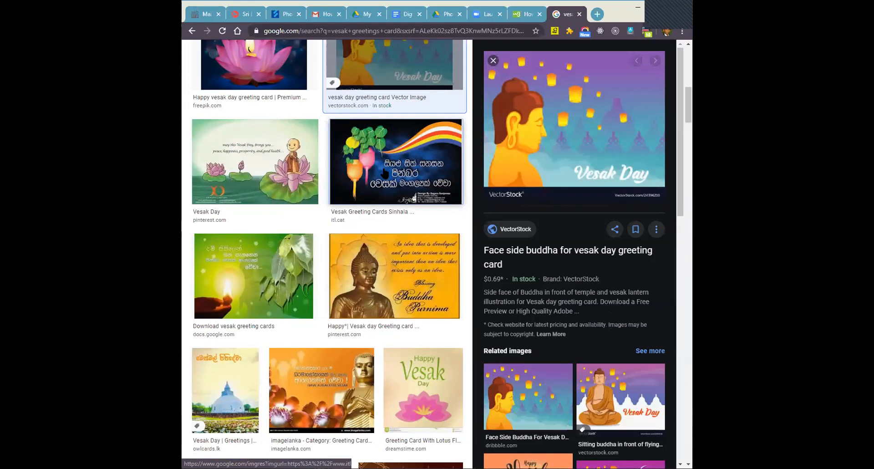
left_click(385, 173)
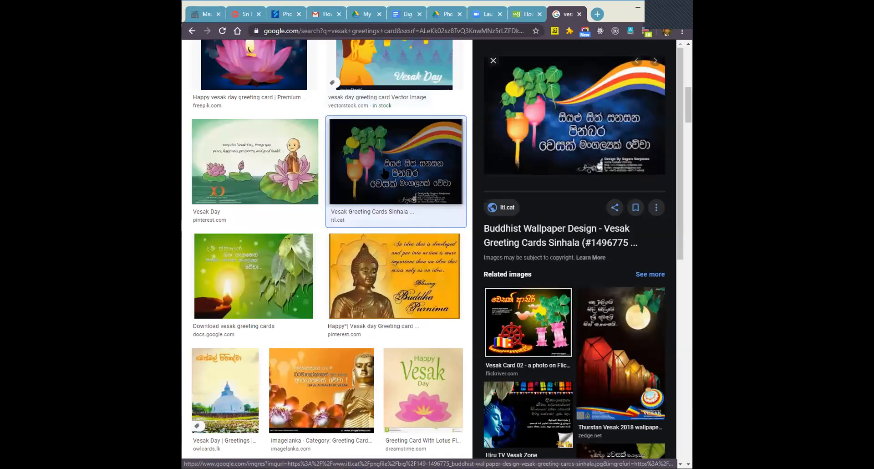
left_click(620, 353)
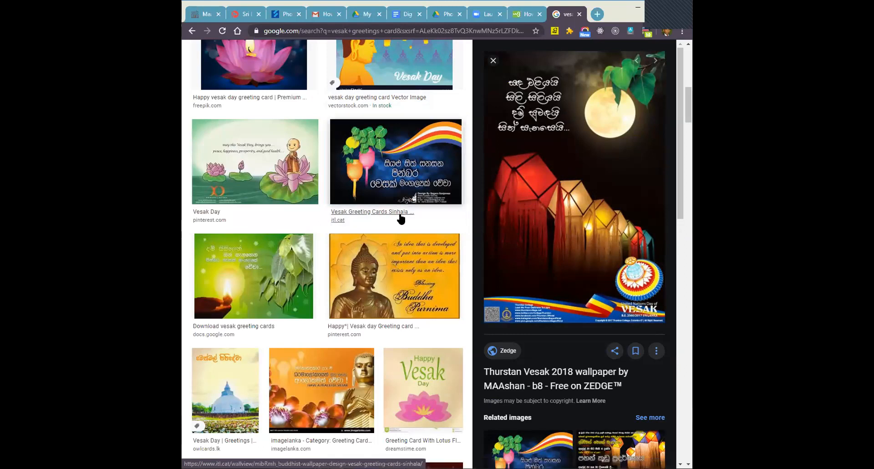
scroll(401, 220, "down", 1)
scroll(401, 220, "down", 1)
scroll(401, 220, "up", 10)
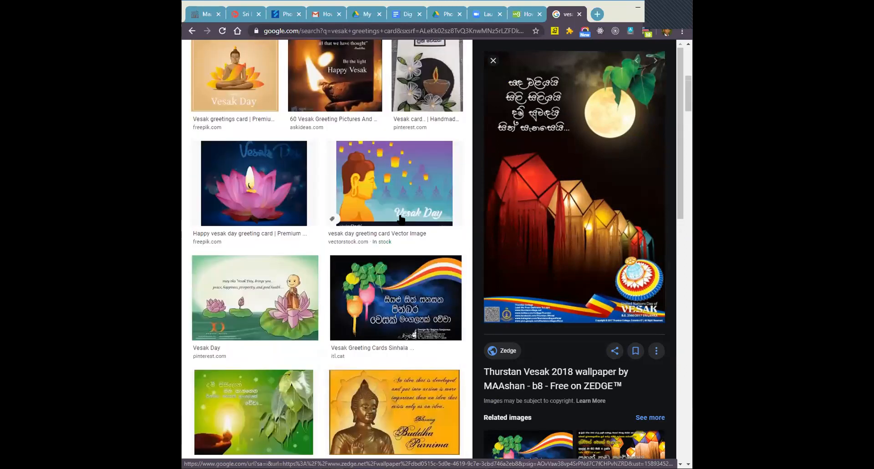
scroll(401, 220, "up", 1)
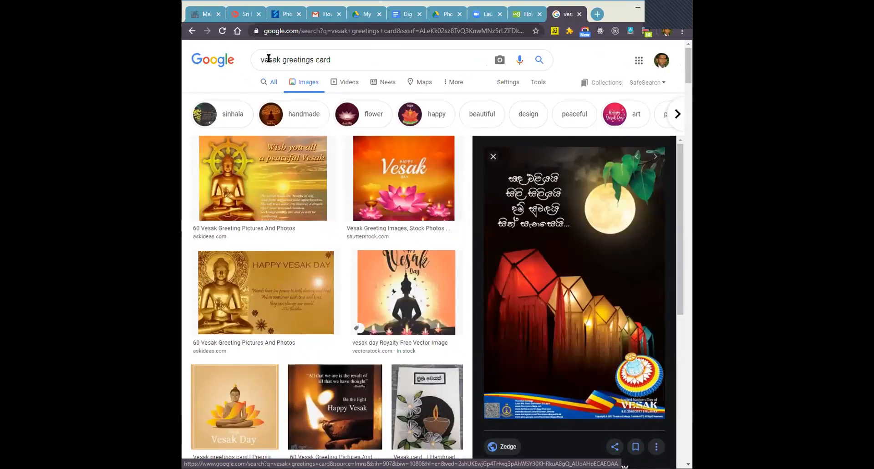
- Search Google Images for "corona greetings card" in place of the Vesak search
double_click(268, 59)
type("corona")
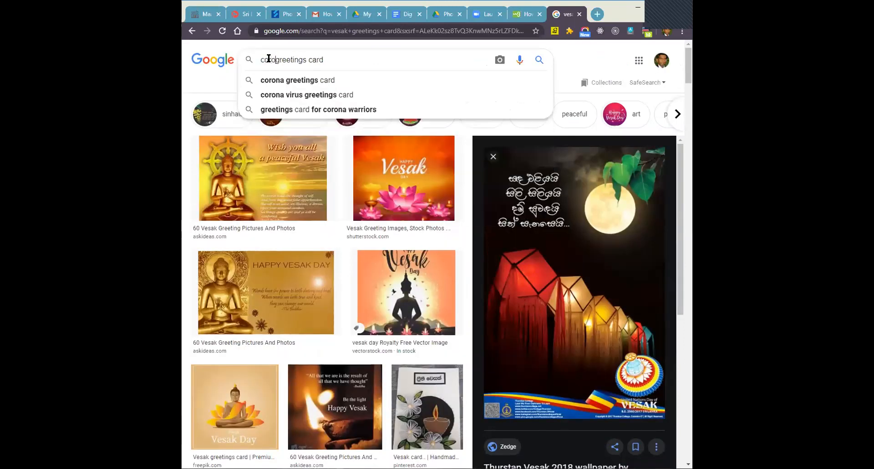
key("Return")
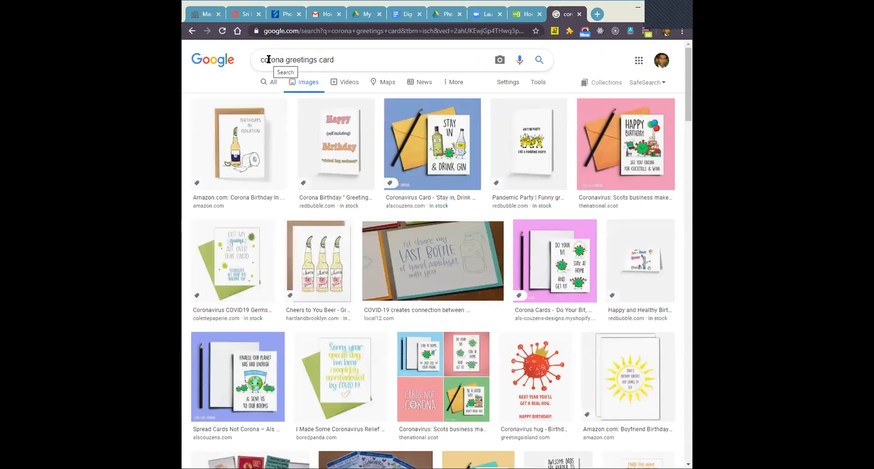
- Preview the coronavirus hug birthday card, the "Do Your Bit, Stay Home & Get Fit" card and the related isolating card with its related images
left_click(550, 367)
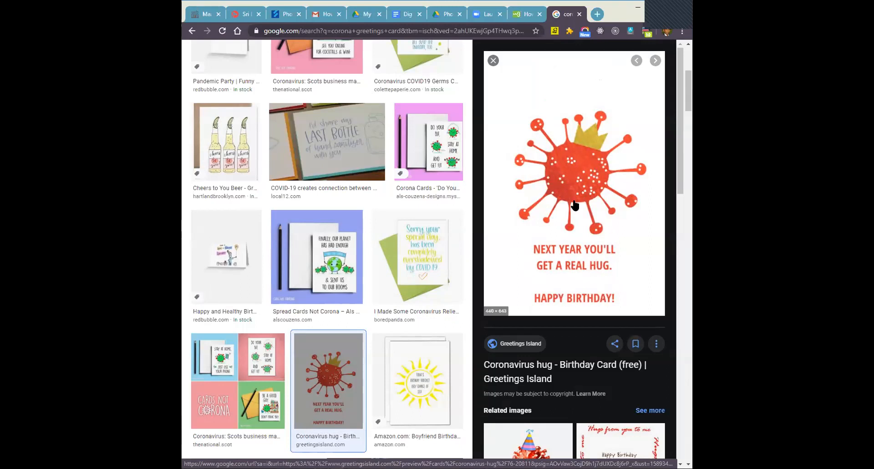
left_click(446, 146)
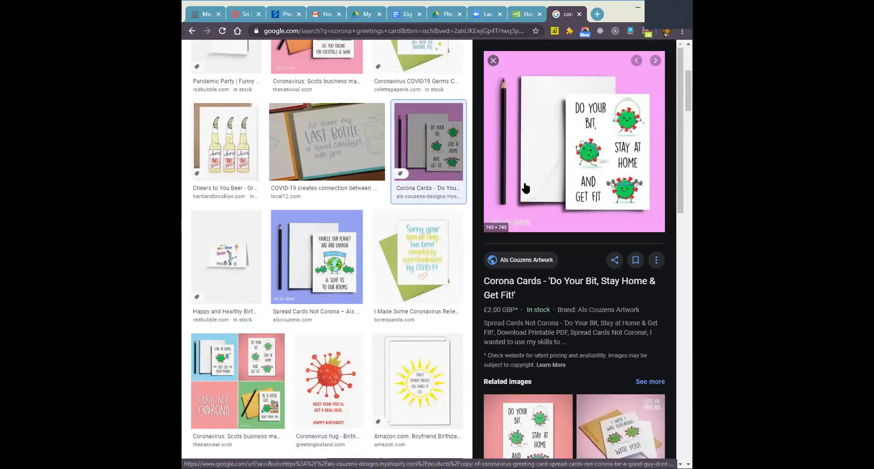
scroll(526, 187, "down", 3)
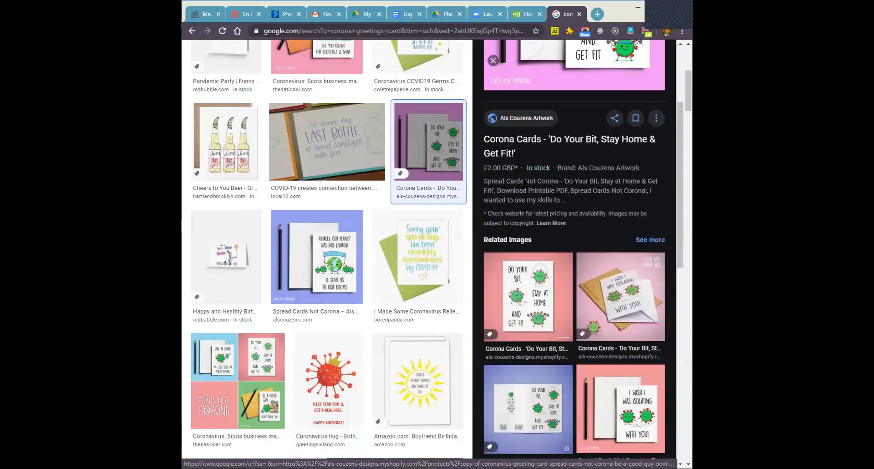
left_click(610, 290)
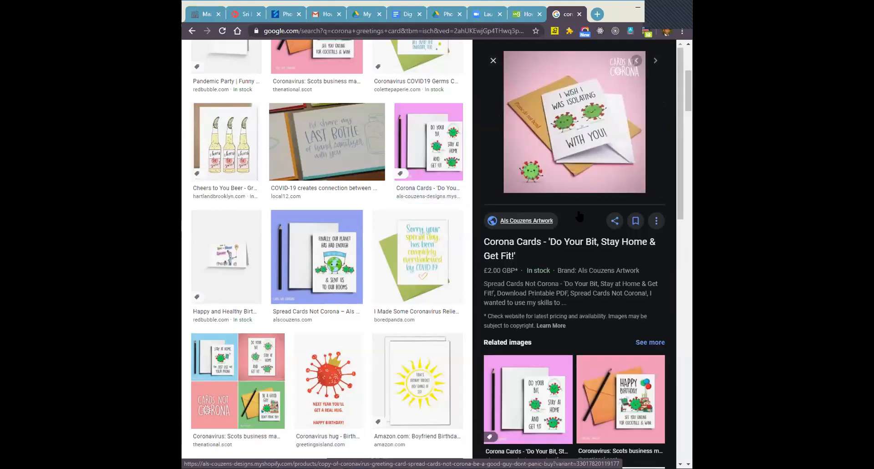
scroll(579, 216, "down", 6)
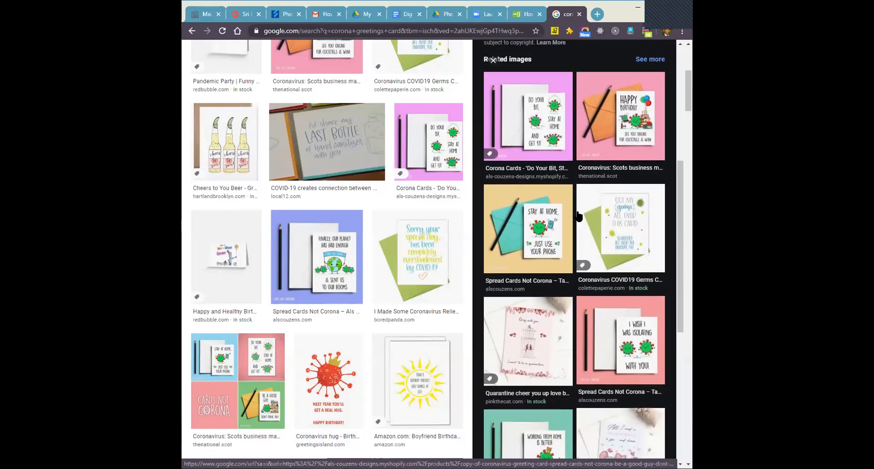
scroll(551, 230, "down", 2)
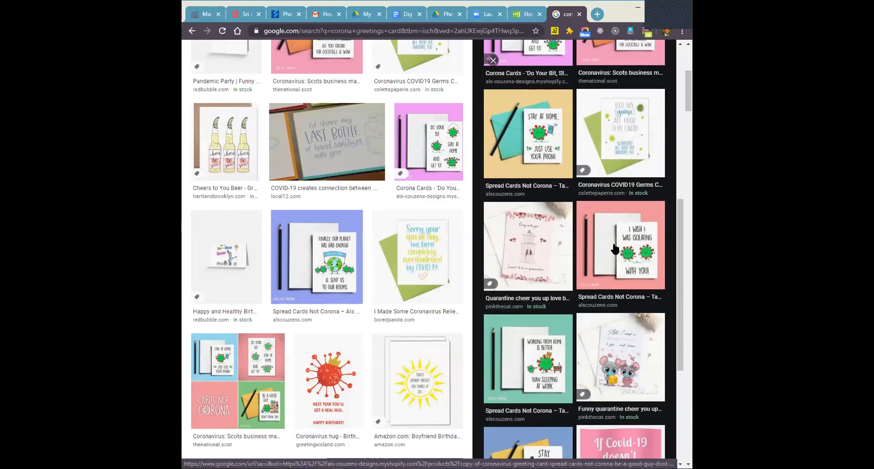
- Preview the "Working from home" card and the "Stay In" card with the little house, and return to the first results
left_click(528, 359)
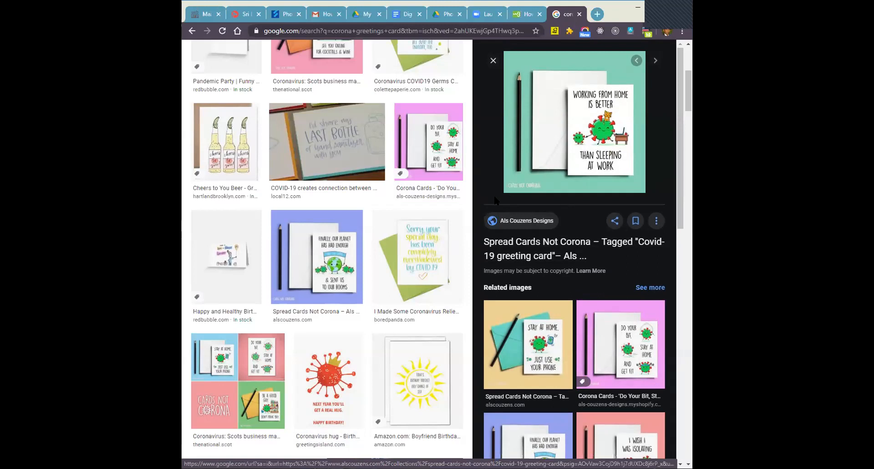
scroll(427, 181, "down", 4)
scroll(428, 181, "down", 3)
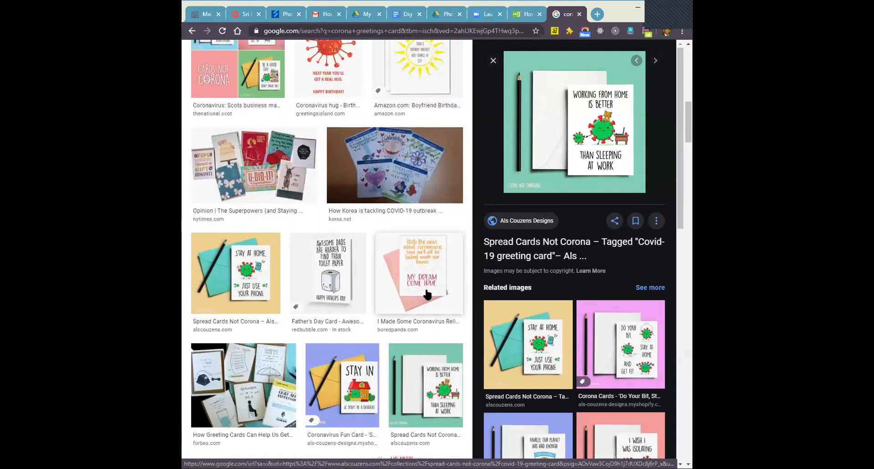
left_click(362, 374)
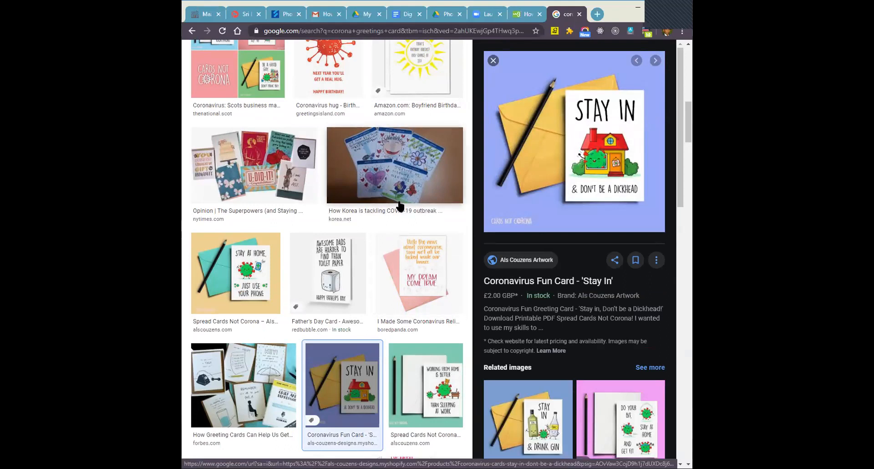
scroll(399, 206, "up", 6)
scroll(400, 206, "up", 3)
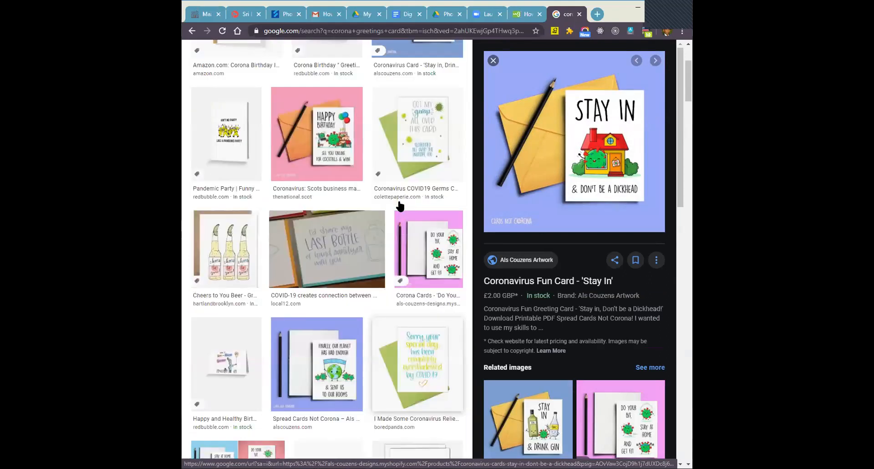
scroll(400, 206, "up", 3)
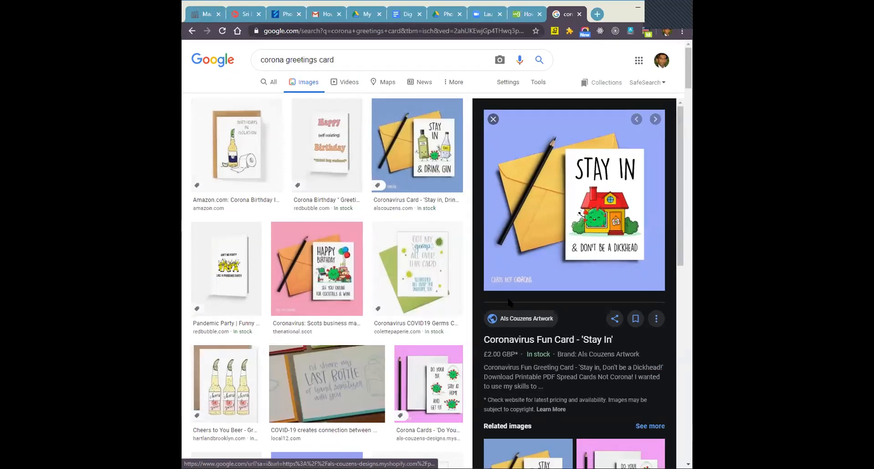
- Return to the Digital Art assignment submission form and look through the document's version history and download options
left_click(406, 15)
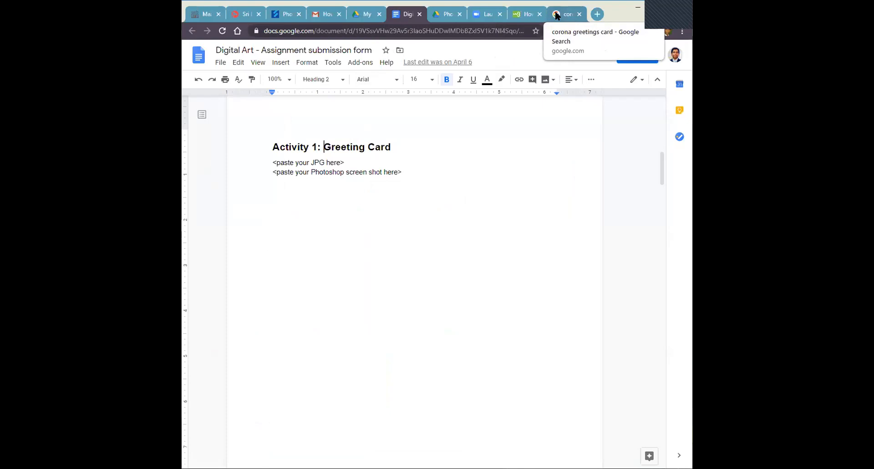
left_click(223, 64)
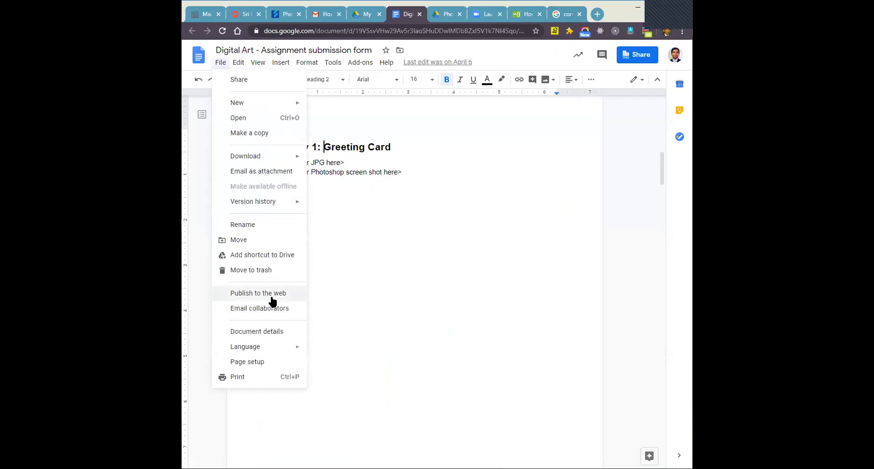
mouse_move(244, 204)
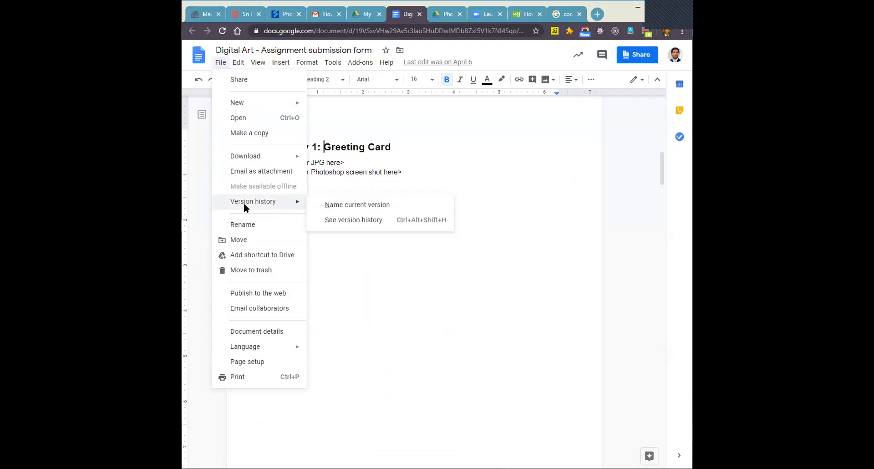
mouse_move(267, 156)
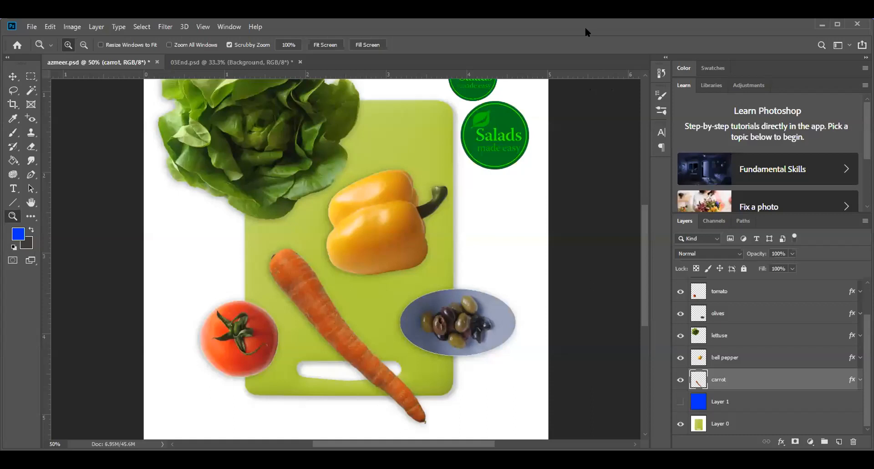
- Switch to Photoshop and close all open documents, discarding the changes to 03End.psd and saving the other salad document
left_click(32, 26)
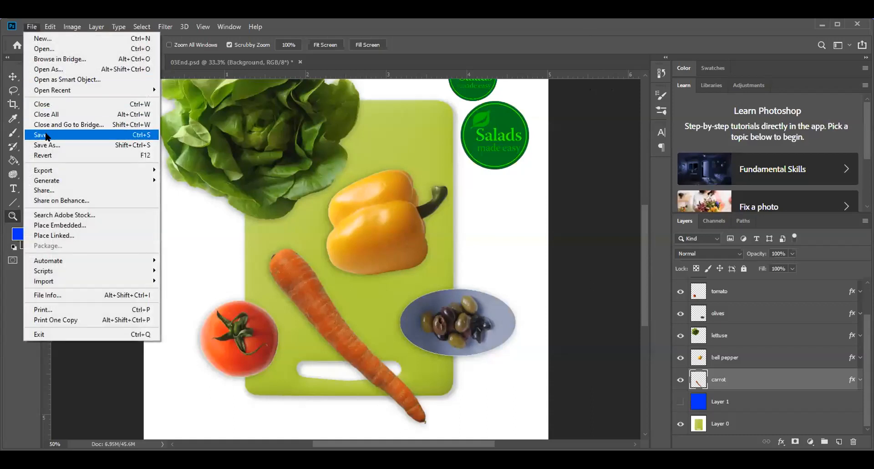
left_click(46, 113)
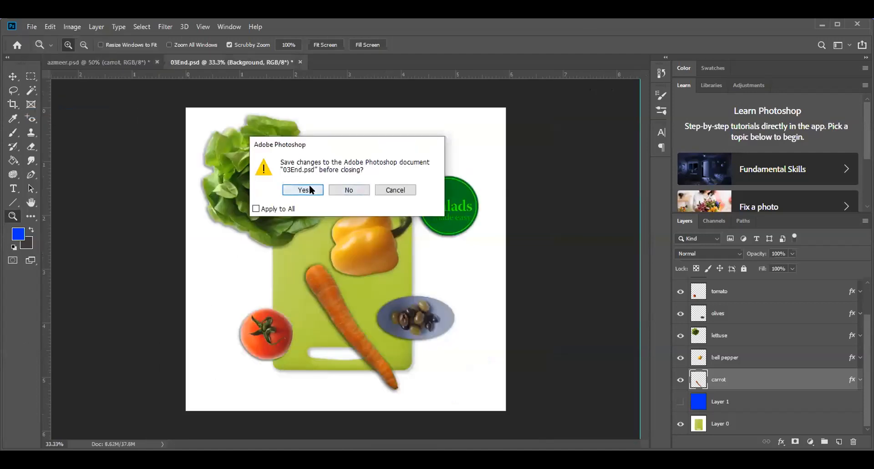
left_click(336, 187)
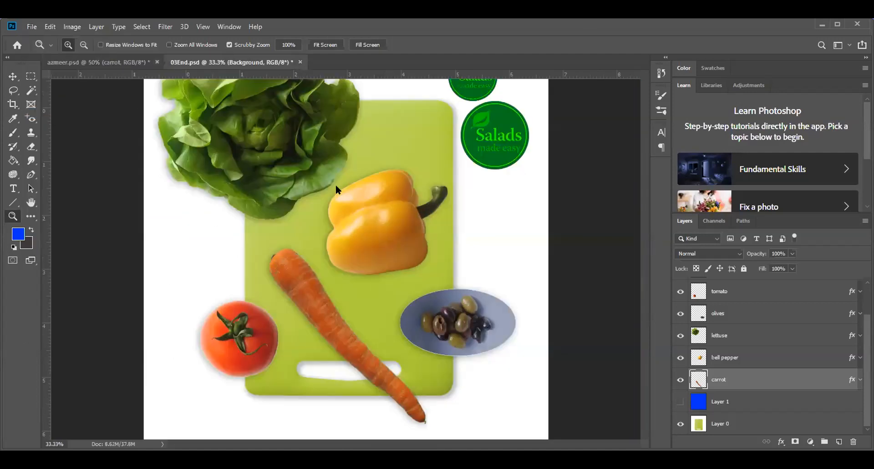
left_click(299, 191)
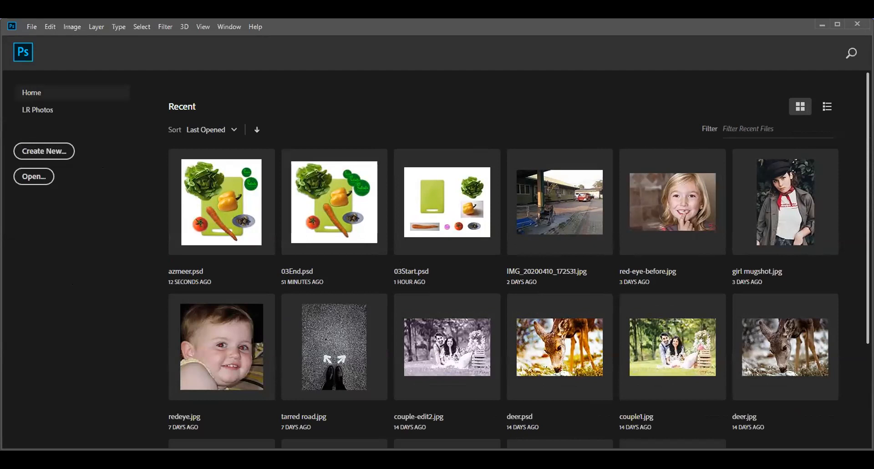
- Create a new document 550 pixels wide and 300 pixels high at 72 pixels/inch with a white background
key("ctrl+n")
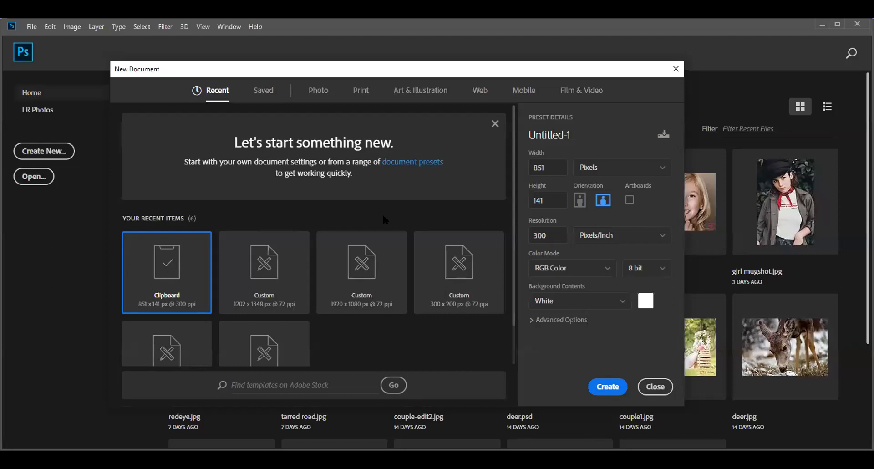
double_click(543, 162)
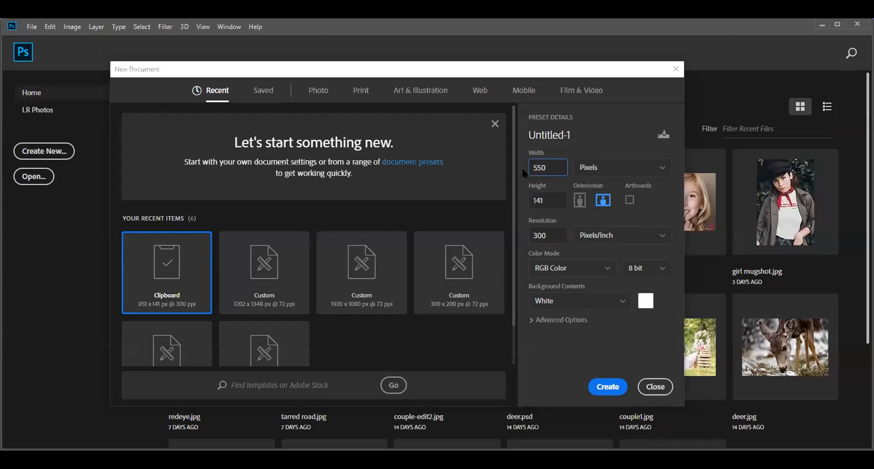
double_click(540, 201)
type("300")
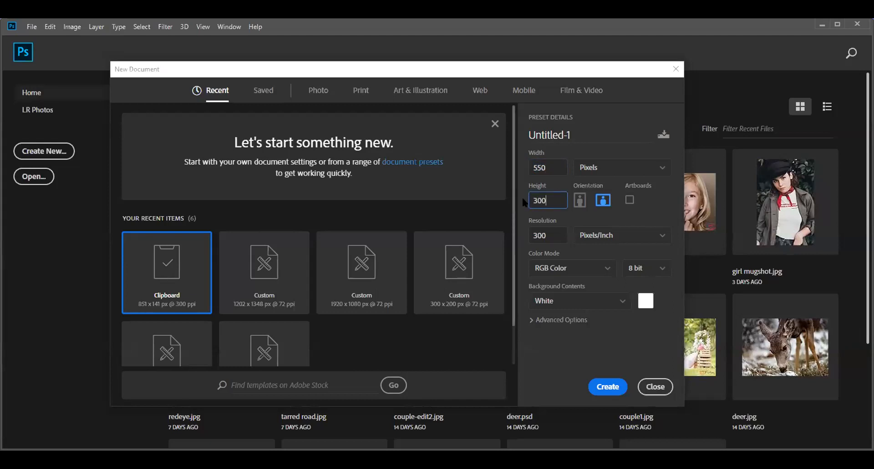
double_click(547, 232)
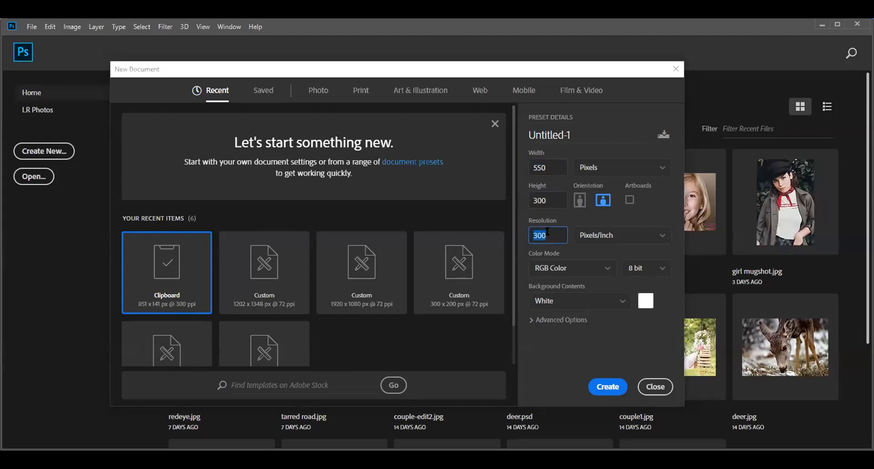
type("72")
left_click(611, 389)
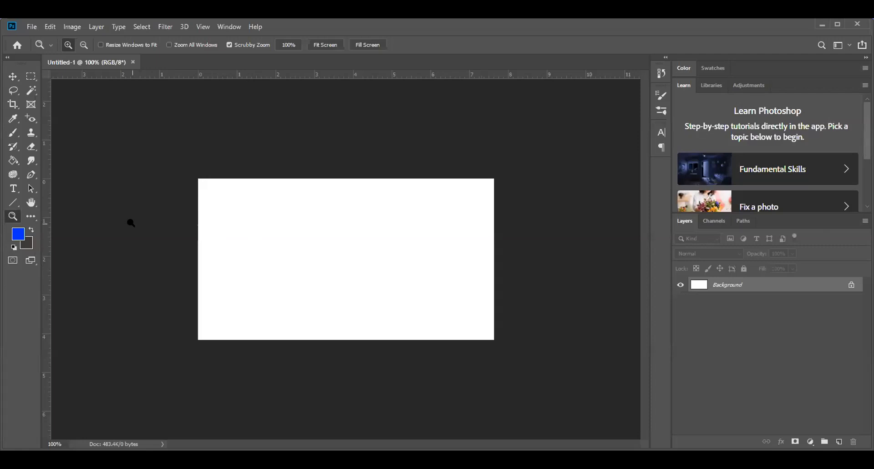
- Fill the whole Background layer with black at 100% opacity in Normal mode
left_click(49, 26)
left_click(63, 185)
key("i")
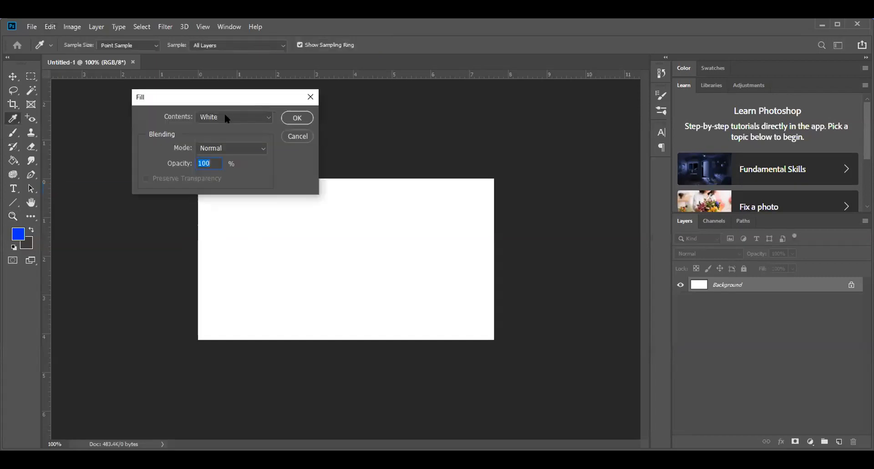
left_click(225, 116)
left_click(209, 205)
left_click(295, 118)
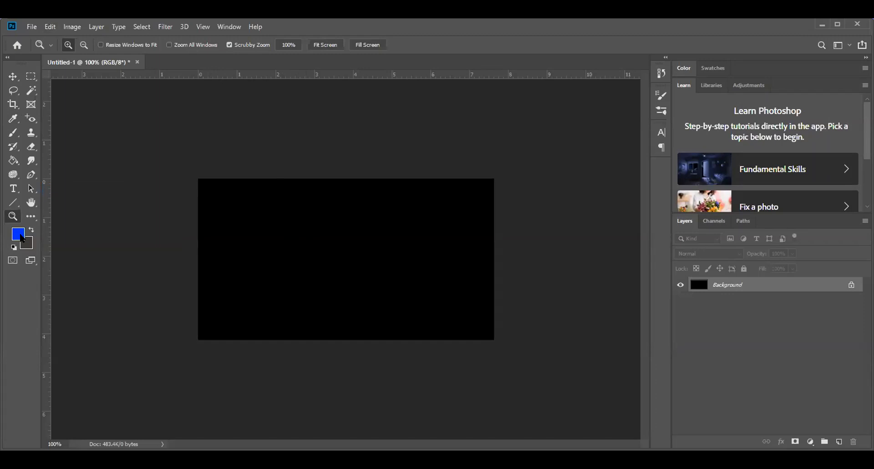
- Set the foreground color to white (ffffff) and activate the Ellipse tool
left_click(21, 237)
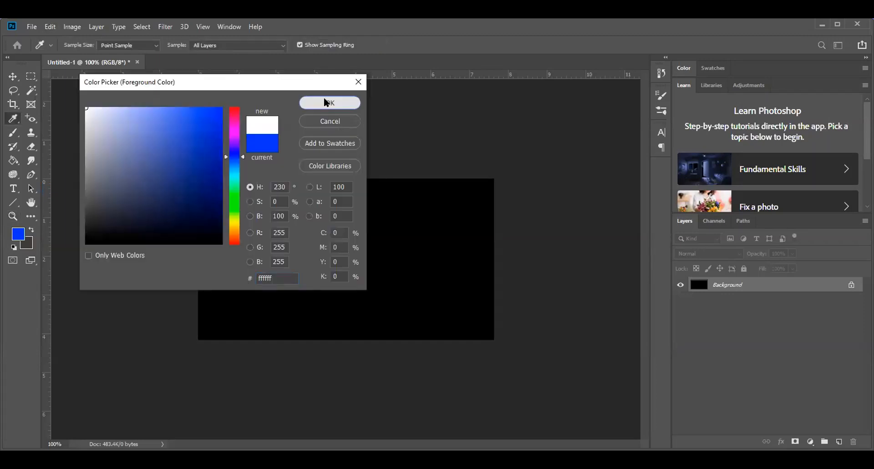
left_click(327, 99)
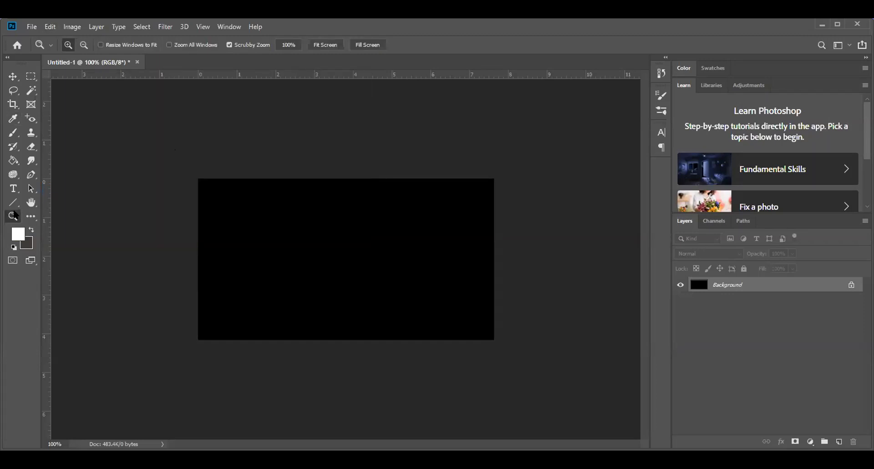
left_click(14, 203)
left_click_drag(13, 202, 63, 225)
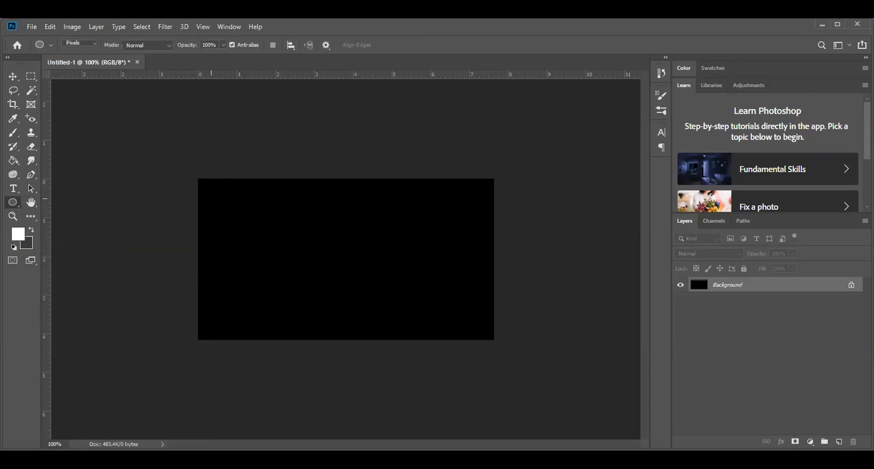
- Draw white circles of varying sizes on the black background, a large one at the canvas's upper-left corner and the rest across its right half
left_click_drag(191, 160, 283, 251)
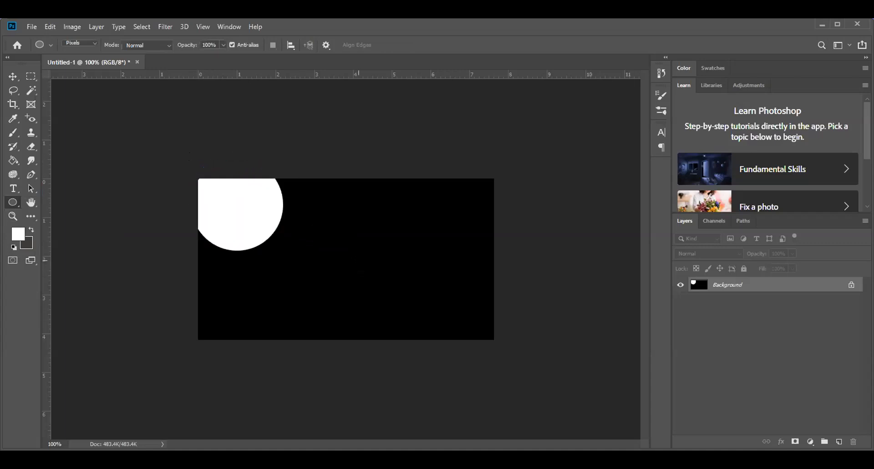
left_click_drag(355, 251, 400, 296)
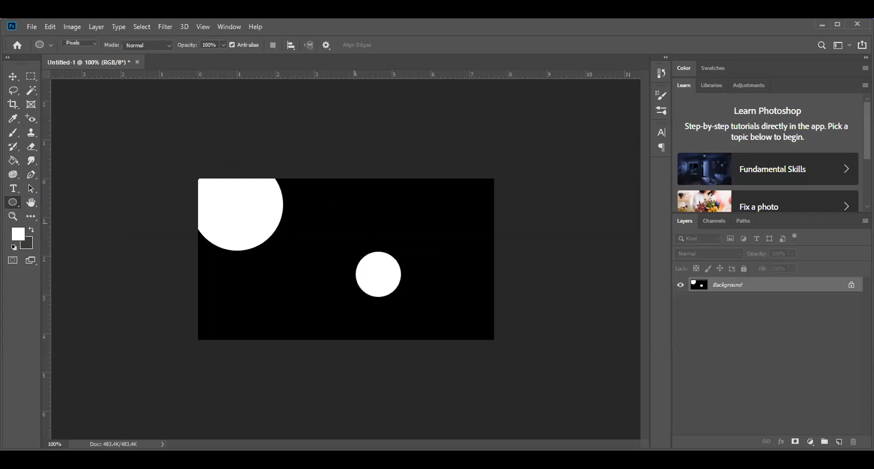
left_click_drag(329, 194, 380, 244)
mouse_move(393, 163)
left_mouse_down()
mouse_move(450, 219)
mouse_move(484, 291)
mouse_move(516, 323)
left_mouse_up()
left_click_drag(434, 385, 369, 321)
left_click_drag(403, 288, 424, 311)
left_click_drag(402, 227, 439, 272)
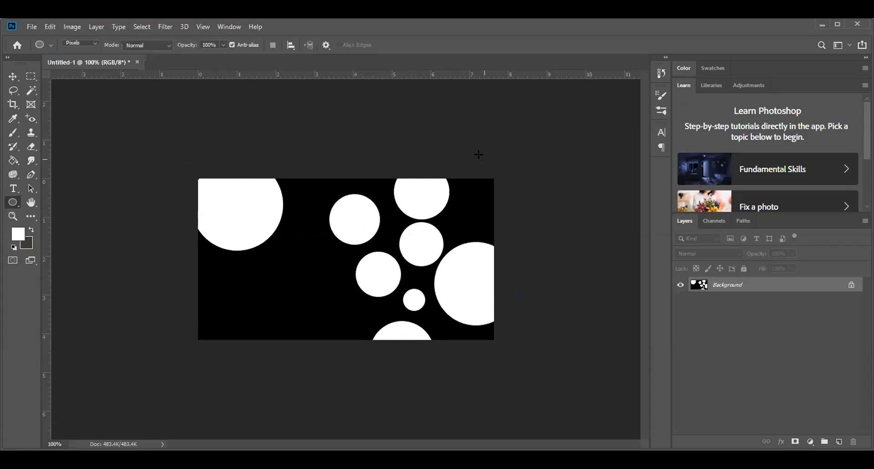
left_click_drag(473, 154, 515, 195)
left_click_drag(463, 208, 506, 224)
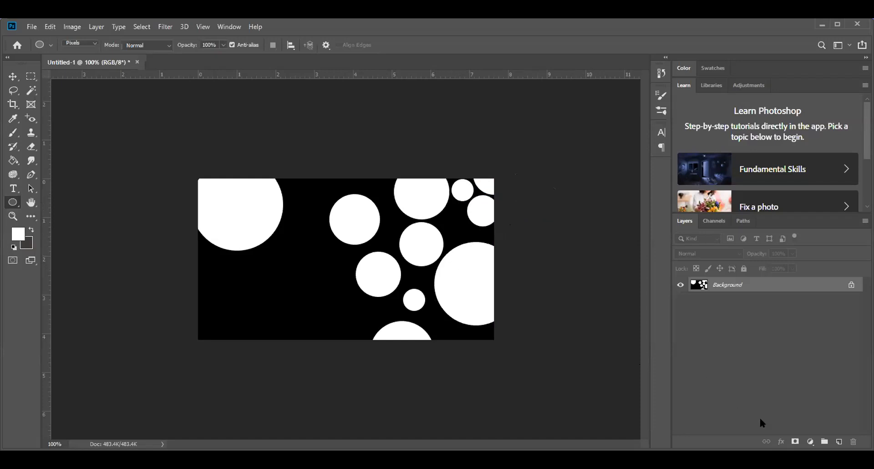
- Add a small white circle on a new layer, position it near the canvas's lower middle, and flatten the image
left_click(837, 441)
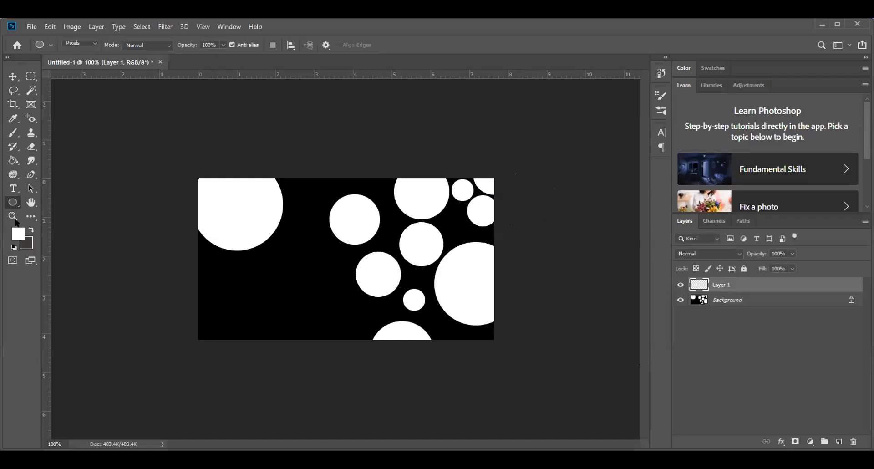
left_click_drag(257, 279, 294, 316)
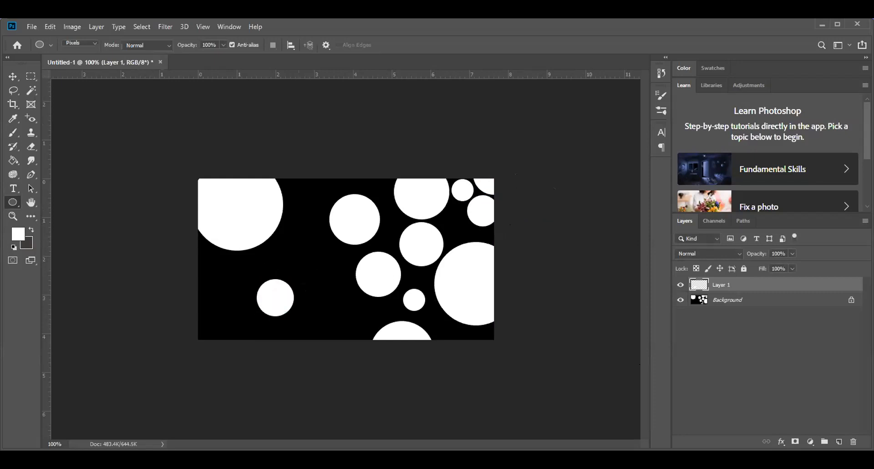
left_click(14, 78)
left_click_drag(272, 311, 353, 329)
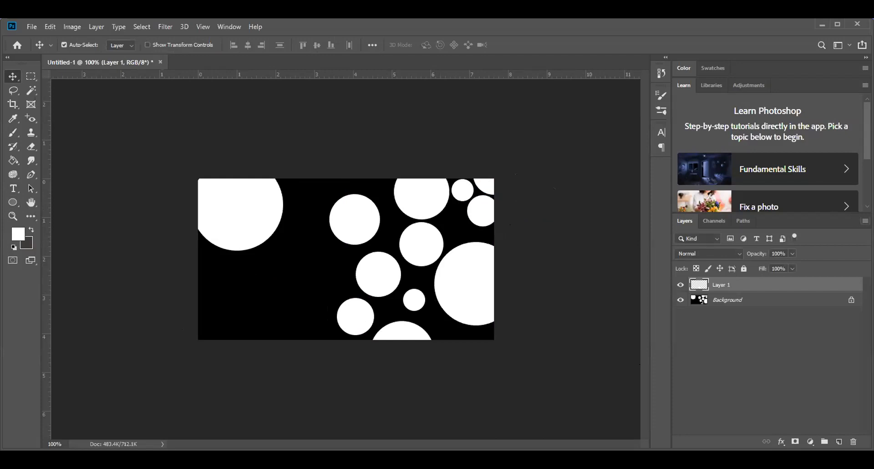
left_click(865, 220)
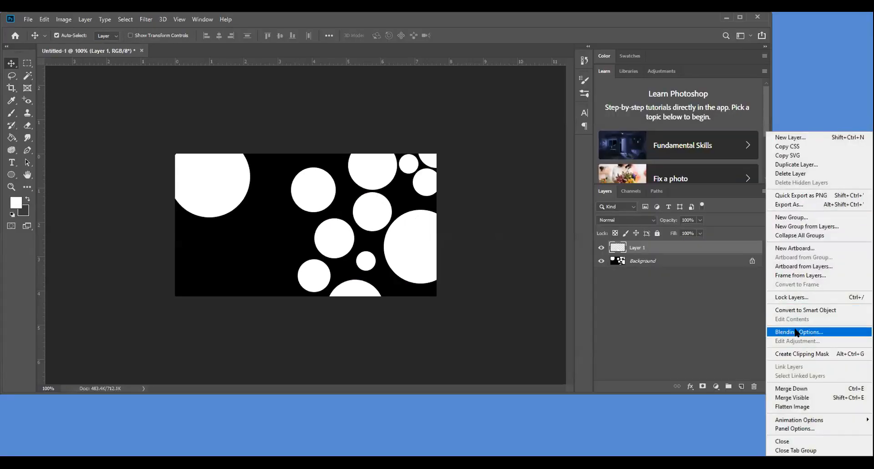
left_click(796, 406)
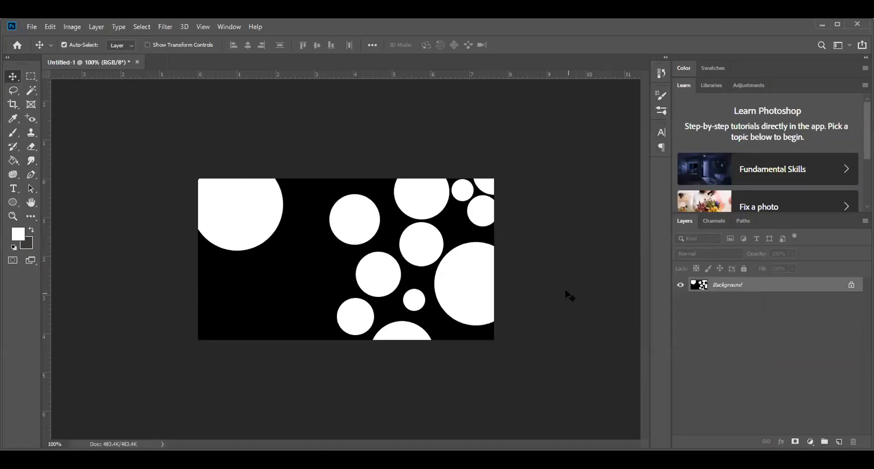
- Draw a large white circle in the lower-left part of the canvas and smaller circles in the gaps along the upper middle
left_click(13, 203)
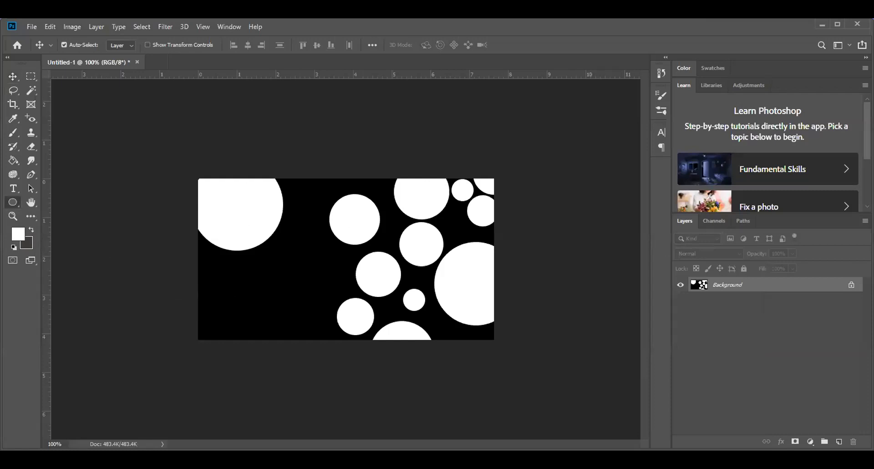
left_click_drag(223, 267, 335, 357)
key("alt+BackSpace")
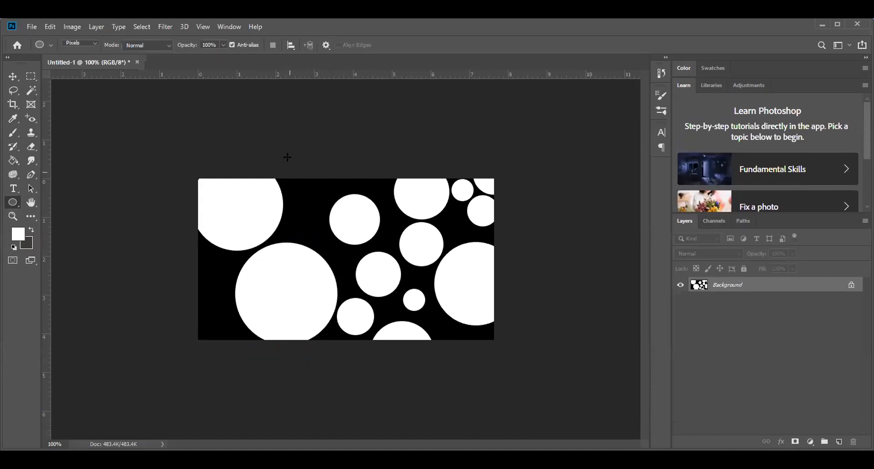
left_click_drag(283, 151, 334, 223)
key("alt+BackSpace")
left_click_drag(336, 163, 403, 233)
key("alt+BackSpace")
key("alt+BackSpace")
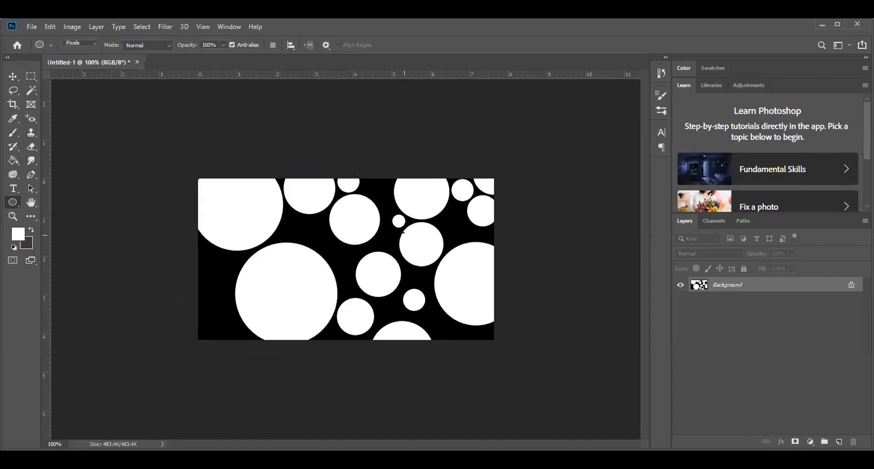
left_click_drag(367, 175, 394, 233)
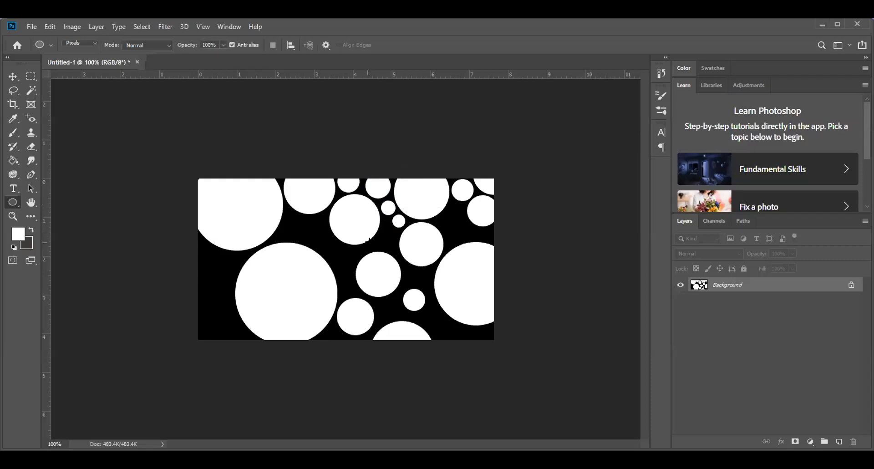
- Draw more white circles in the upper-right gaps, along the left edge, and beneath the upper-left circles
left_click_drag(445, 214, 481, 241)
left_click_drag(162, 249, 237, 280)
left_click_drag(219, 253, 232, 301)
left_click_drag(159, 299, 246, 347)
left_click_drag(290, 216, 306, 238)
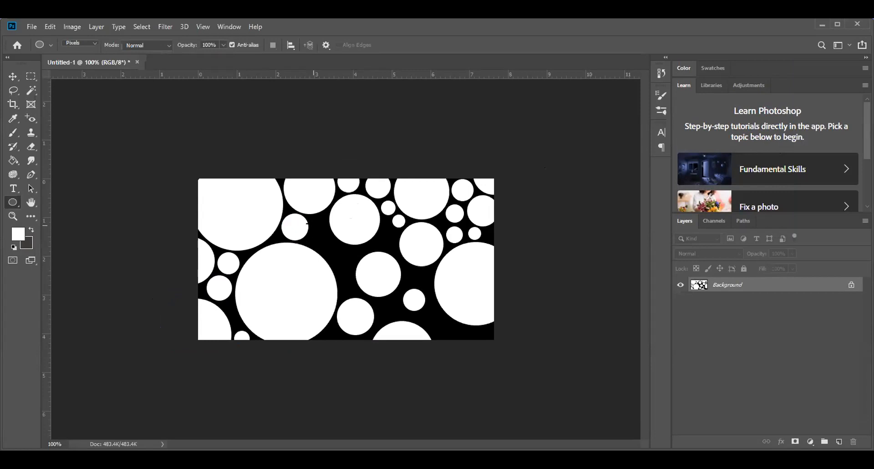
- Fill the remaining black gaps in the middle and lower-right areas with small white circles and one cut off by the lower edge
left_click_drag(307, 224, 356, 276)
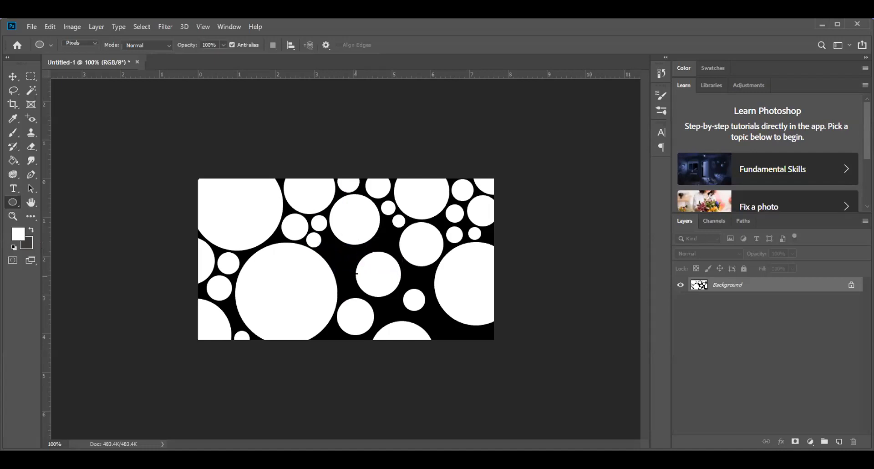
left_click_drag(376, 233, 396, 252)
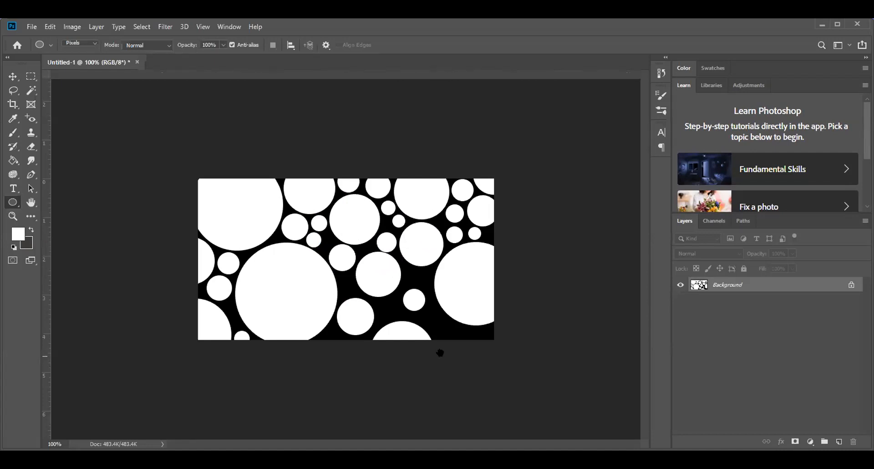
left_click_drag(453, 323, 508, 397)
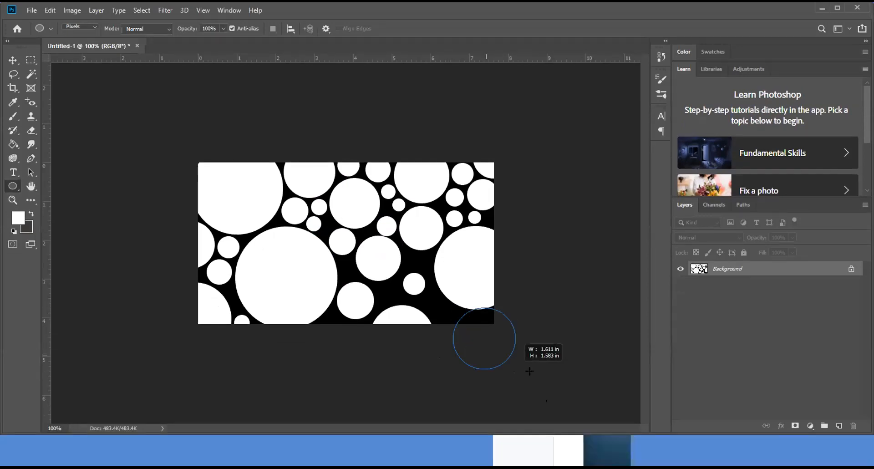
mouse_move(505, 361)
left_mouse_down()
mouse_move(484, 364)
mouse_move(500, 378)
mouse_move(496, 364)
mouse_move(492, 372)
left_mouse_up()
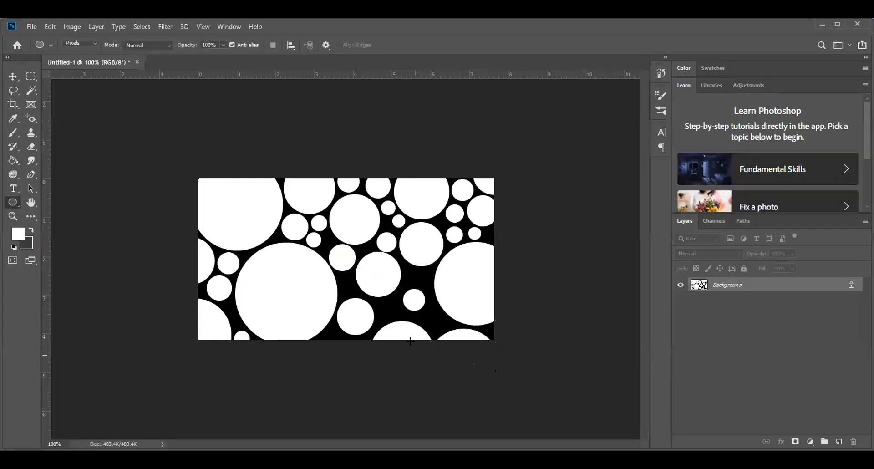
left_click_drag(427, 281, 436, 290)
left_click_drag(436, 323, 441, 348)
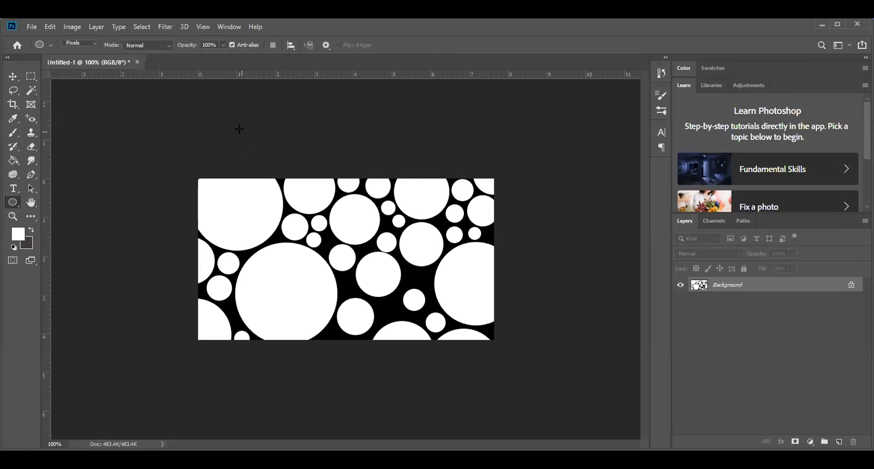
- Warp the white circles into irregular stone shapes with the Liquify filter's forward warp brush and apply the result
left_click(158, 27)
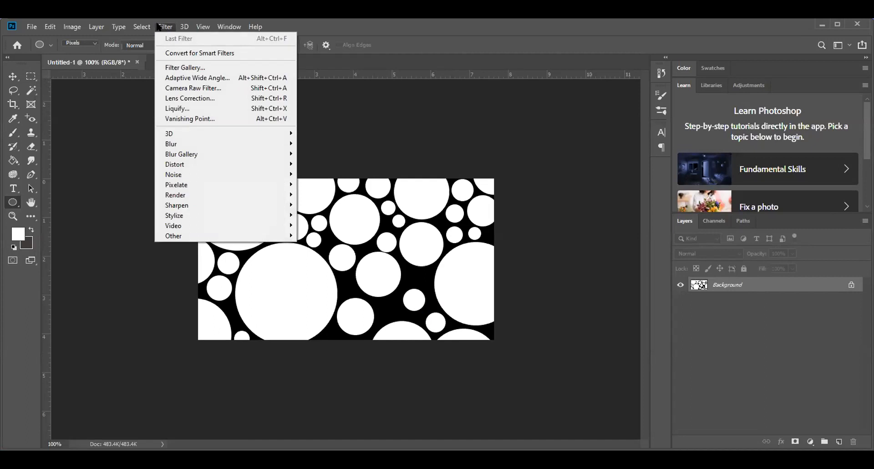
left_click(211, 108)
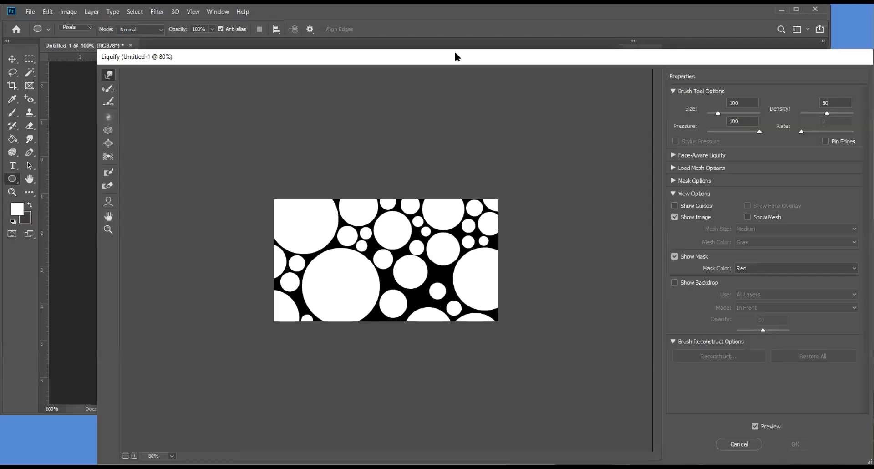
left_click_drag(396, 50, 336, 15)
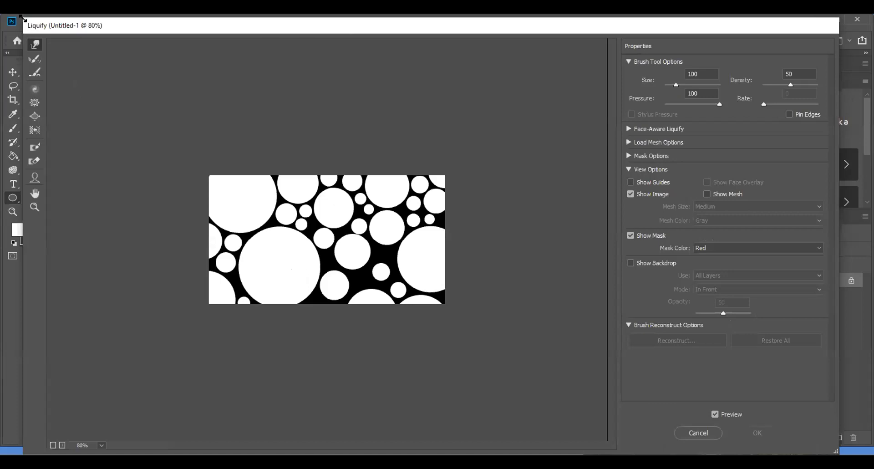
mouse_move(22, 18)
left_mouse_down()
mouse_move(255, 114)
mouse_move(131, 56)
left_mouse_up()
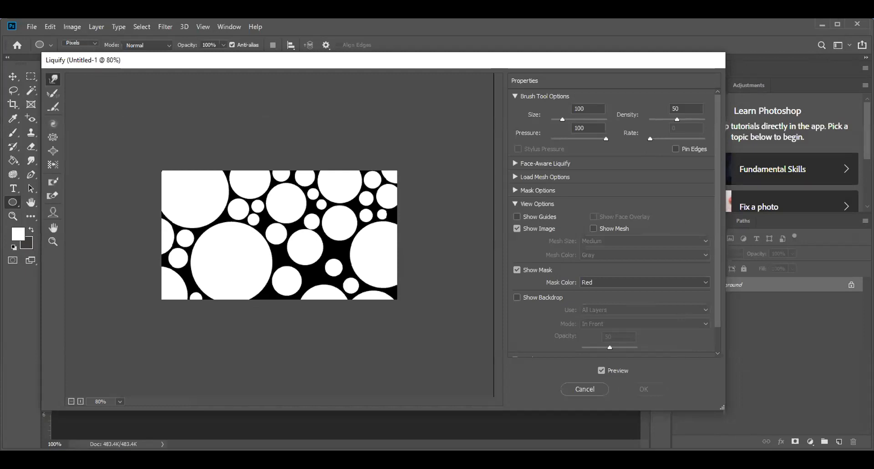
key("alt+Tab")
left_click_drag(385, 258, 342, 252)
mouse_move(338, 249)
left_mouse_down()
mouse_move(320, 211)
mouse_move(354, 191)
mouse_move(362, 215)
mouse_move(379, 203)
mouse_move(371, 197)
mouse_move(300, 209)
mouse_move(294, 254)
mouse_move(268, 258)
mouse_move(296, 263)
mouse_move(314, 284)
left_mouse_up()
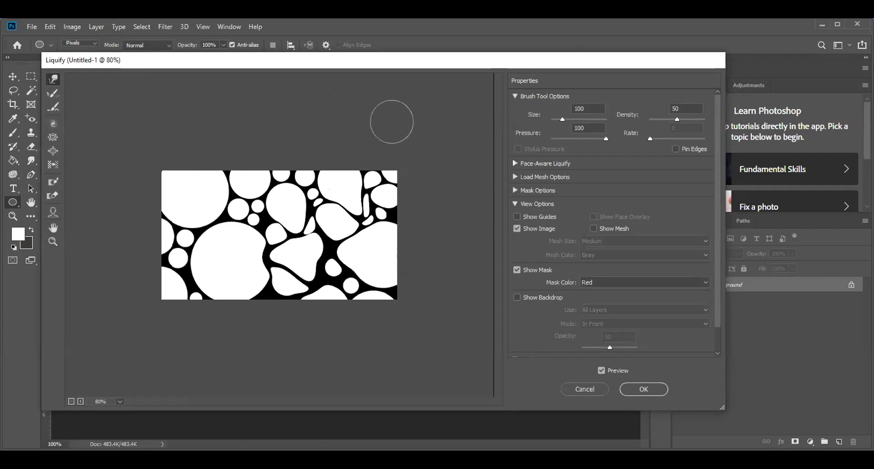
mouse_move(267, 228)
left_mouse_down()
mouse_move(217, 200)
mouse_move(246, 210)
mouse_move(210, 221)
mouse_move(173, 261)
mouse_move(182, 286)
mouse_move(282, 292)
mouse_move(275, 285)
mouse_move(327, 276)
mouse_move(338, 259)
mouse_move(330, 247)
mouse_move(335, 268)
mouse_move(348, 278)
mouse_move(346, 271)
mouse_move(338, 279)
left_mouse_up()
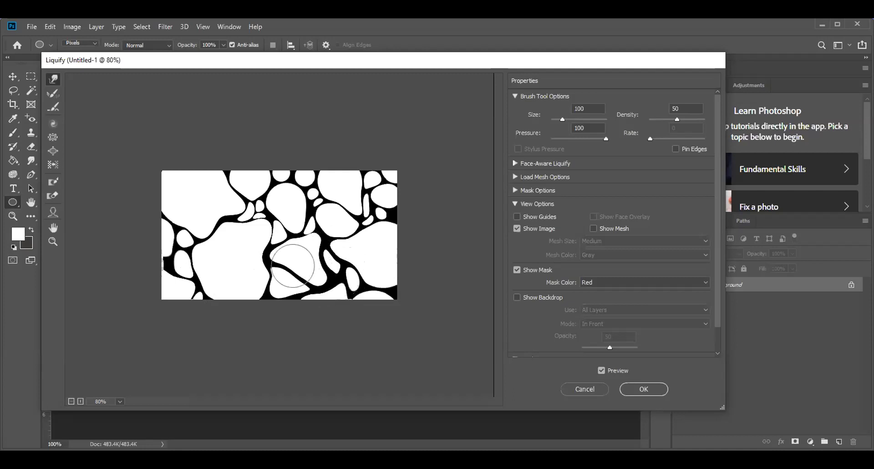
mouse_move(274, 198)
left_mouse_down()
mouse_move(288, 180)
mouse_move(283, 194)
mouse_move(302, 193)
left_mouse_up()
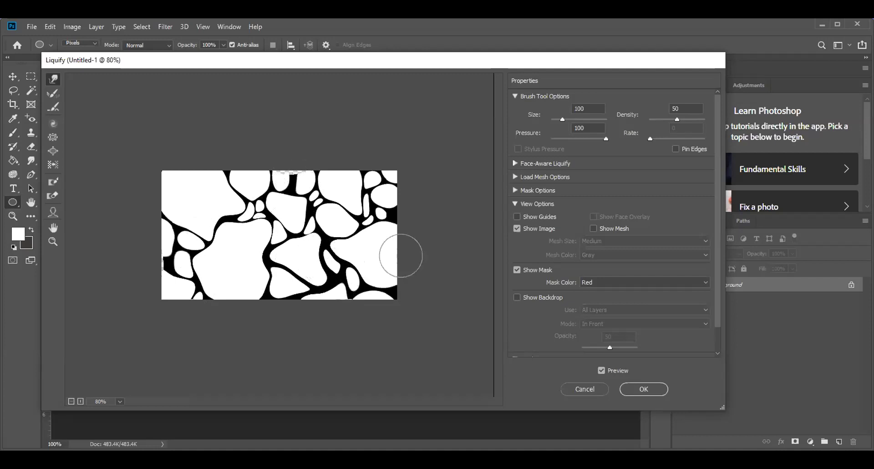
left_click(641, 389)
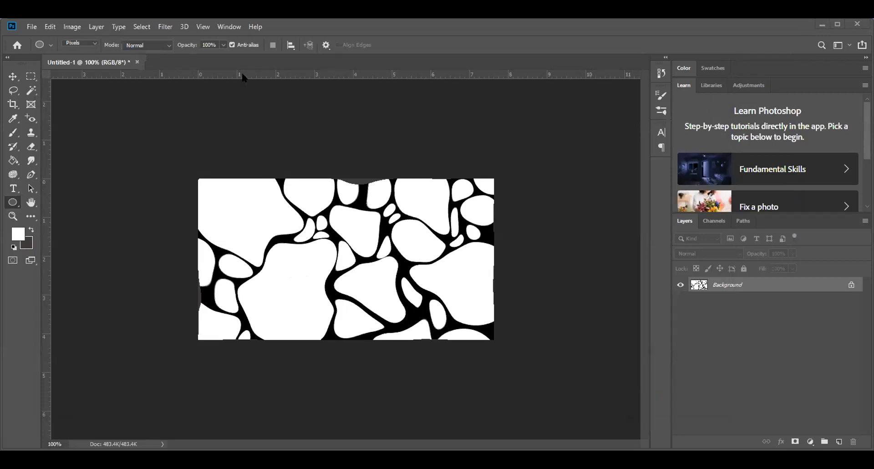
- Reshape the small stones right of the canvas's center with another Liquify pass and apply it
left_click(166, 27)
left_click(169, 109)
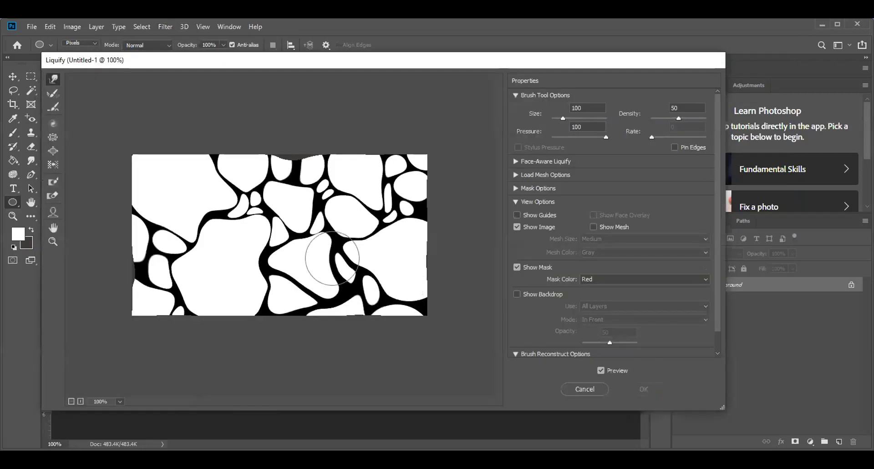
mouse_move(357, 256)
left_mouse_down()
mouse_move(371, 254)
mouse_move(347, 275)
left_mouse_up()
key("ctrl+z")
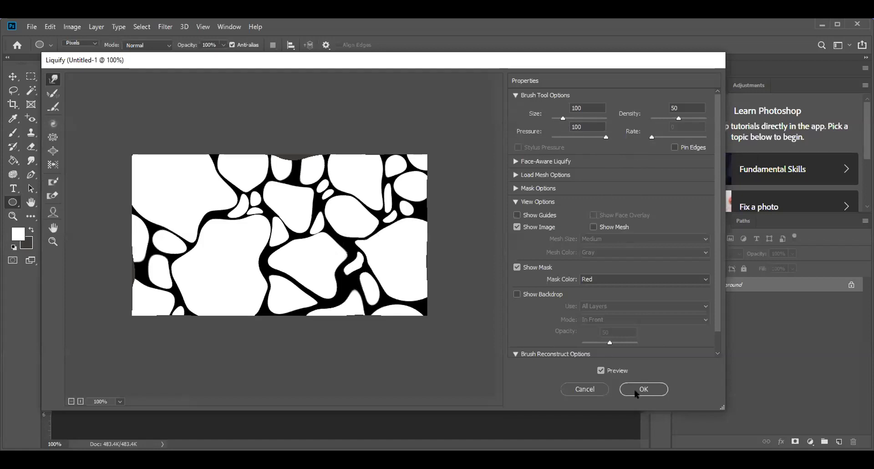
left_click(637, 389)
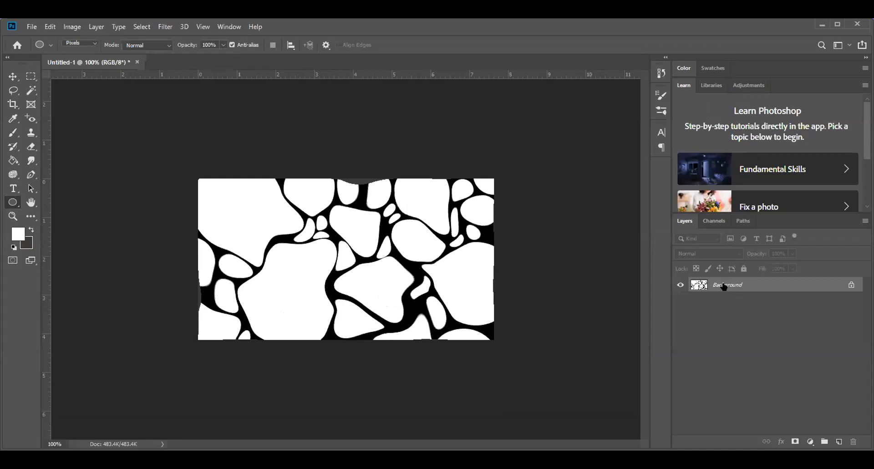
- Convert the Background into a regular layer named stone and duplicate that layer
key("ctrl+s")
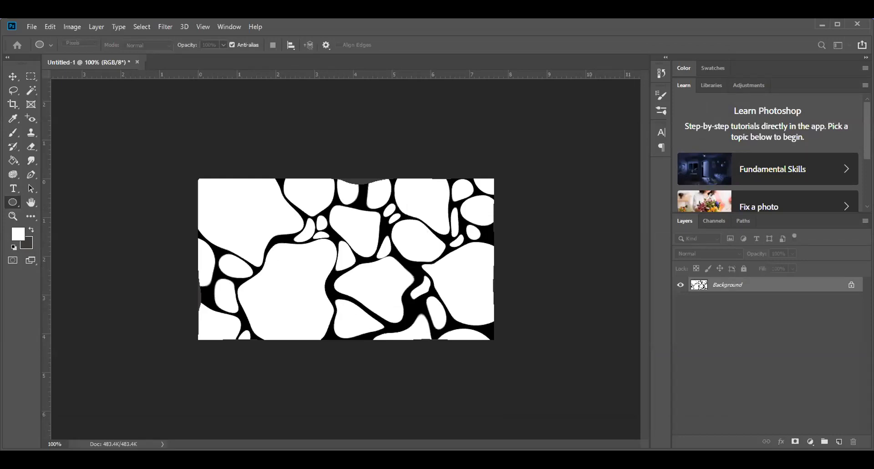
key("Return")
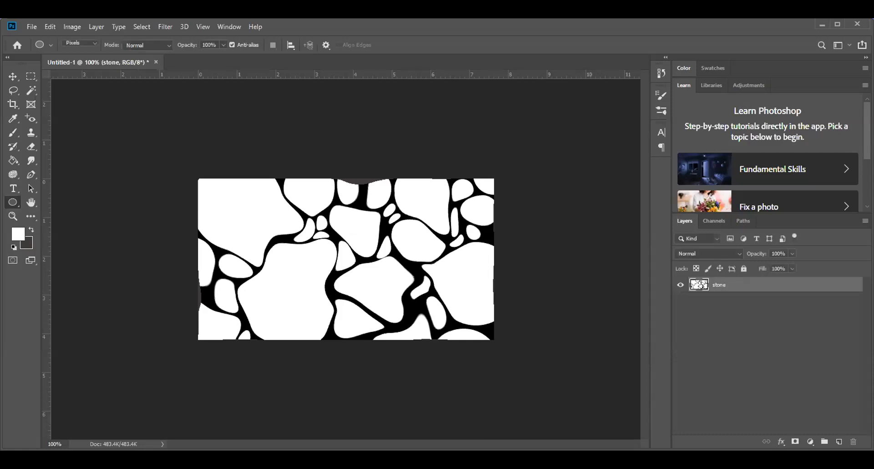
left_click_drag(724, 284, 838, 441)
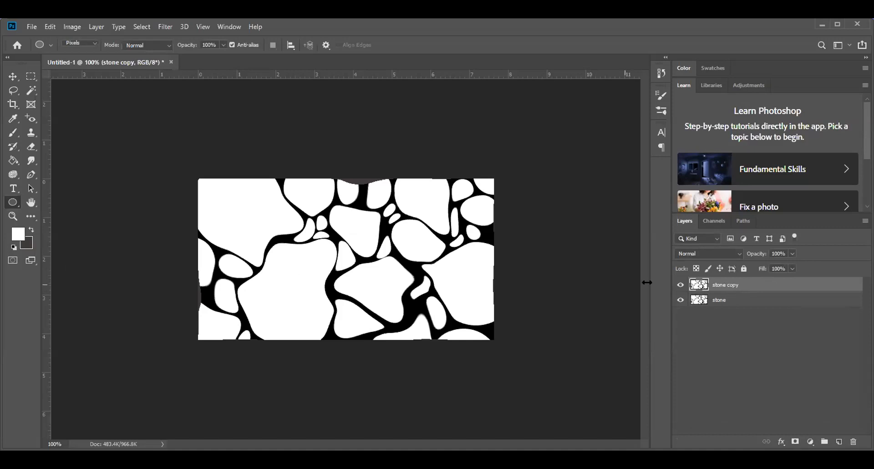
- Rename the duplicated stone layer as shadow
double_click(722, 284)
type("sed")
type("dow")
key("Return")
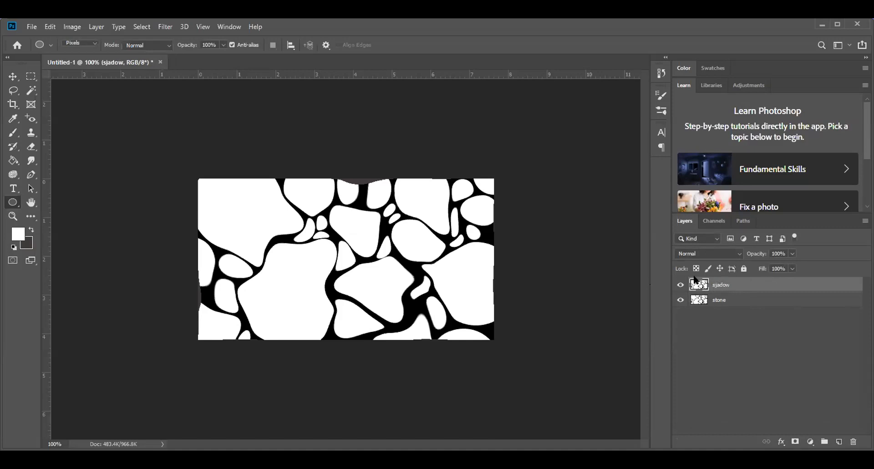
double_click(723, 284)
type("shadow")
key("Return")
- Apply a Gaussian Blur with a 3.5-pixel radius to the shadow layer, comparing the image with and without the preview
left_click(167, 28)
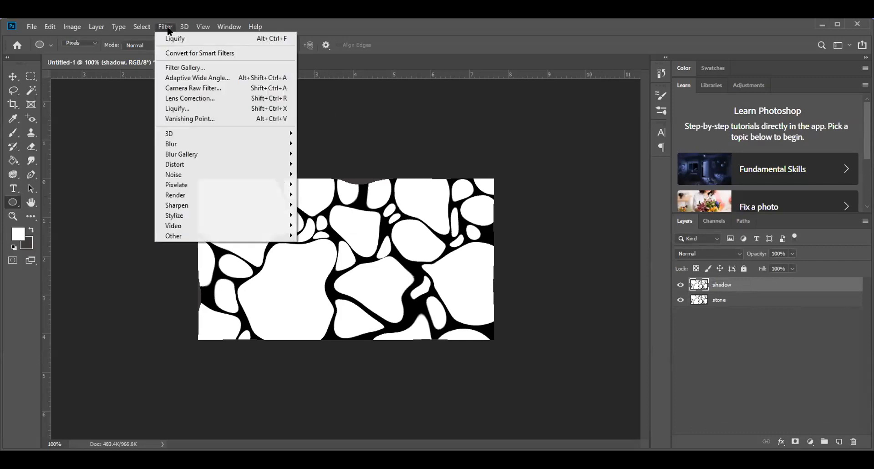
mouse_move(273, 144)
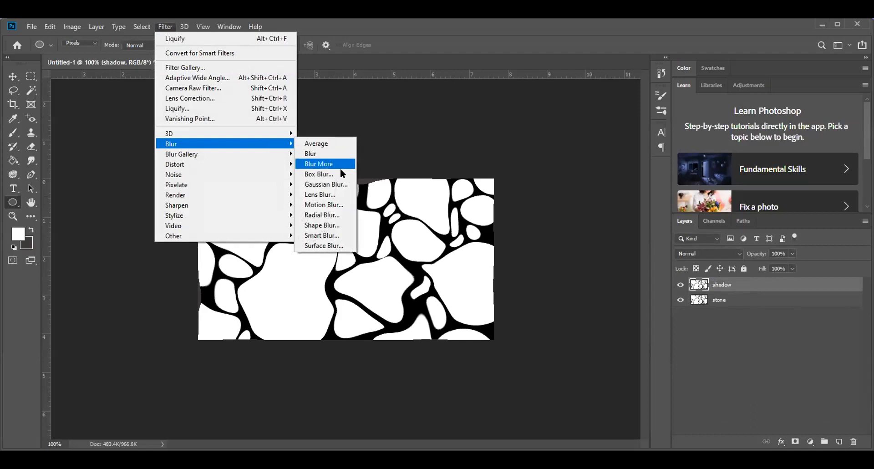
left_click(341, 184)
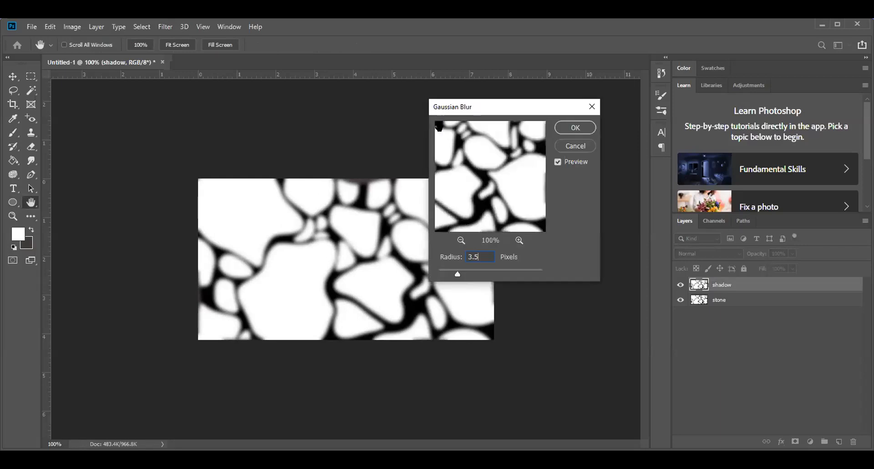
left_click(557, 162)
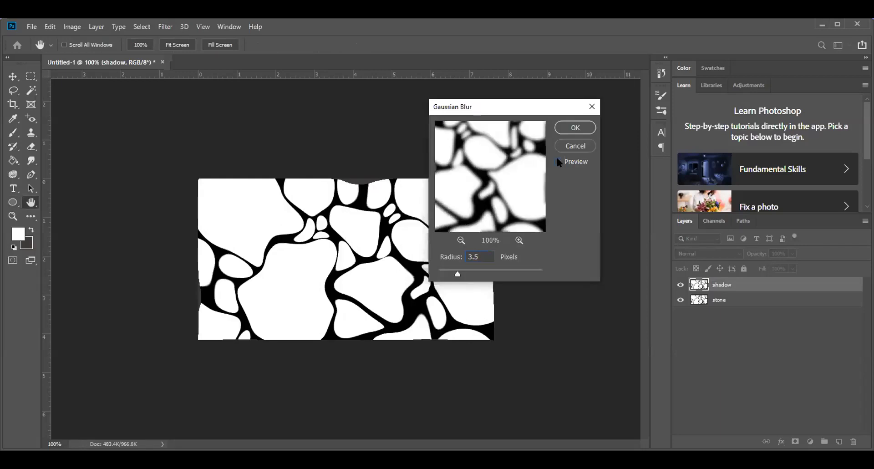
left_click(558, 162)
left_click(558, 162)
left_click(558, 163)
left_click(574, 128)
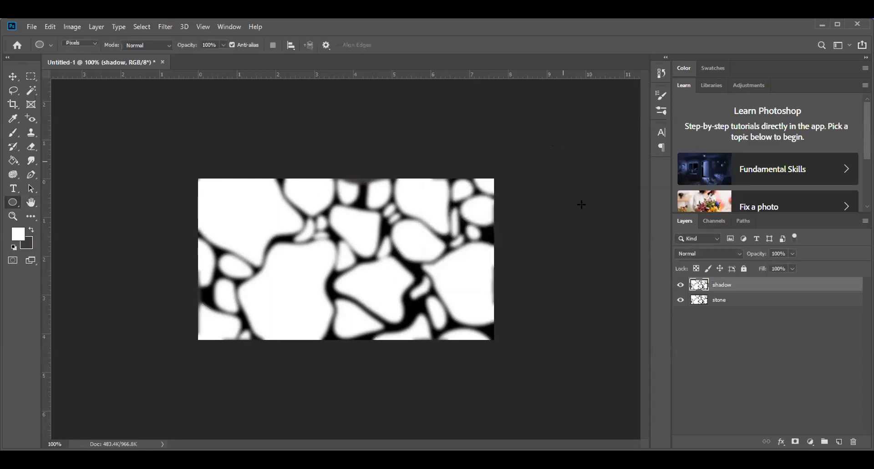
- Add a Color Overlay effect in brown (#785305) to the stone layer and apply it
left_click(680, 285)
left_click(680, 285)
left_click(719, 304)
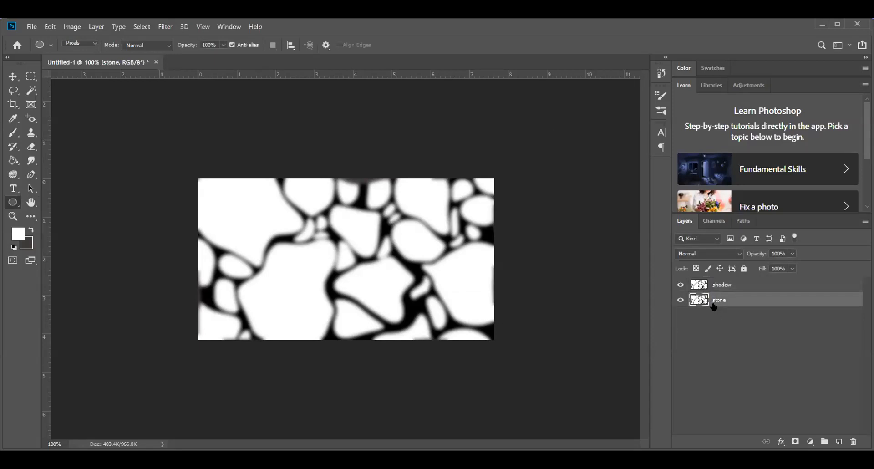
left_click(781, 442)
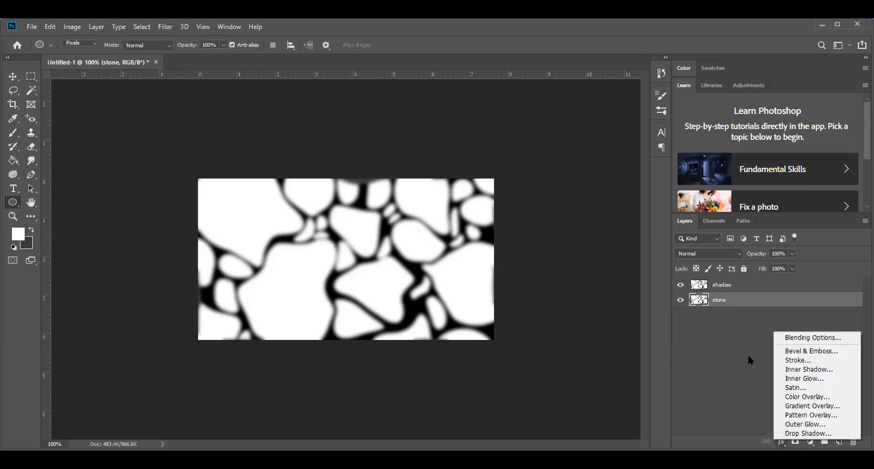
left_click(802, 396)
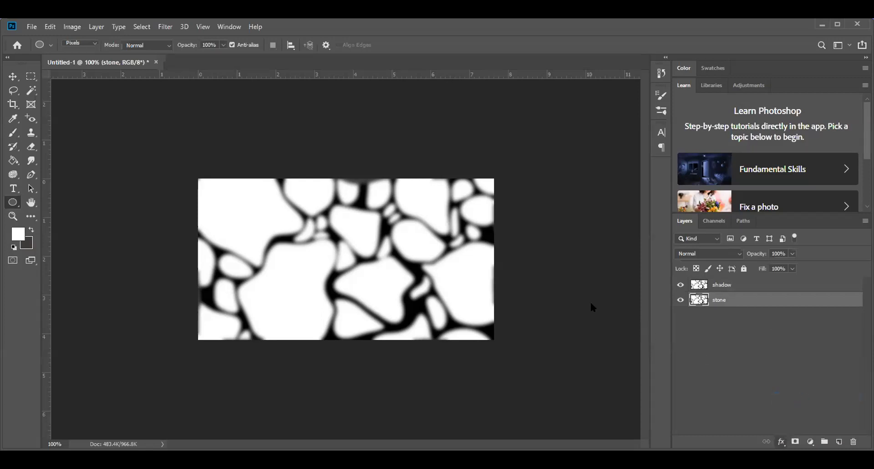
key("h")
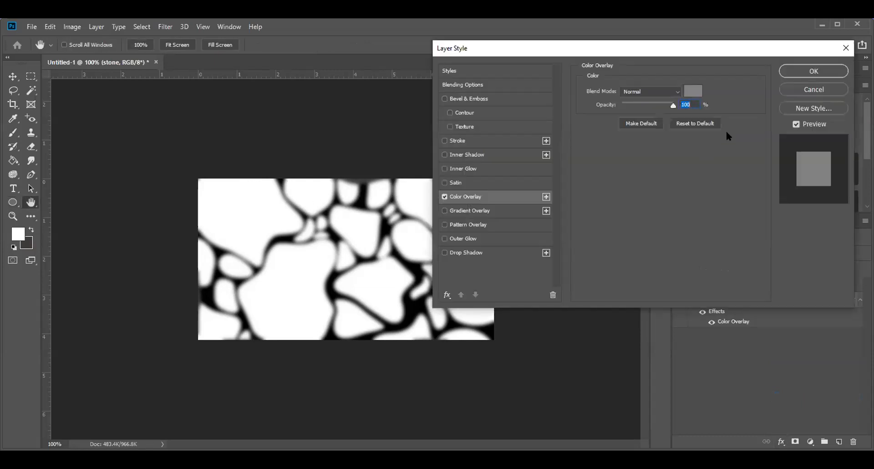
left_click(693, 91)
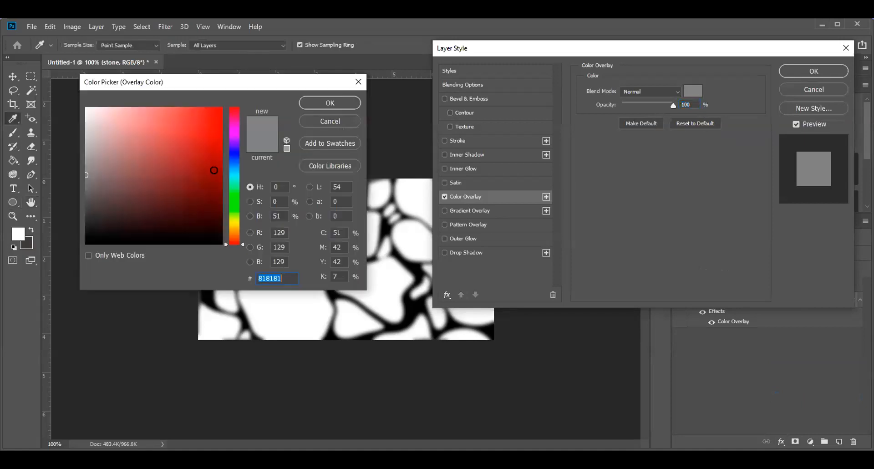
left_click(233, 225)
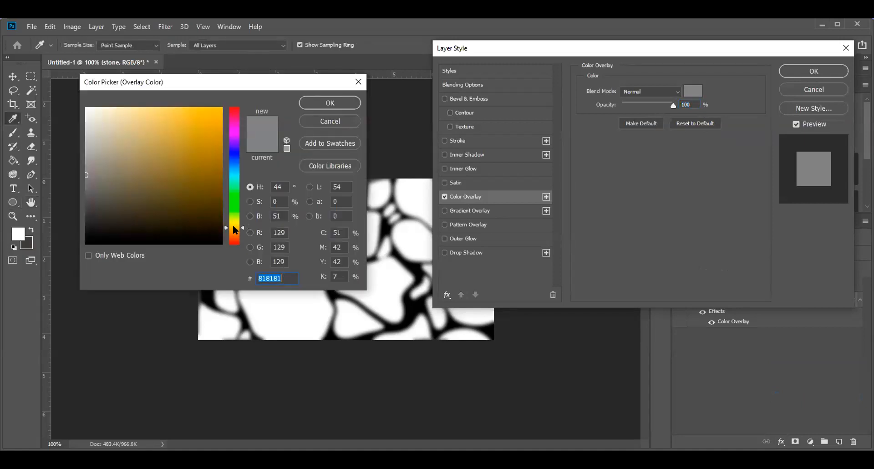
left_click_drag(214, 163, 215, 182)
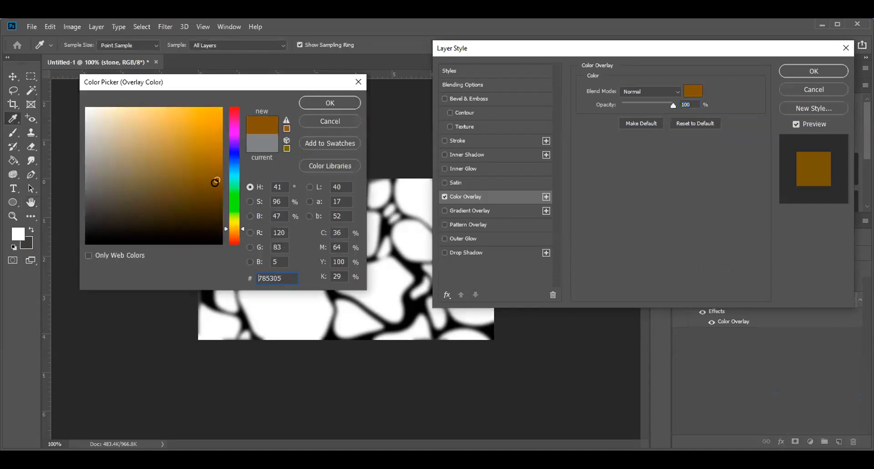
left_click(329, 105)
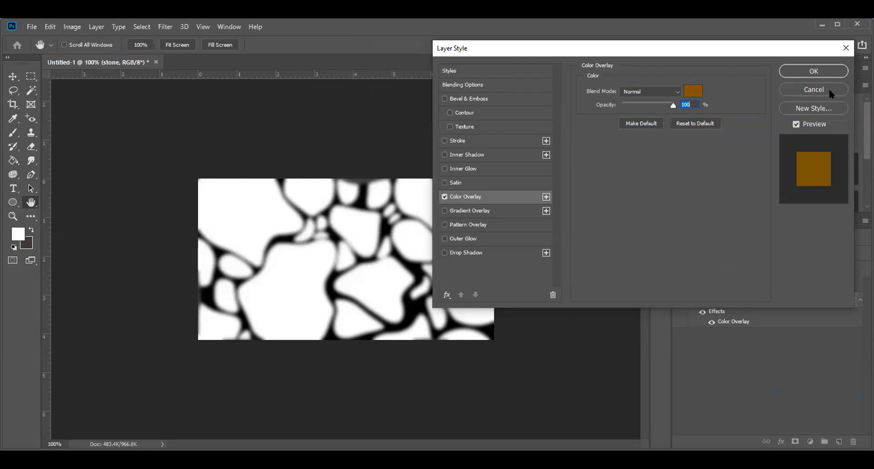
left_click(809, 71)
- Hide the shadow layer, then set the stone layer's Color Overlay to Multiply blending at 86% opacity
left_click(679, 285)
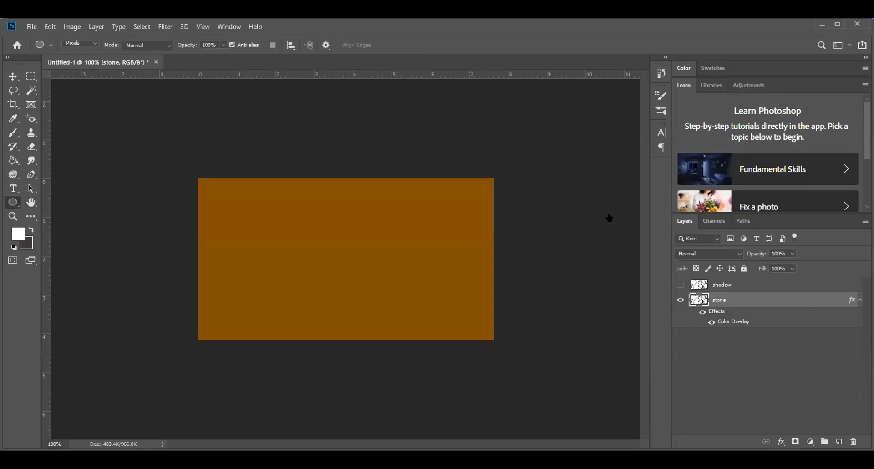
key("h")
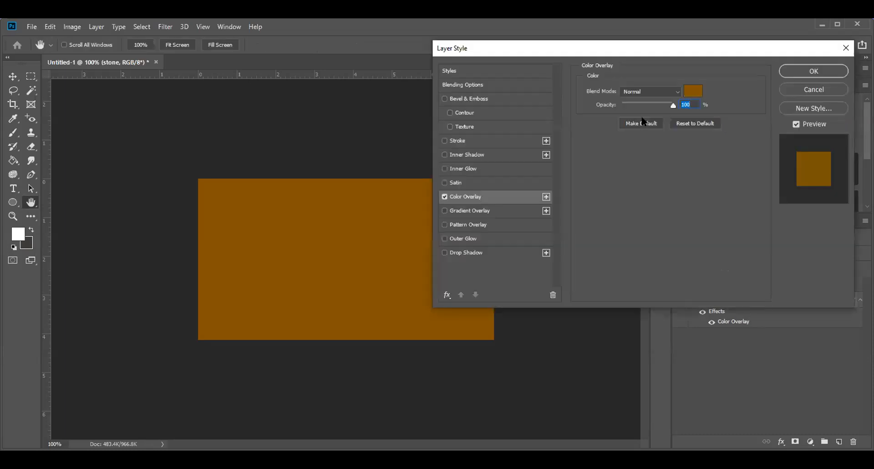
left_click(639, 93)
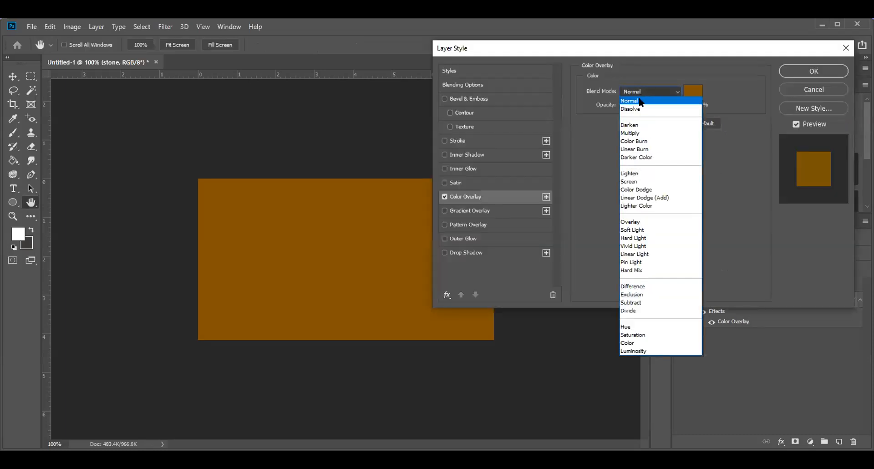
left_click(639, 133)
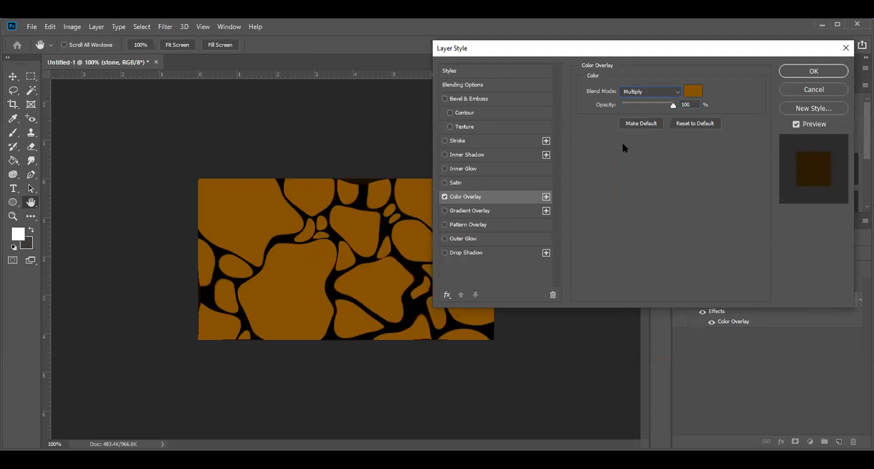
left_click(639, 103)
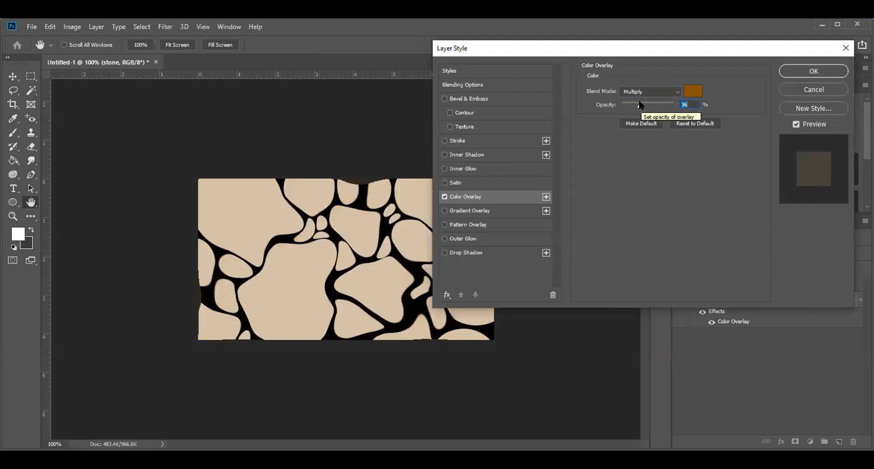
left_click_drag(640, 105, 664, 108)
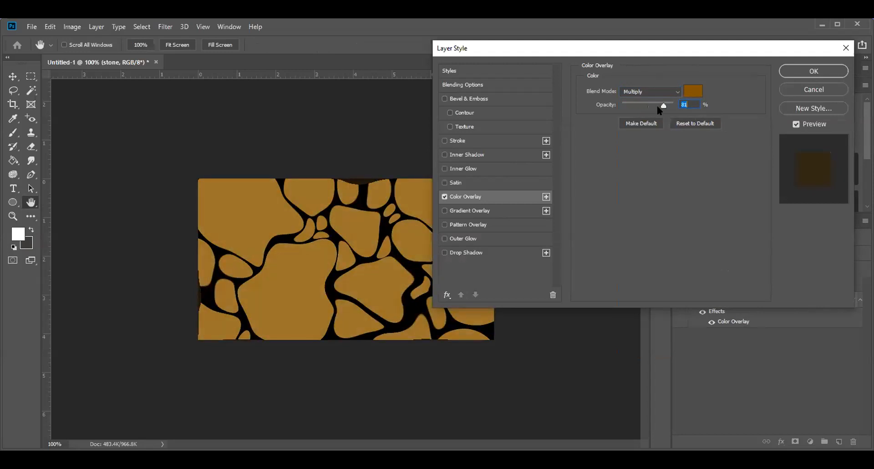
left_click_drag(664, 107, 666, 108)
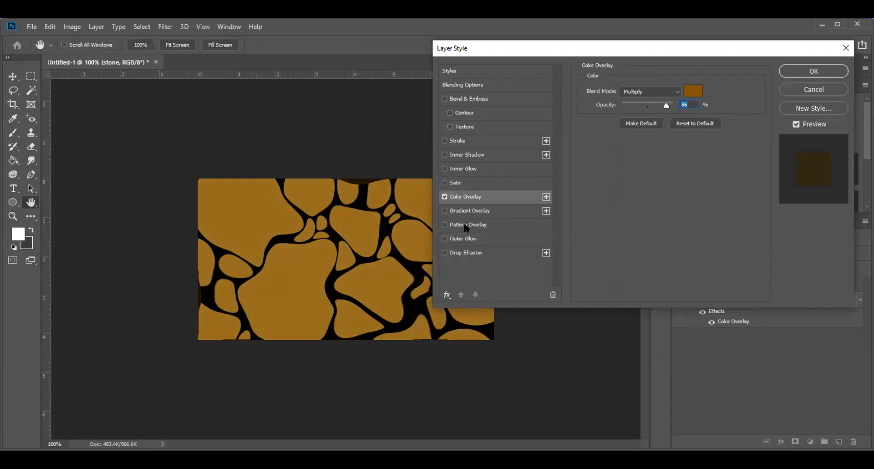
- Enable a Pattern Overlay on the stone layer with the mottled black-and-white pattern and Multiply blending
left_click(447, 225)
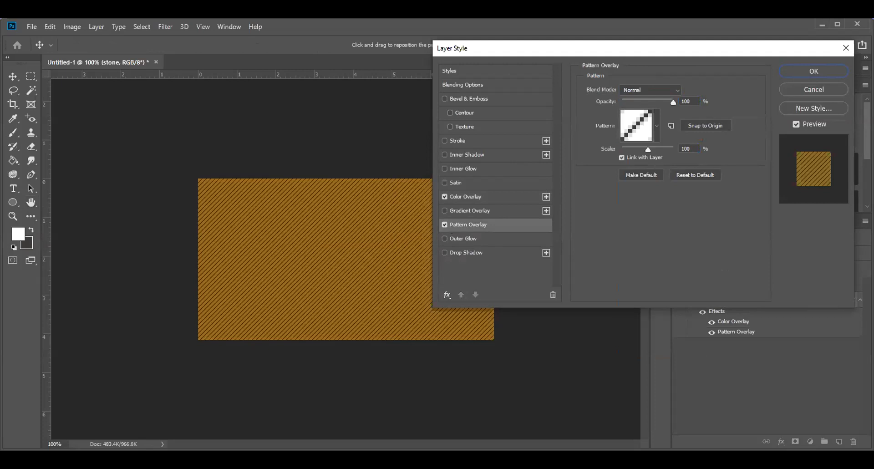
left_click(656, 124)
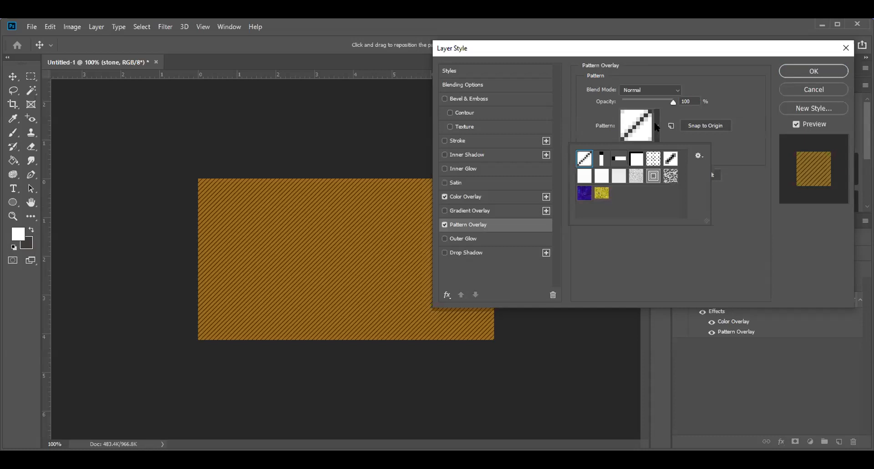
left_click(637, 178)
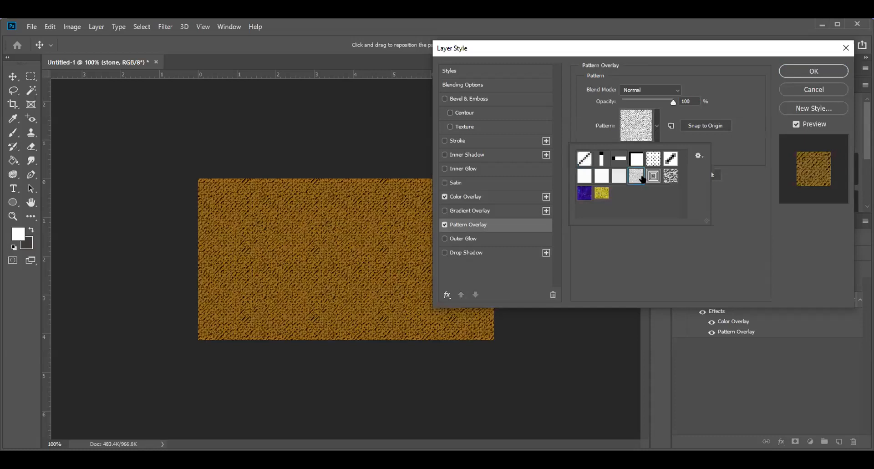
left_click(669, 175)
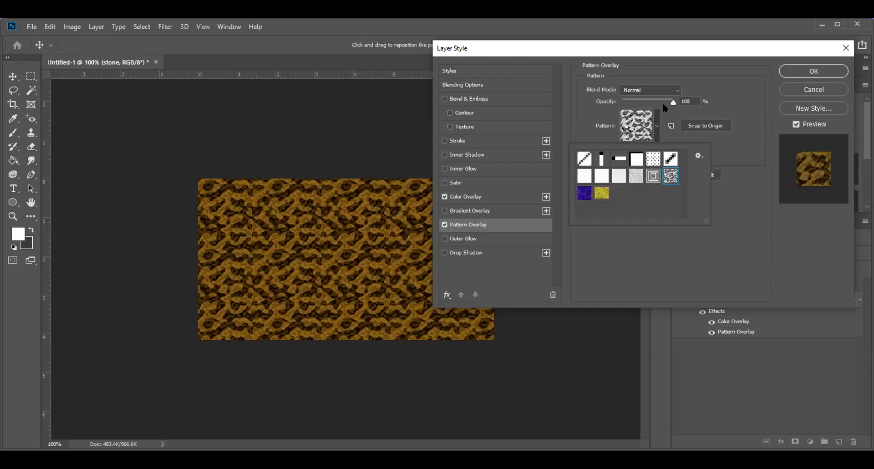
left_click(673, 90)
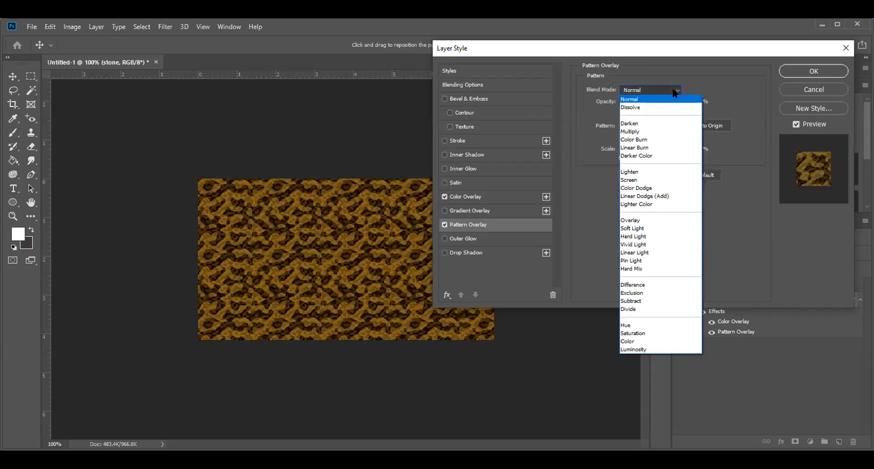
left_click(656, 131)
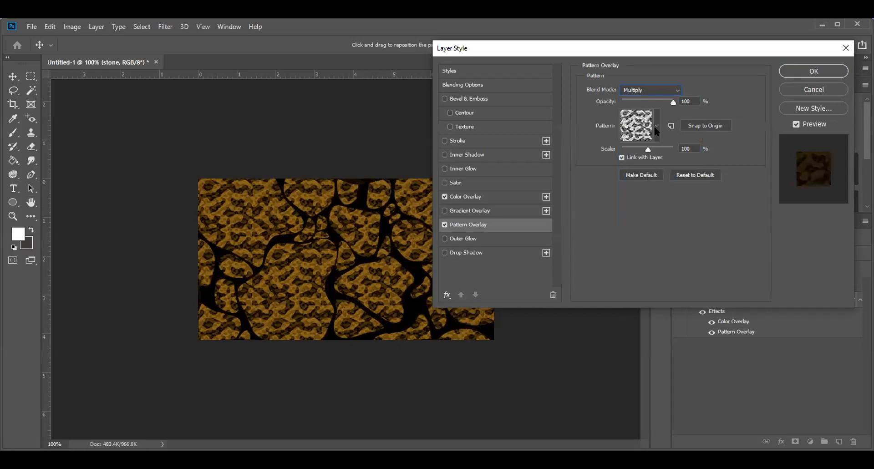
- Compare patterns, choose the yellow speckled one for the stone layer's Pattern Overlay at 101% scale, and apply the layer style
left_click(656, 127)
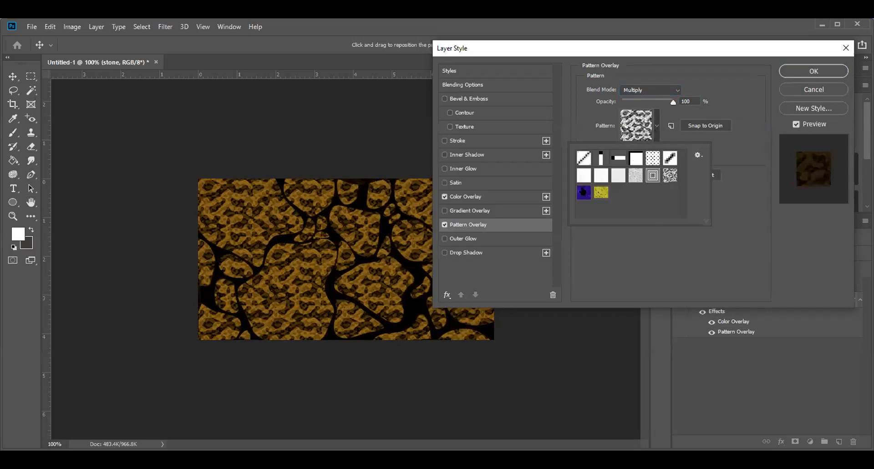
left_click(600, 191)
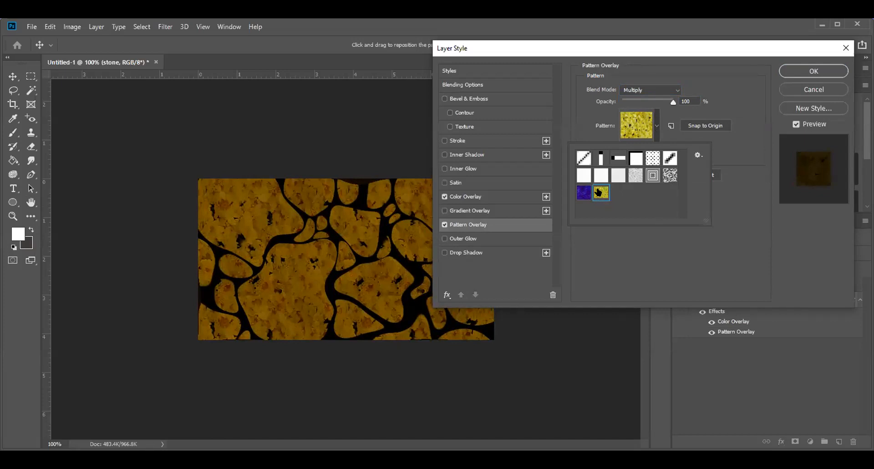
left_click(670, 175)
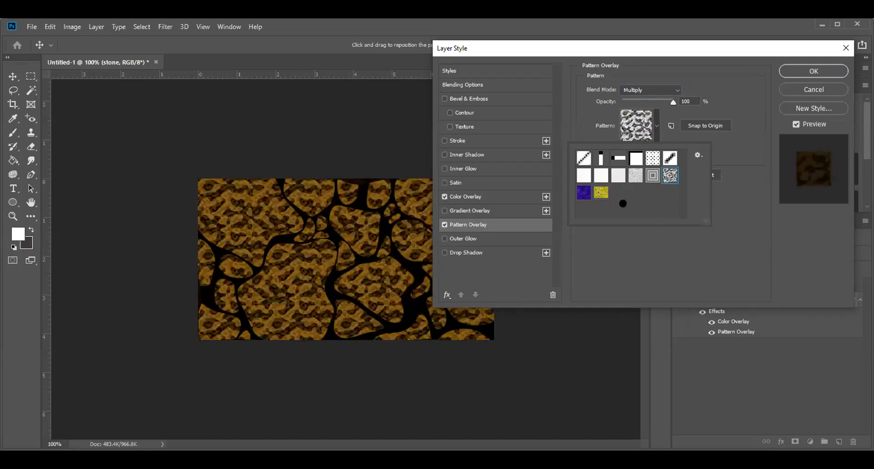
left_click(596, 193)
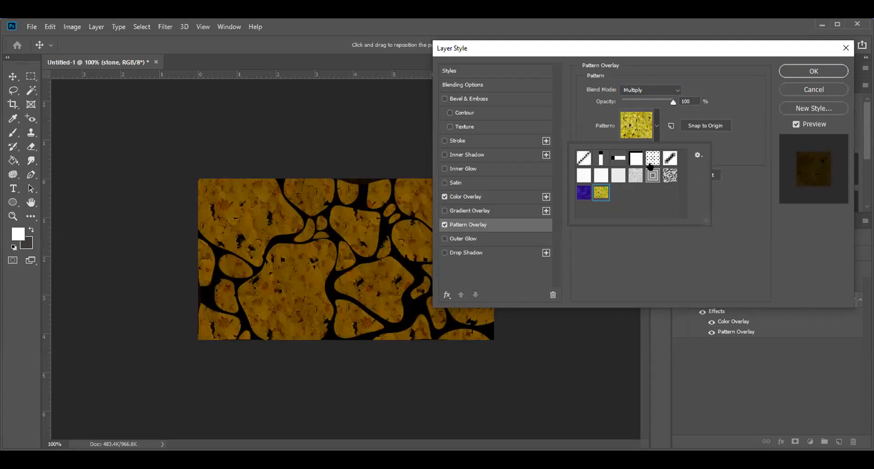
left_click(715, 81)
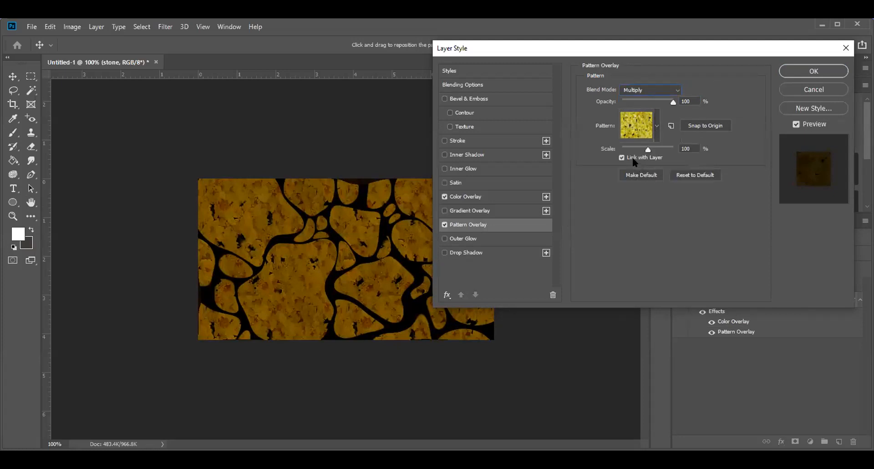
mouse_move(648, 149)
left_mouse_down()
mouse_move(633, 151)
mouse_move(663, 152)
mouse_move(641, 150)
mouse_move(648, 152)
left_mouse_up()
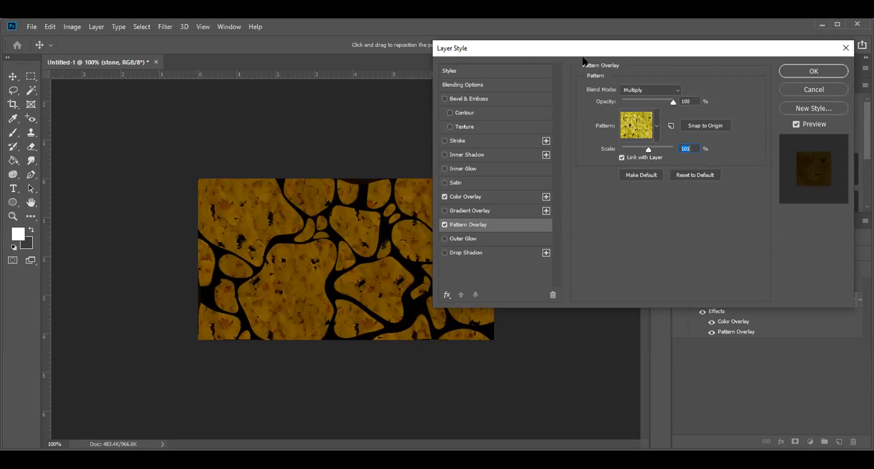
left_click(785, 72)
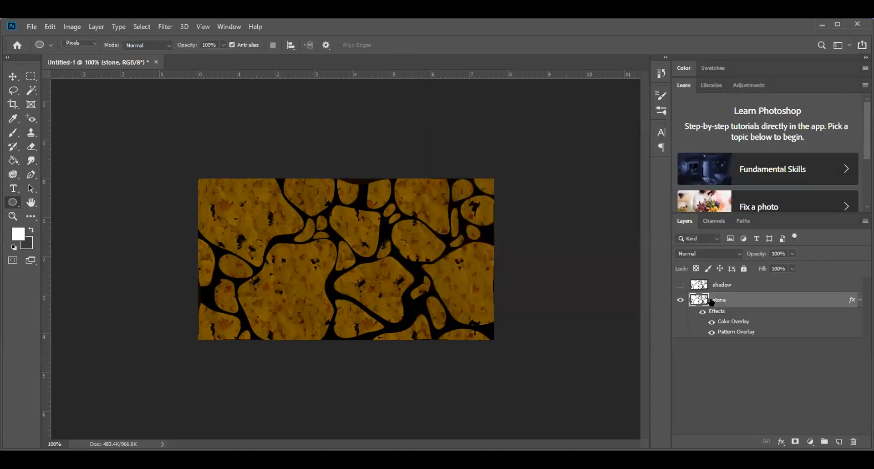
- Show the shadow layer again and set its blend mode to Multiply, comparing the image with and without it
left_click(680, 284)
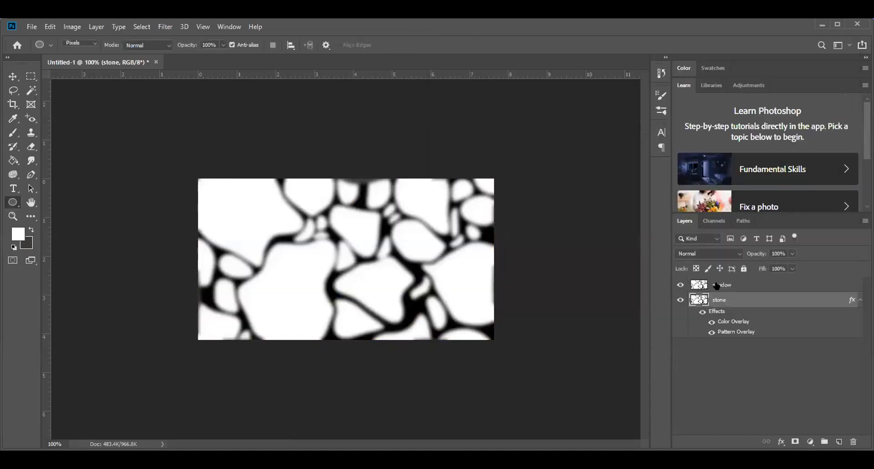
left_click(716, 285)
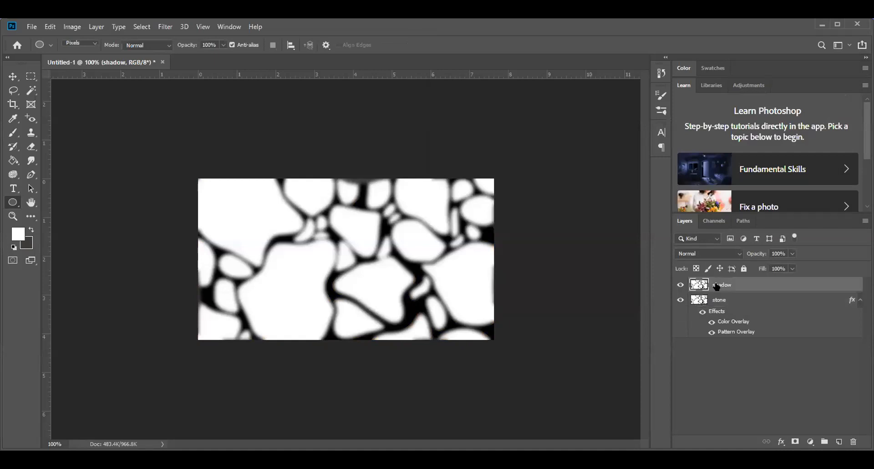
left_click(711, 252)
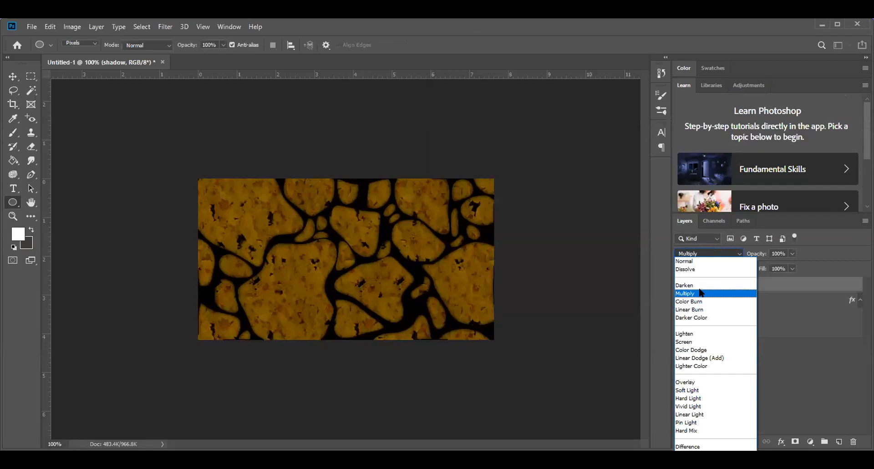
left_click(700, 293)
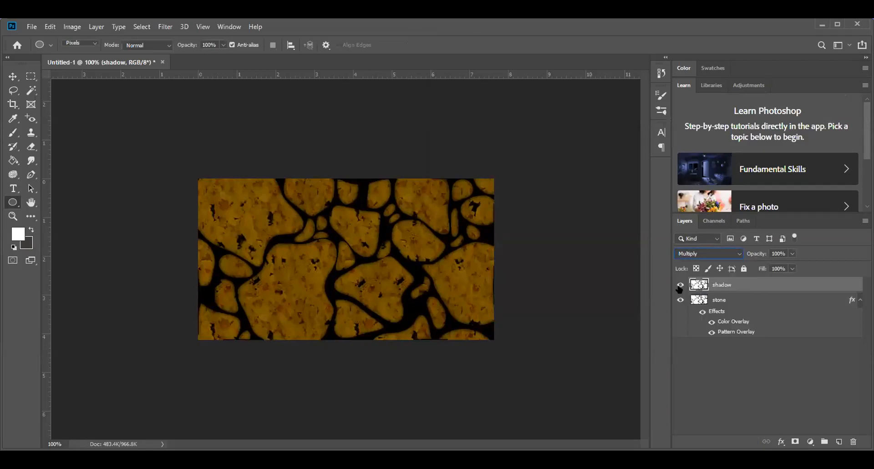
left_click(679, 285)
left_click(679, 285)
- Collapse the stone layer's effects list and add a new layer named highlights above the shadow layer
left_click(857, 302)
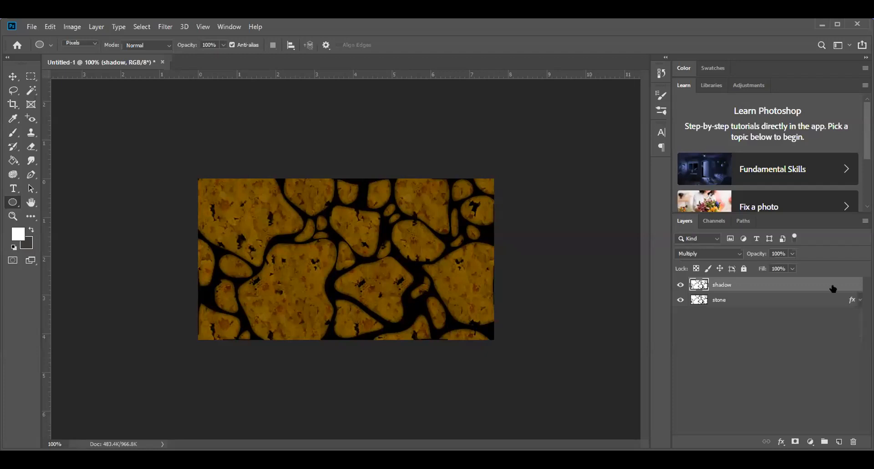
left_click(838, 441)
double_click(720, 284)
type("h")
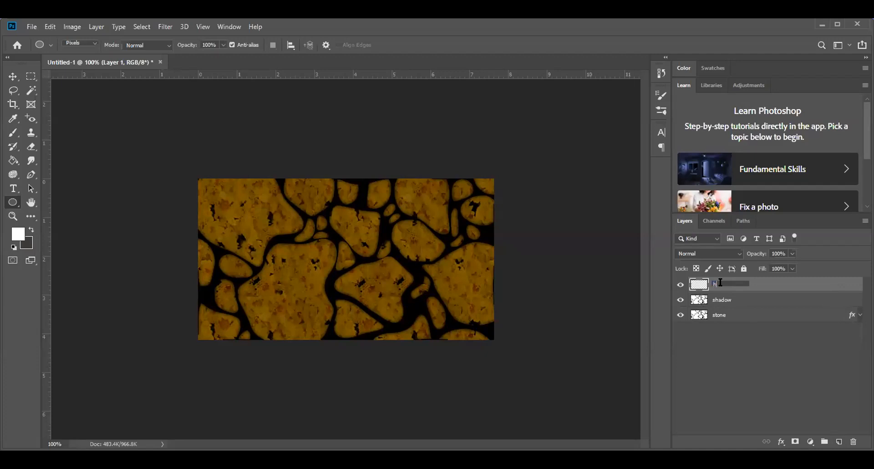
type("ighlights")
key("Return")
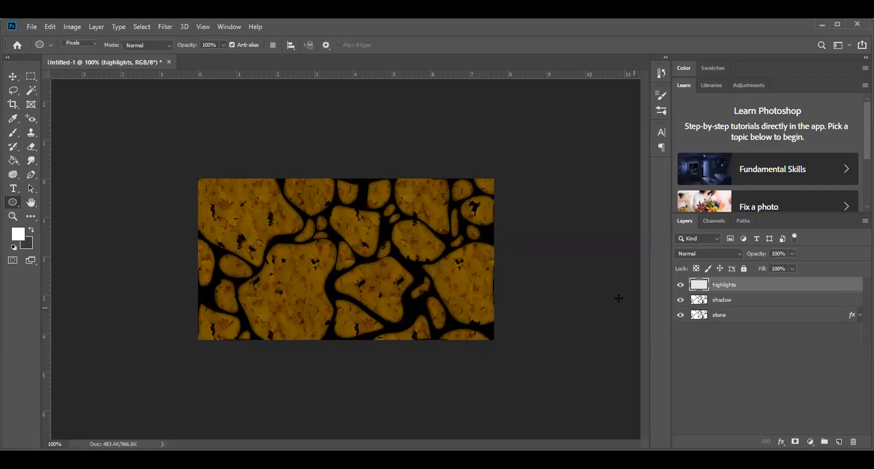
- Fill the highlights layer with black and hide it
left_click(51, 29)
left_click(73, 188)
left_click(294, 119)
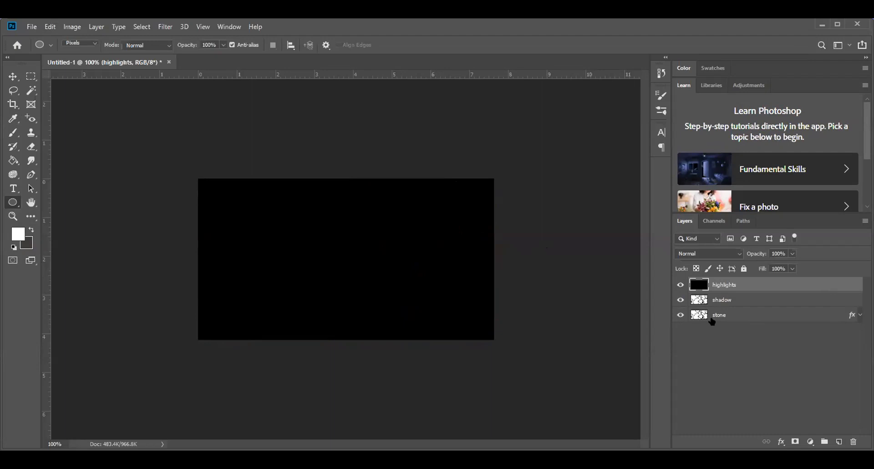
left_click(679, 285)
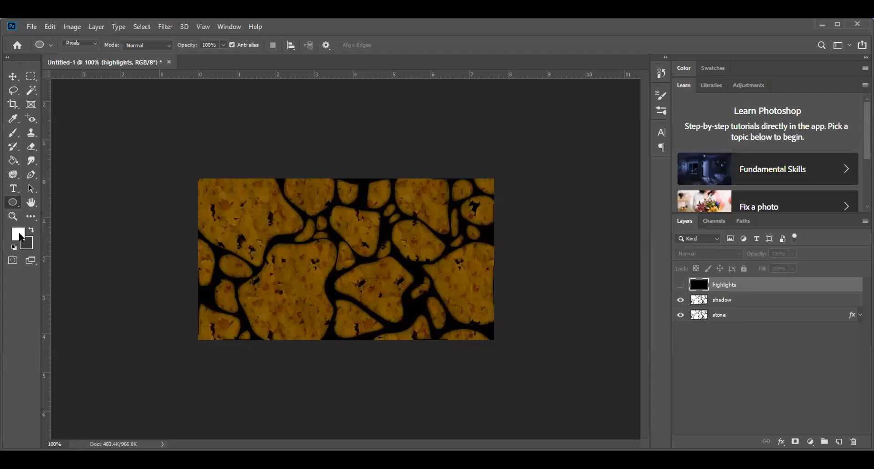
left_click(21, 237)
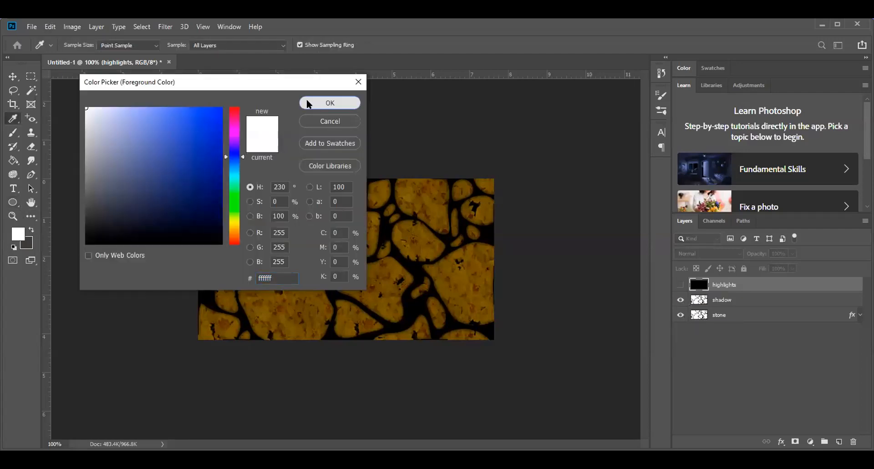
key("Escape")
left_click(20, 234)
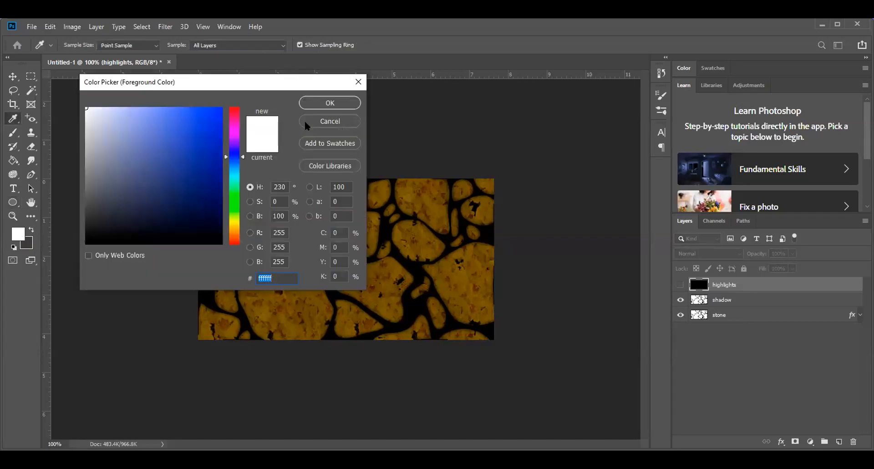
key("Escape")
- Choose the Soft Round brush from the General Brushes for painting at 30 px
left_click(12, 133)
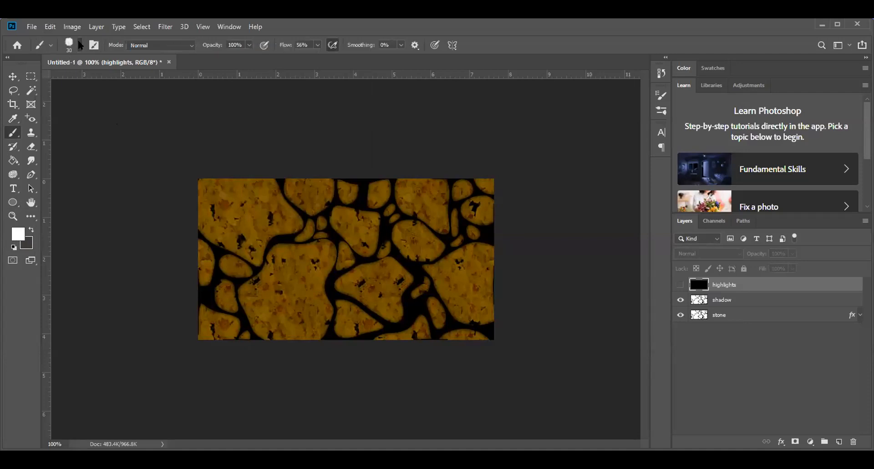
left_click(78, 41)
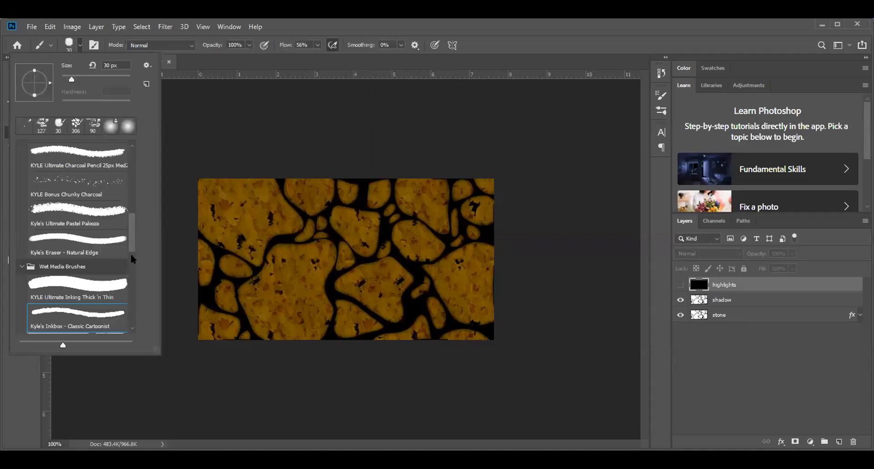
left_click_drag(131, 244, 130, 160)
left_click(78, 164)
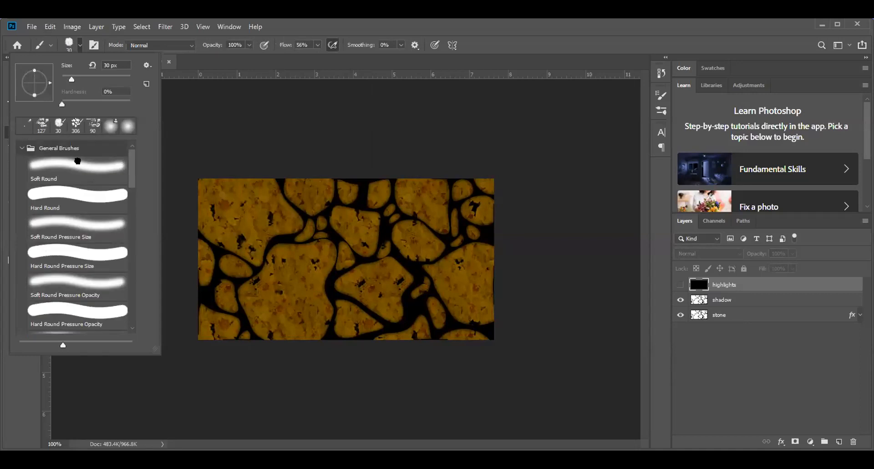
left_click(80, 47)
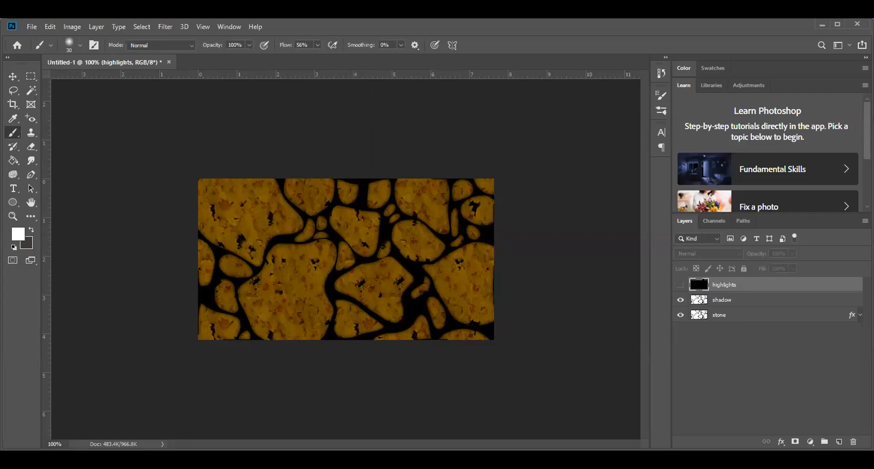
- Show the highlights layer again, set its blend mode to Multiply and lower its opacity to 33%
left_click(680, 284)
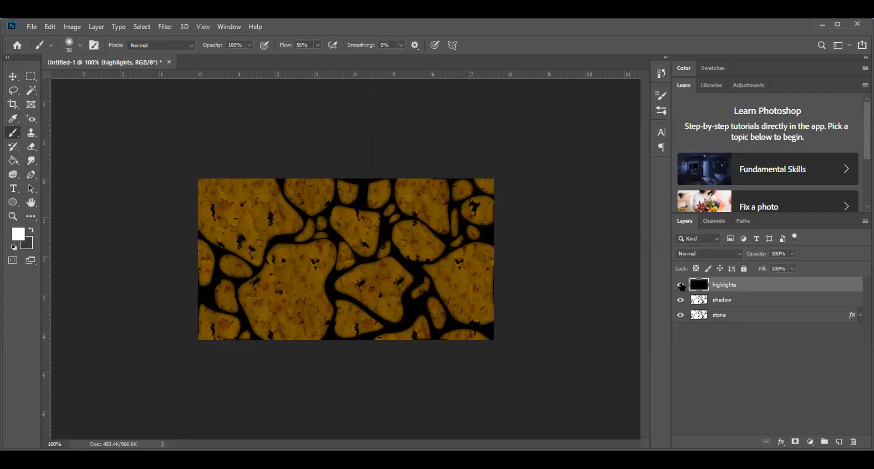
left_click(704, 258)
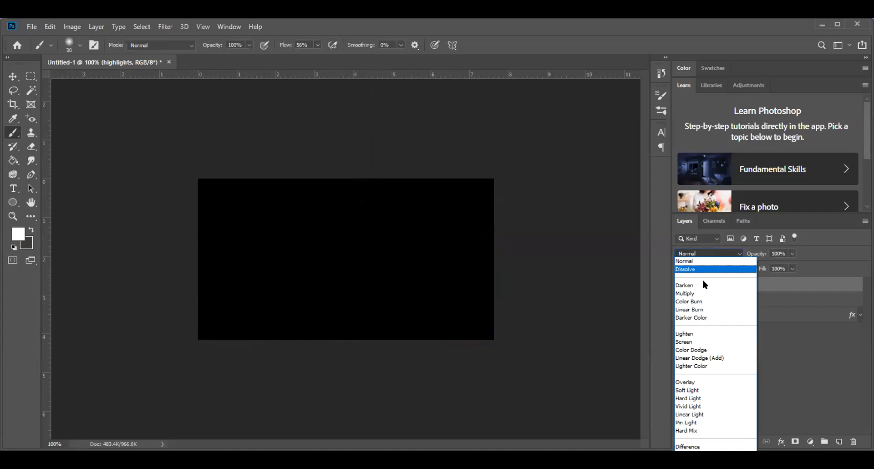
left_click(703, 290)
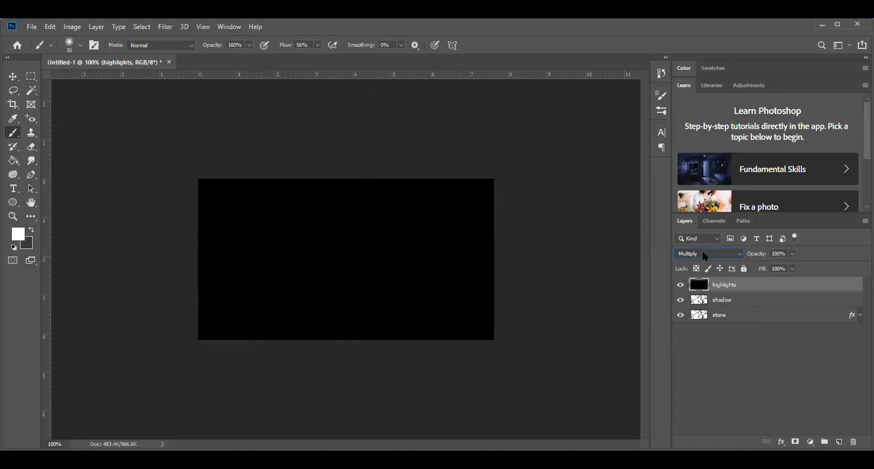
left_click(703, 250)
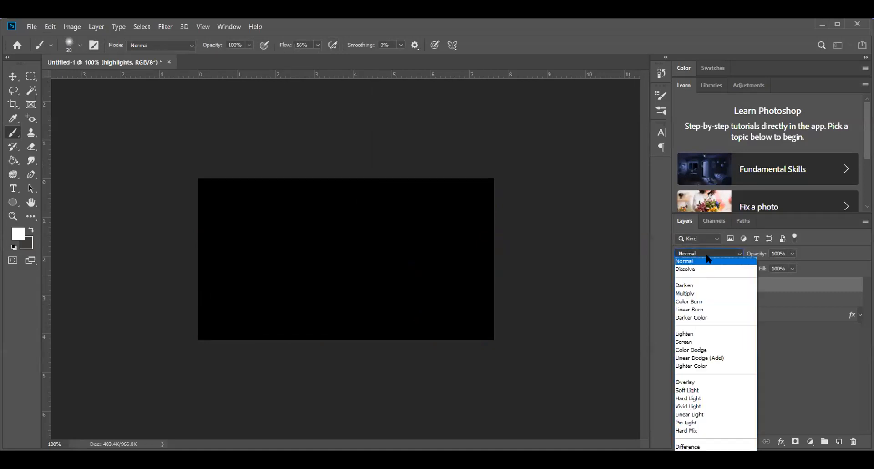
left_click(788, 265)
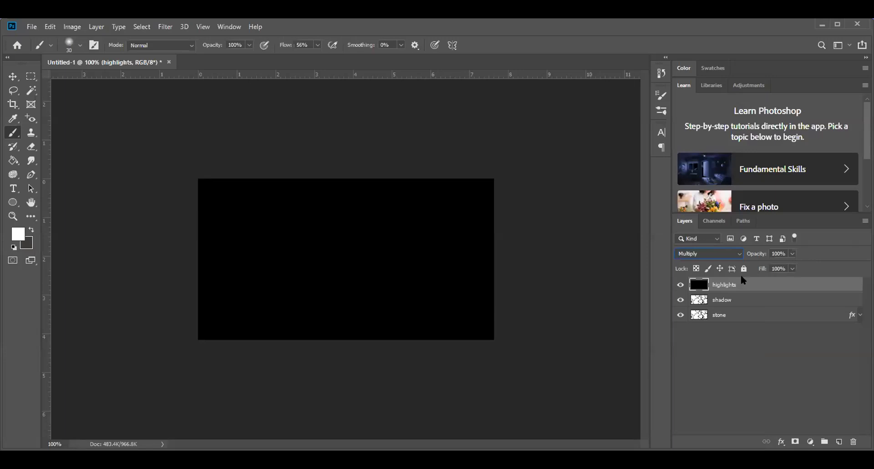
left_click_drag(750, 281, 805, 284)
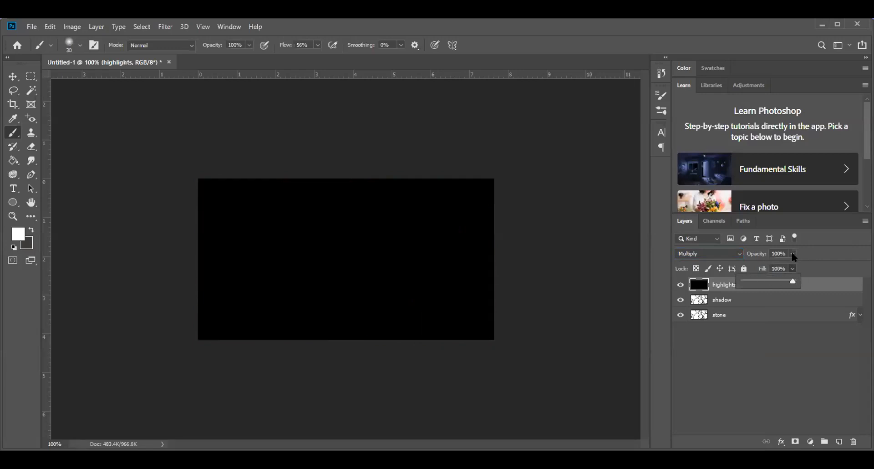
left_click_drag(790, 254, 759, 266)
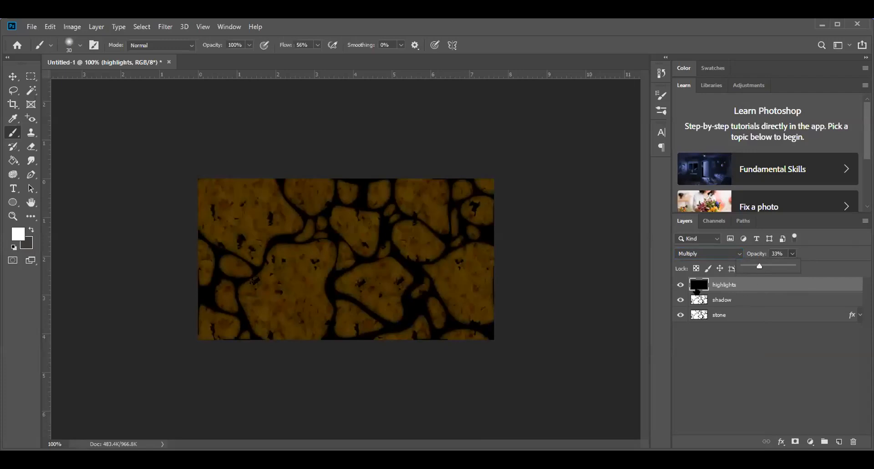
- Paint a white highlight along the right edge of the upper-left stone, and set the highlights layer's opacity to 67%
left_click(260, 236)
mouse_move(264, 181)
left_mouse_down()
mouse_move(293, 216)
mouse_move(264, 179)
left_mouse_up()
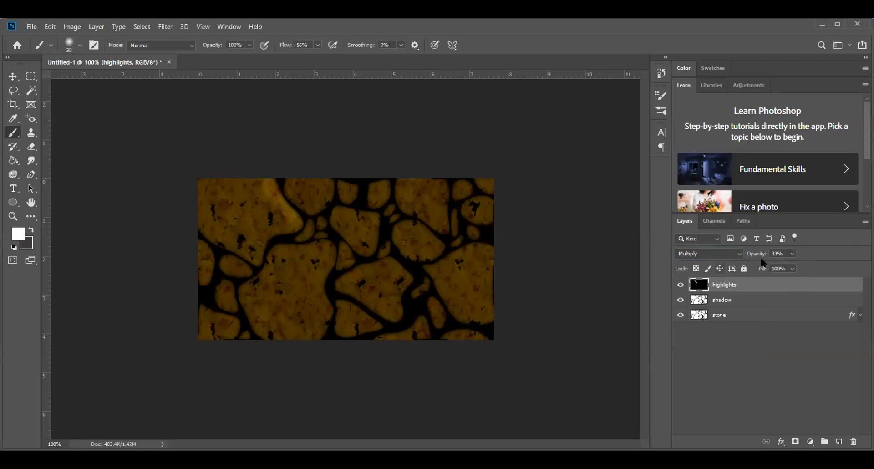
left_click(792, 253)
left_click_drag(792, 266, 810, 267)
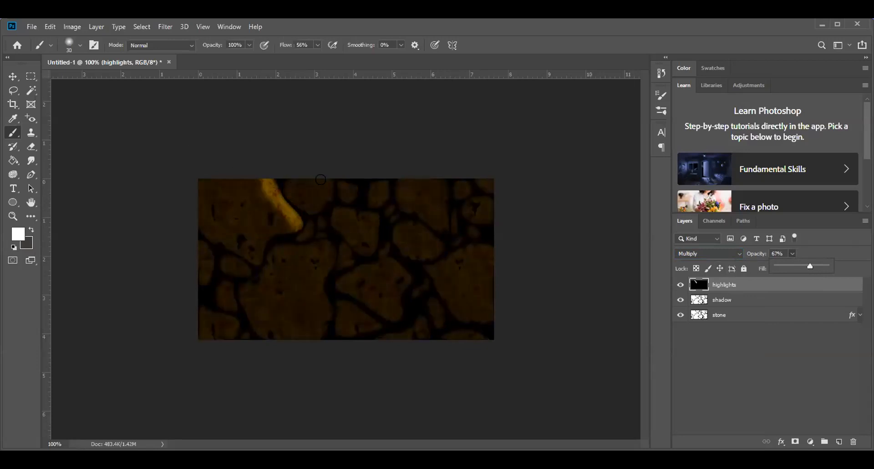
- Paint white highlights along the upper edges of the remaining stones and across the top of the upper-left stone
mouse_move(320, 180)
left_mouse_down()
mouse_move(324, 195)
mouse_move(384, 194)
left_mouse_up()
left_click_drag(433, 177, 442, 230)
mouse_move(462, 187)
left_mouse_down()
mouse_move(471, 204)
mouse_move(491, 207)
mouse_move(490, 181)
left_mouse_up()
left_click(489, 181)
mouse_move(274, 258)
left_mouse_down()
mouse_move(326, 243)
mouse_move(328, 256)
mouse_move(274, 252)
mouse_move(315, 246)
mouse_move(304, 224)
mouse_move(310, 230)
mouse_move(335, 209)
mouse_move(372, 216)
mouse_move(373, 234)
mouse_move(389, 209)
mouse_move(409, 227)
mouse_move(398, 227)
mouse_move(432, 240)
mouse_move(435, 265)
mouse_move(428, 261)
mouse_move(438, 267)
mouse_move(492, 256)
left_mouse_up()
mouse_move(377, 267)
left_mouse_down()
mouse_move(370, 269)
mouse_move(394, 265)
mouse_move(408, 276)
left_mouse_up()
mouse_move(346, 304)
left_mouse_down()
mouse_move(384, 325)
mouse_move(423, 319)
mouse_move(434, 305)
left_mouse_up()
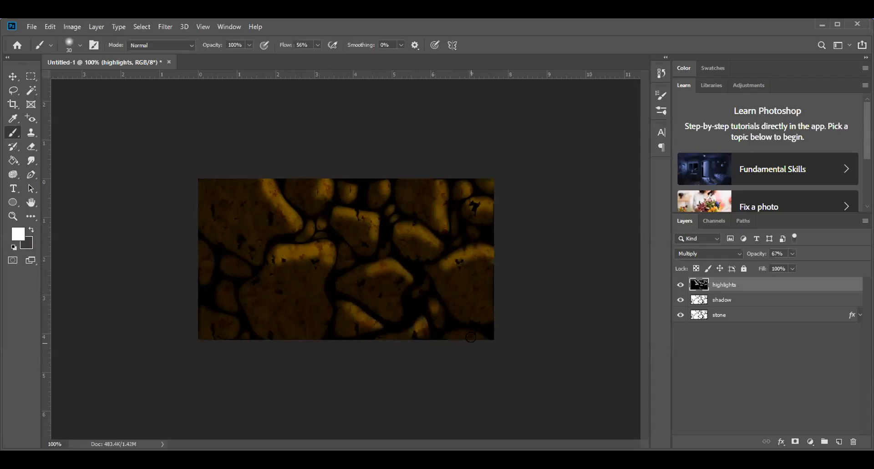
mouse_move(238, 266)
left_mouse_down()
mouse_move(245, 274)
mouse_move(231, 302)
mouse_move(225, 288)
left_mouse_up()
mouse_move(223, 181)
left_mouse_down()
mouse_move(291, 218)
mouse_move(211, 158)
mouse_move(270, 184)
left_mouse_up()
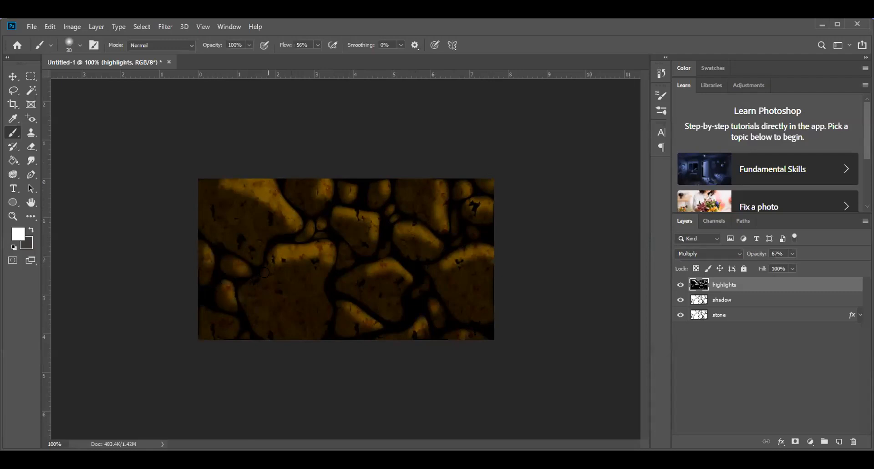
left_click_drag(206, 310, 249, 338)
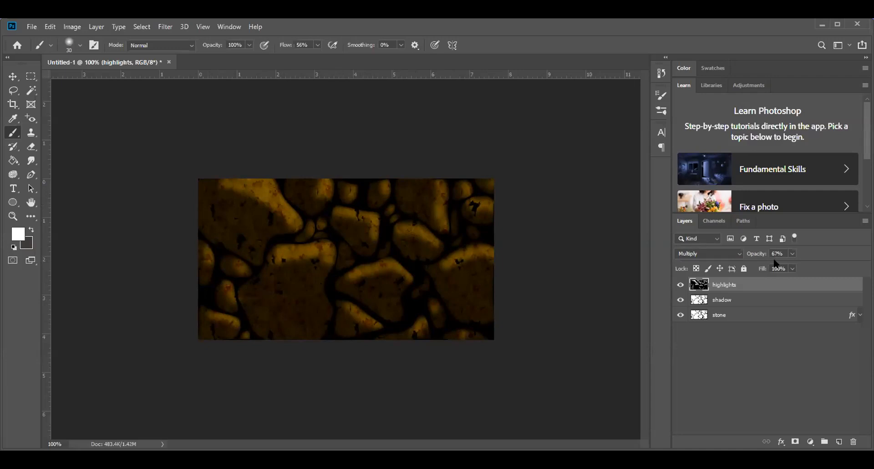
- Compare opacity levels down to 0% on the highlights layer and set it to 38%
left_click(793, 254)
left_click_drag(793, 267, 754, 271)
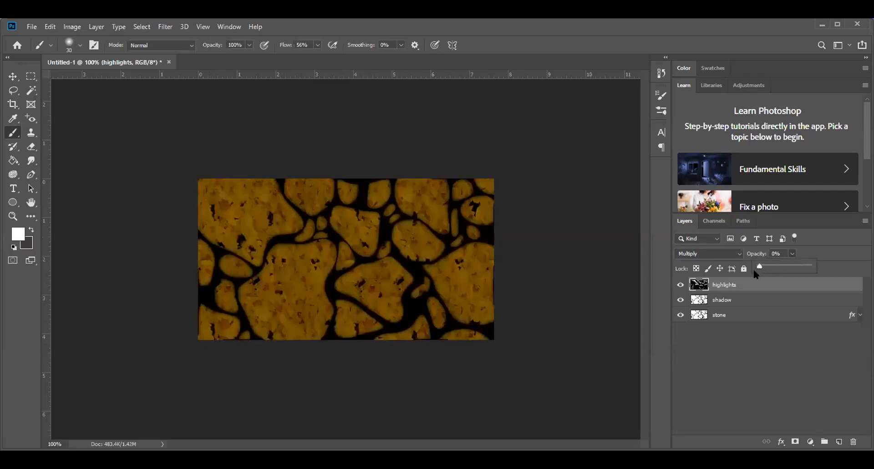
left_click_drag(812, 265, 778, 271)
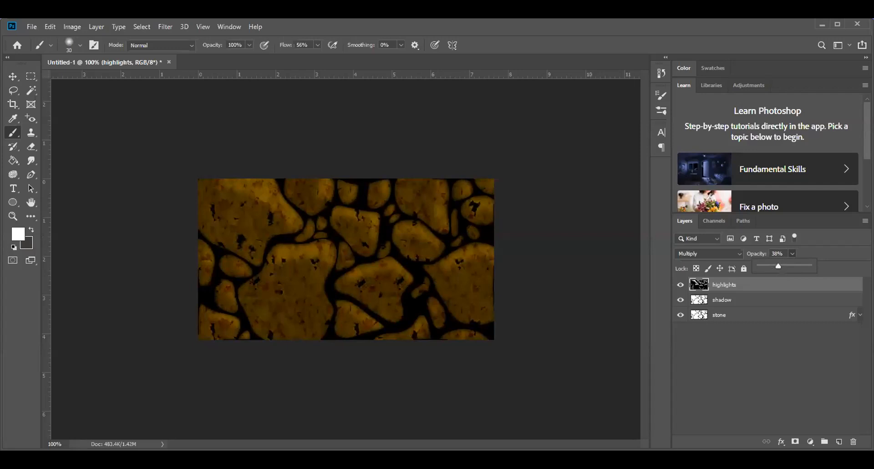
key("Return")
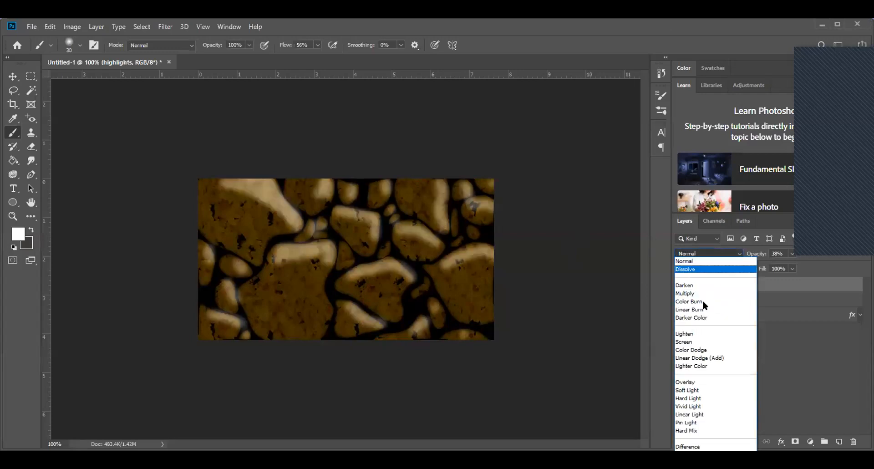
- Compare blend modes for the highlights layer and set it to Lighten
left_click(769, 346)
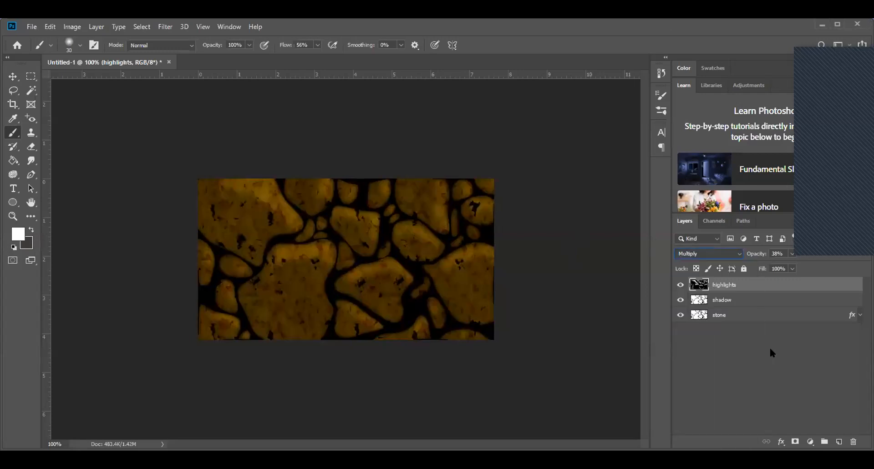
left_click(711, 254)
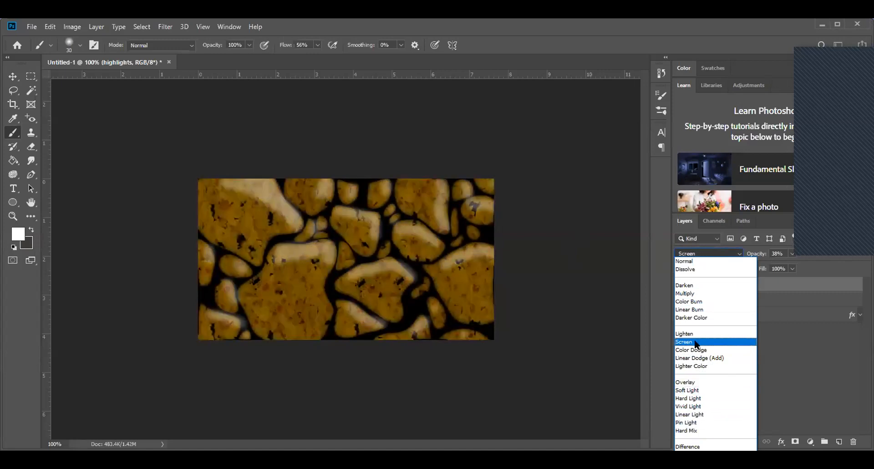
left_click(696, 336)
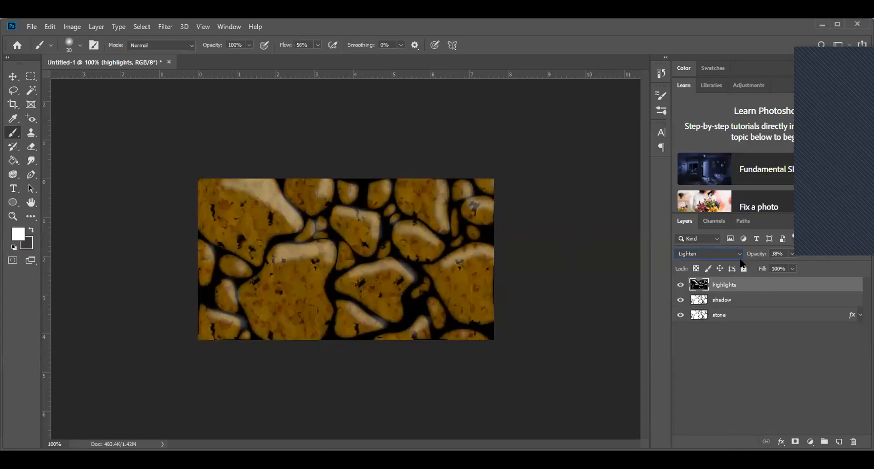
- Lower the highlights layer's opacity to 14%
left_click(791, 254)
left_click(796, 253)
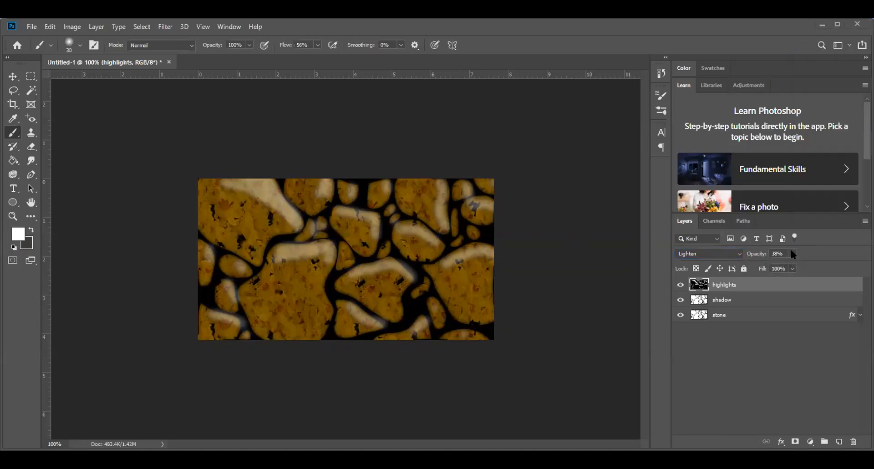
left_click(792, 254)
mouse_move(779, 268)
left_mouse_down()
mouse_move(789, 267)
mouse_move(779, 266)
left_mouse_up()
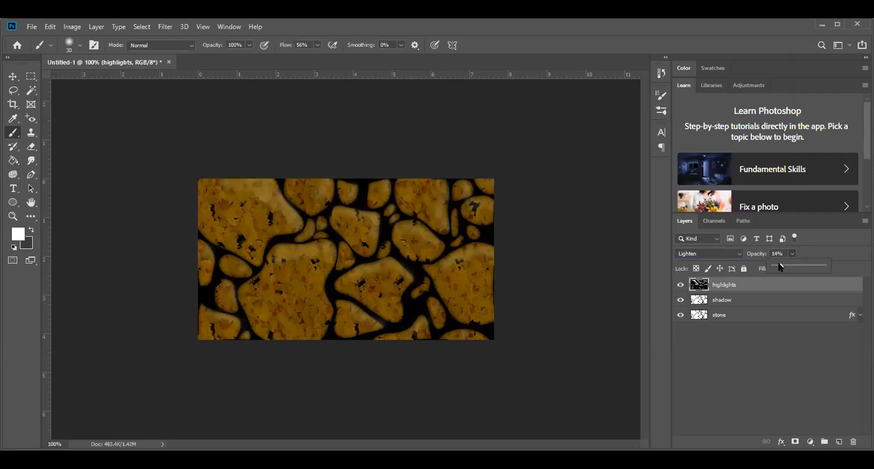
left_click(758, 334)
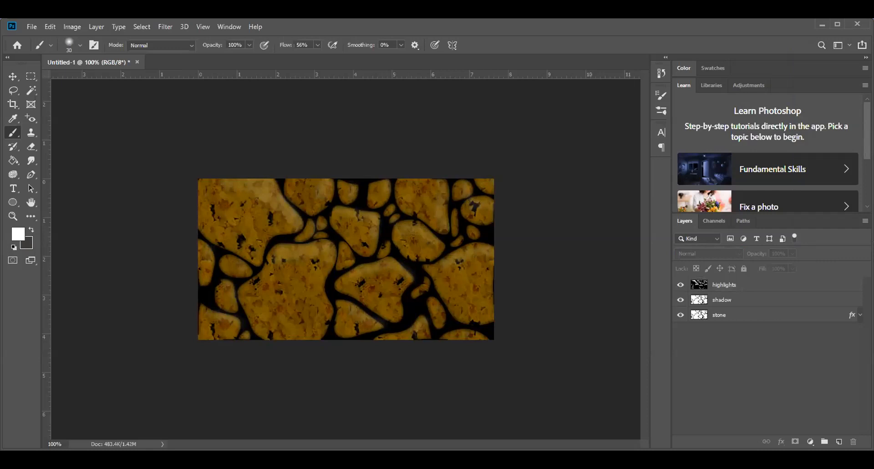
- Add a new layer above highlights, fill it with white, and hide the highlights layer
left_click(723, 285)
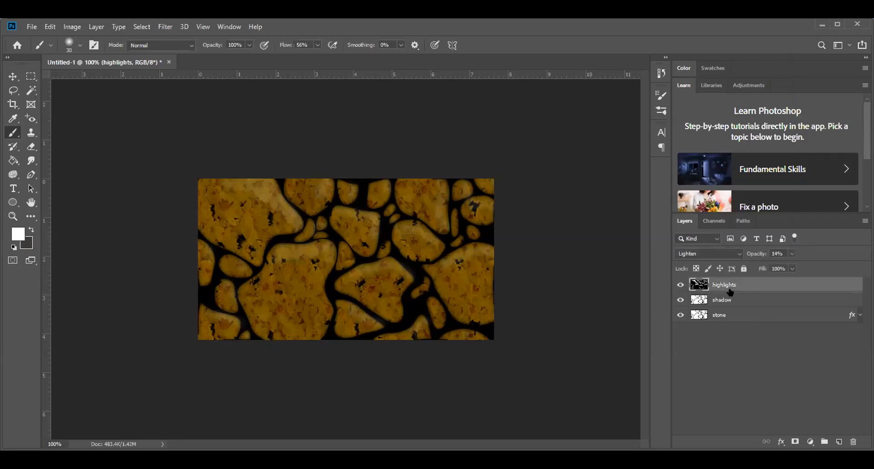
left_click(837, 441)
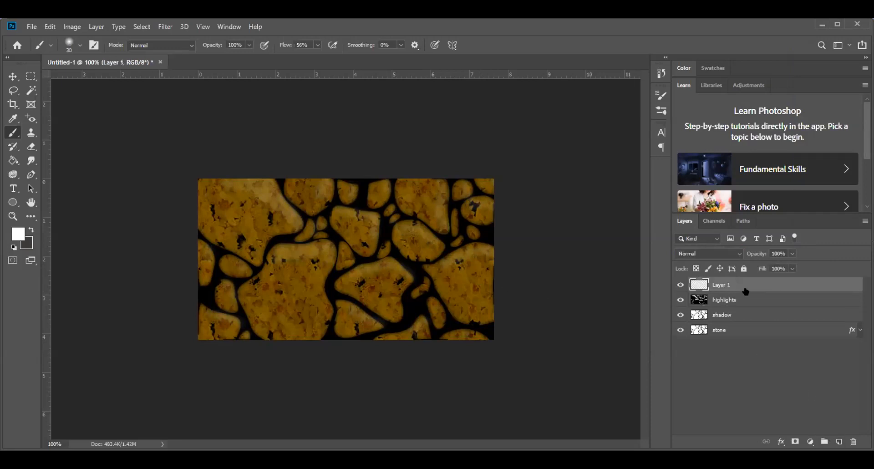
left_click(49, 27)
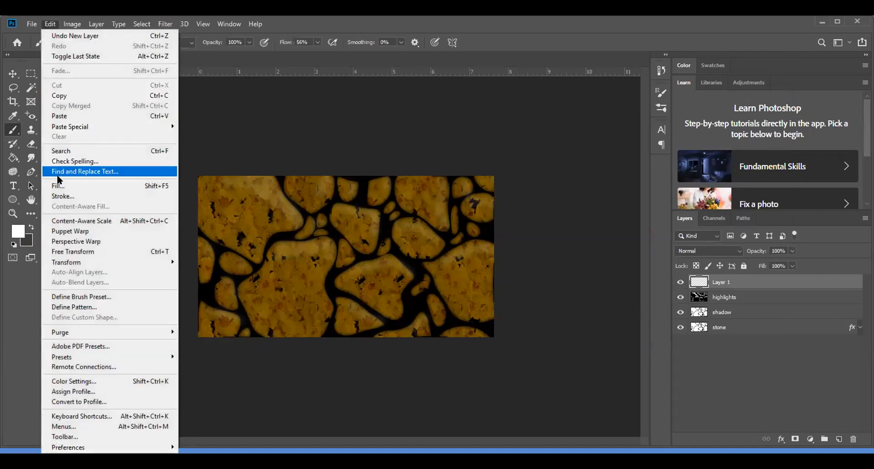
left_click(58, 185)
left_click(219, 118)
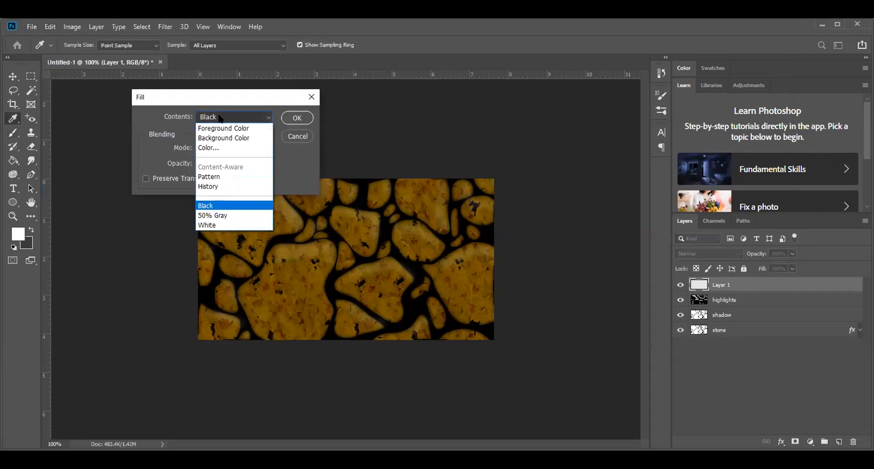
left_click(213, 224)
left_click(296, 118)
key("b")
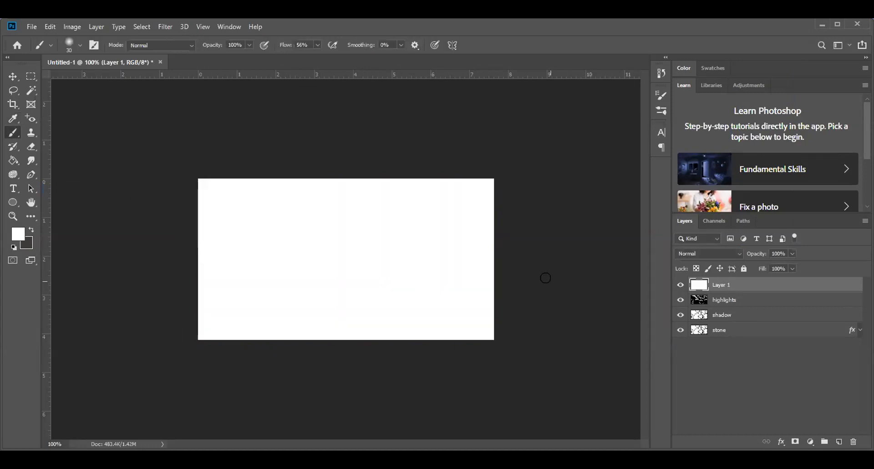
left_click(678, 300)
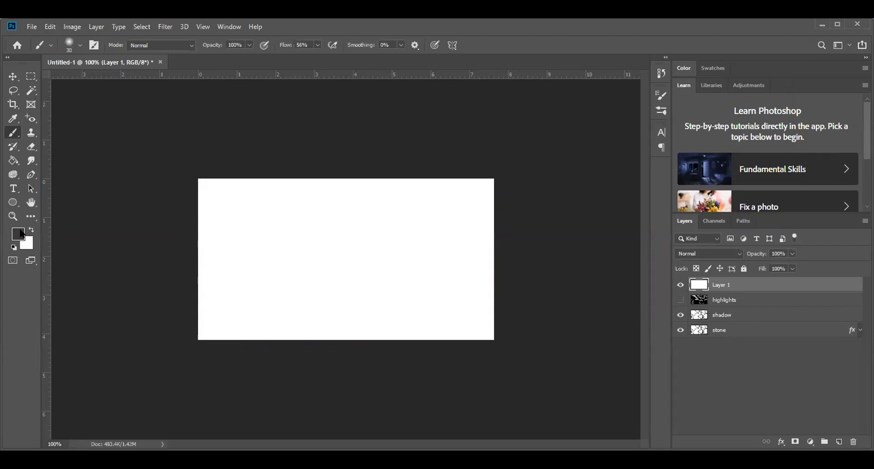
- Set the foreground color to black (000000) and lower Layer 1's opacity to 43% to reveal the stones underneath
left_click(22, 234)
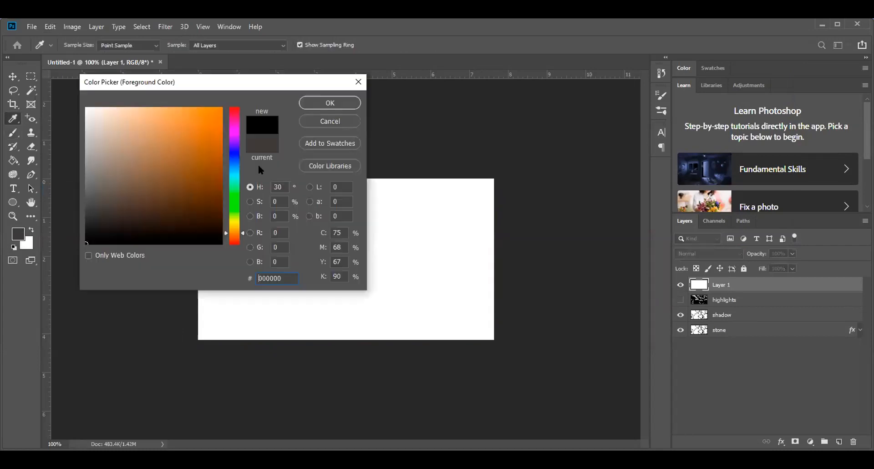
left_click(308, 104)
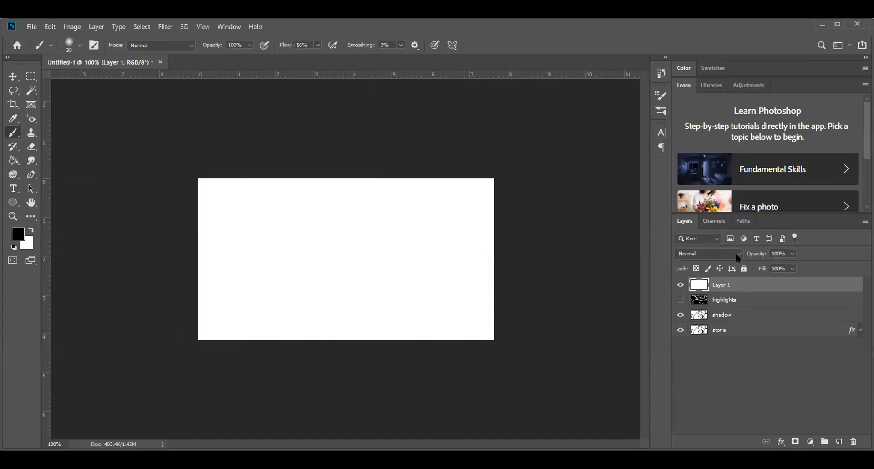
left_click(794, 254)
left_click_drag(761, 265, 765, 268)
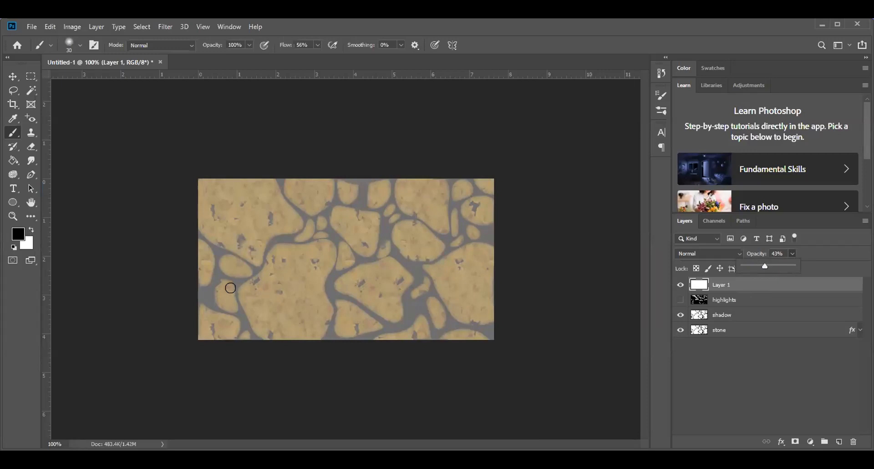
- Paint soft black shading along the lower edges of the stones across Layer 1 with the Brush tool
mouse_move(242, 285)
left_mouse_down()
mouse_move(260, 330)
mouse_move(299, 336)
mouse_move(323, 327)
mouse_move(289, 327)
mouse_move(250, 307)
mouse_move(310, 326)
mouse_move(248, 314)
mouse_move(279, 326)
left_mouse_up()
mouse_move(341, 327)
left_mouse_down()
mouse_move(335, 314)
mouse_move(339, 324)
mouse_move(400, 337)
mouse_move(493, 336)
mouse_move(493, 316)
mouse_move(449, 319)
mouse_move(443, 295)
mouse_move(478, 302)
mouse_move(474, 312)
mouse_move(489, 309)
mouse_move(444, 295)
mouse_move(403, 246)
mouse_move(428, 255)
mouse_move(403, 250)
mouse_move(487, 223)
left_mouse_up()
mouse_move(408, 212)
left_mouse_down()
mouse_move(398, 191)
mouse_move(445, 228)
mouse_move(388, 170)
mouse_move(373, 206)
mouse_move(328, 222)
mouse_move(355, 250)
mouse_move(372, 251)
mouse_move(337, 264)
mouse_move(300, 238)
left_mouse_up()
mouse_move(292, 207)
left_mouse_down()
mouse_move(287, 199)
mouse_move(317, 206)
left_mouse_up()
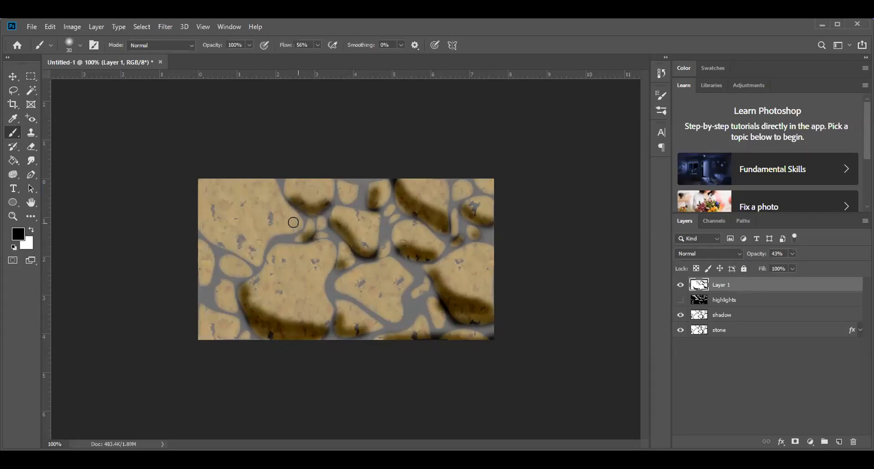
mouse_move(203, 227)
left_mouse_down()
mouse_move(256, 259)
mouse_move(203, 230)
mouse_move(195, 208)
mouse_move(263, 248)
mouse_move(195, 208)
mouse_move(202, 264)
mouse_move(195, 331)
mouse_move(229, 335)
mouse_move(234, 326)
mouse_move(216, 307)
mouse_move(232, 311)
mouse_move(216, 269)
mouse_move(250, 274)
mouse_move(248, 312)
left_mouse_up()
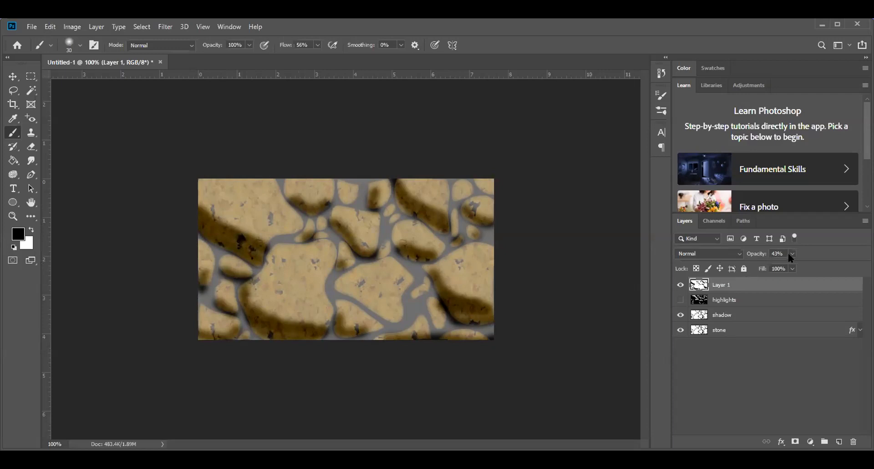
- Set Layer 1's opacity to 58% and its blend mode to Soft Light
left_click(800, 266)
left_click(736, 252)
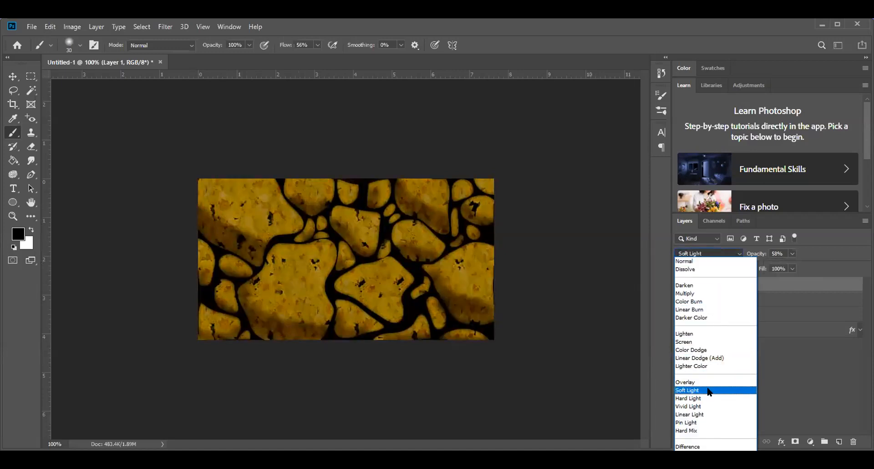
left_click(708, 392)
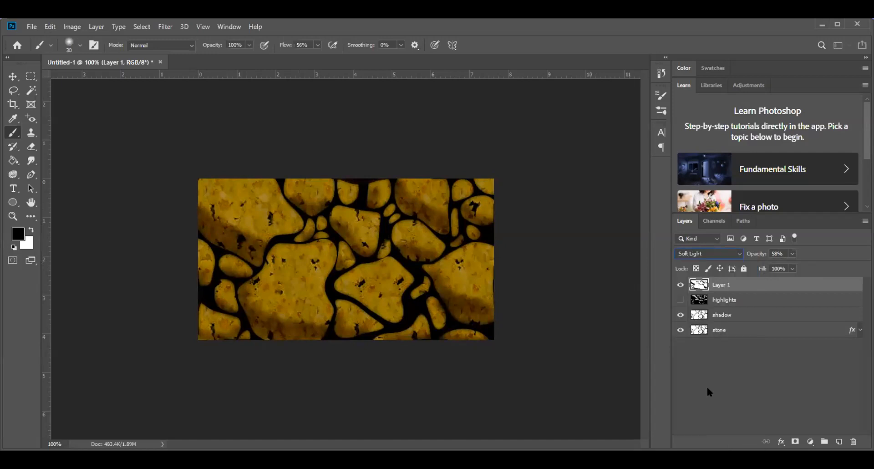
- Show the highlights layer and erase its light spill from the dark gaps around the stones
left_click(680, 301)
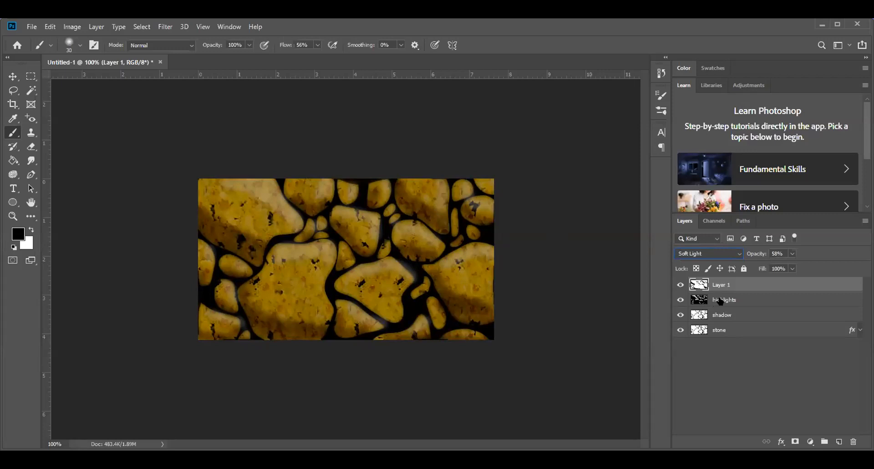
left_click(719, 302)
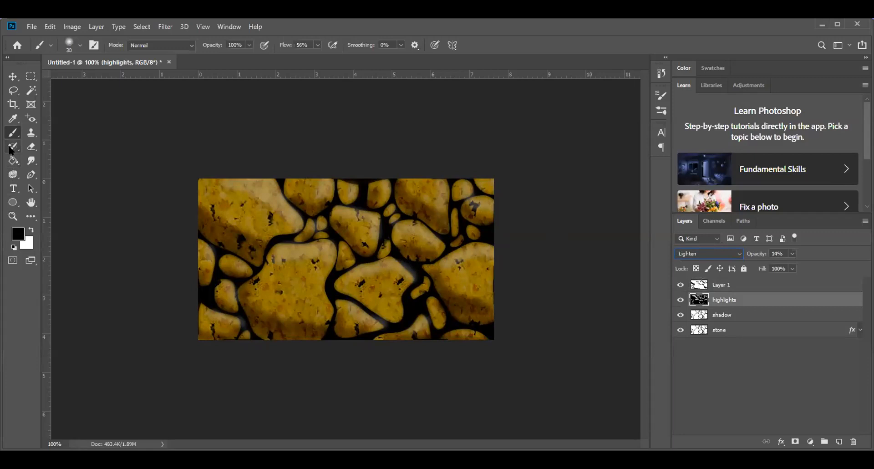
left_click(30, 146)
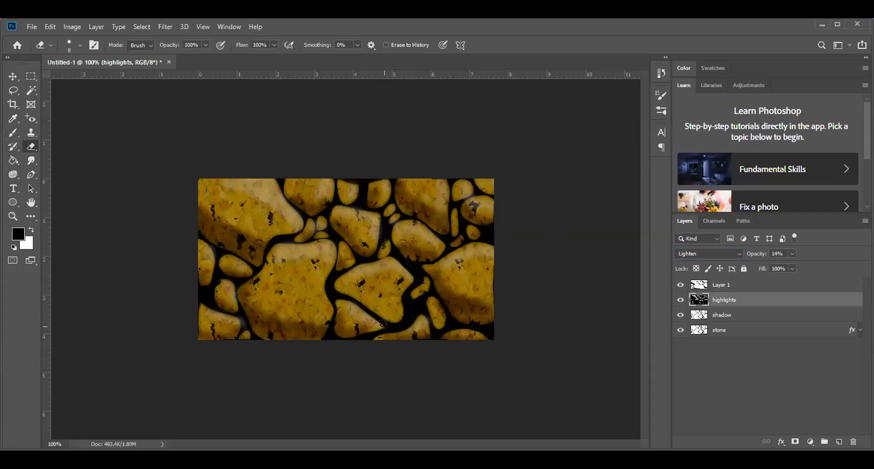
key("z")
left_click(366, 250)
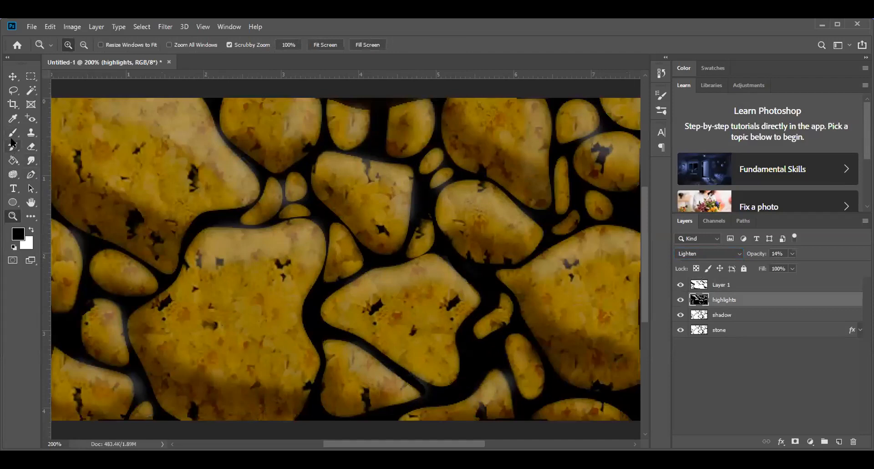
left_click(31, 146)
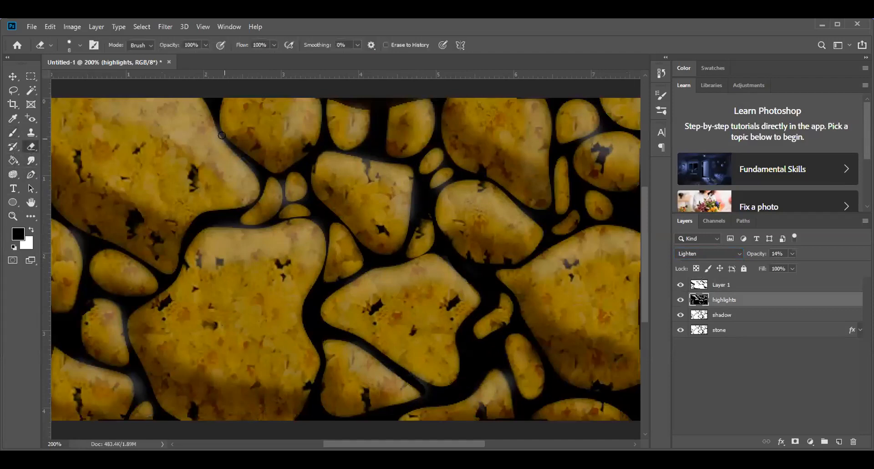
left_click_drag(223, 137, 258, 188)
left_click_drag(414, 212, 416, 191)
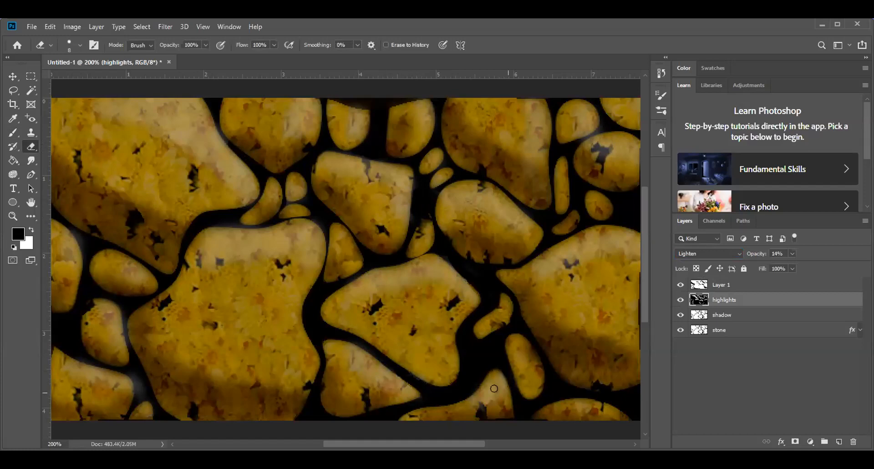
mouse_move(135, 367)
left_mouse_down()
mouse_move(138, 390)
mouse_move(148, 388)
left_mouse_up()
left_click_drag(130, 341, 122, 307)
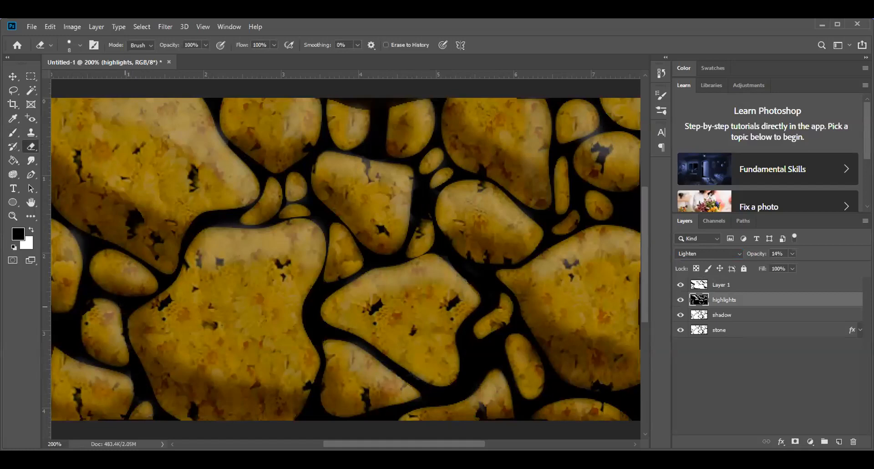
- Review the whole stone texture at 100% and 200%, and fit the image to the screen
key("ctrl+minus")
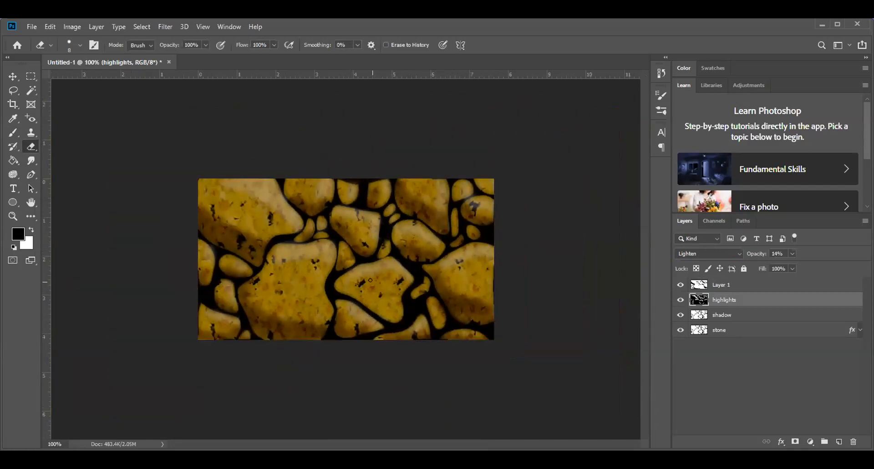
key("z")
left_click(333, 264)
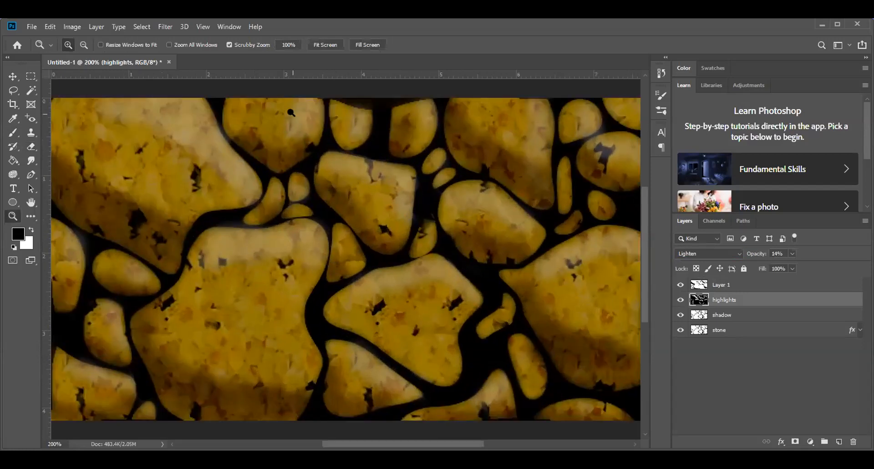
left_click(200, 27)
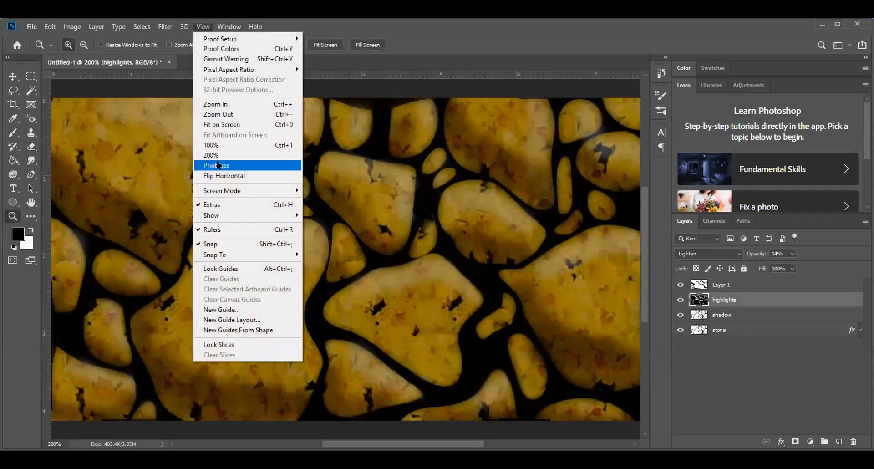
left_click(216, 125)
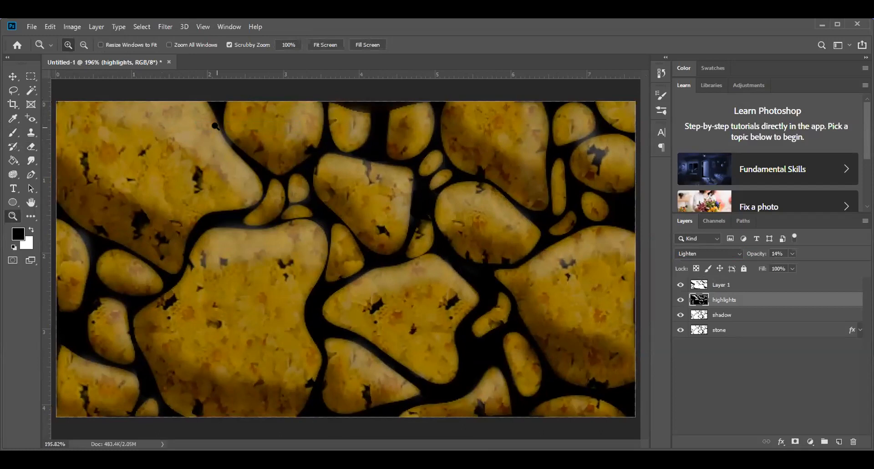